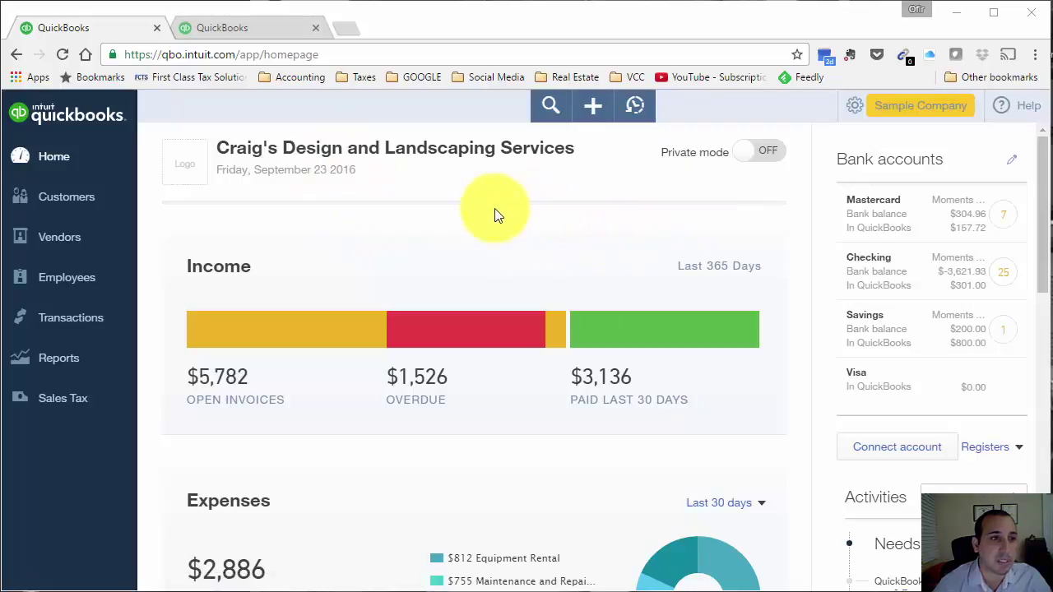
Switch between the two QuickBooks tabs, ending on Craig's Design and Landscaping Services dashboard
left_click(239, 28)
left_click(71, 24)
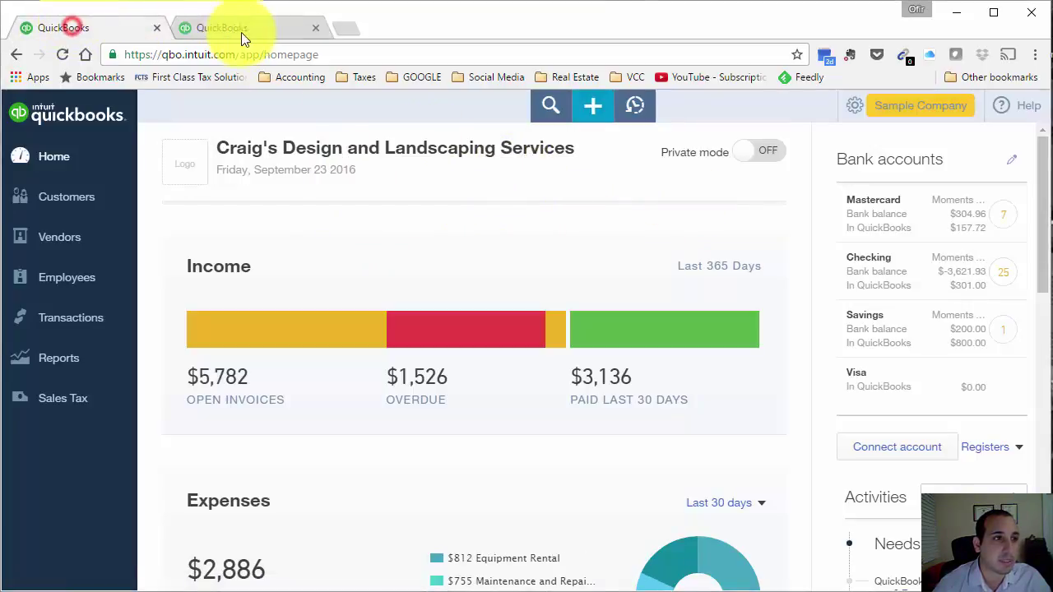
left_click(246, 32)
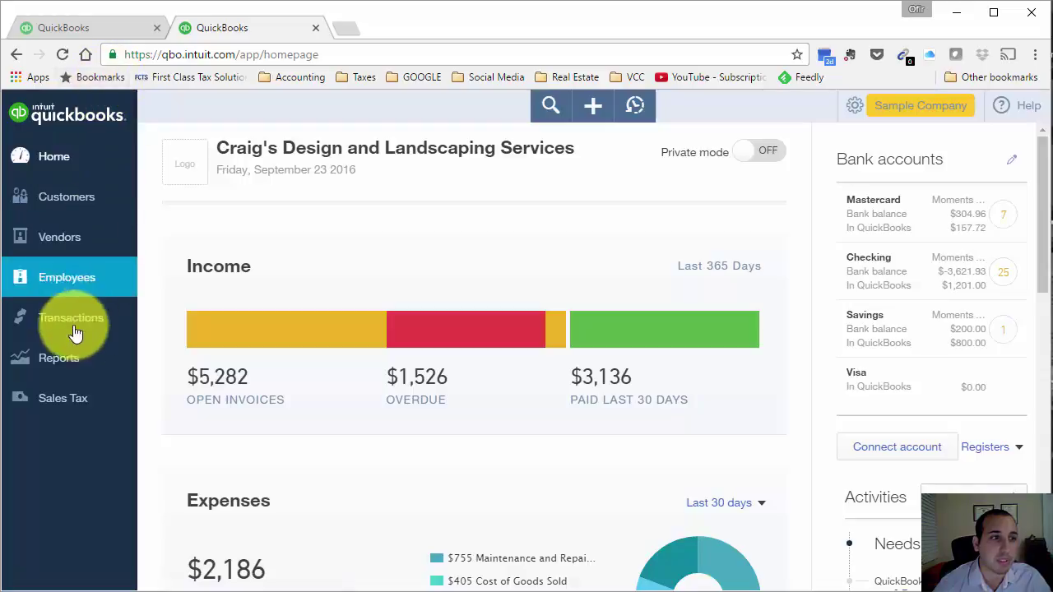
Run the Profit and Loss report for the custom period 09/23/2016 to 09/23/2016
left_click(61, 356)
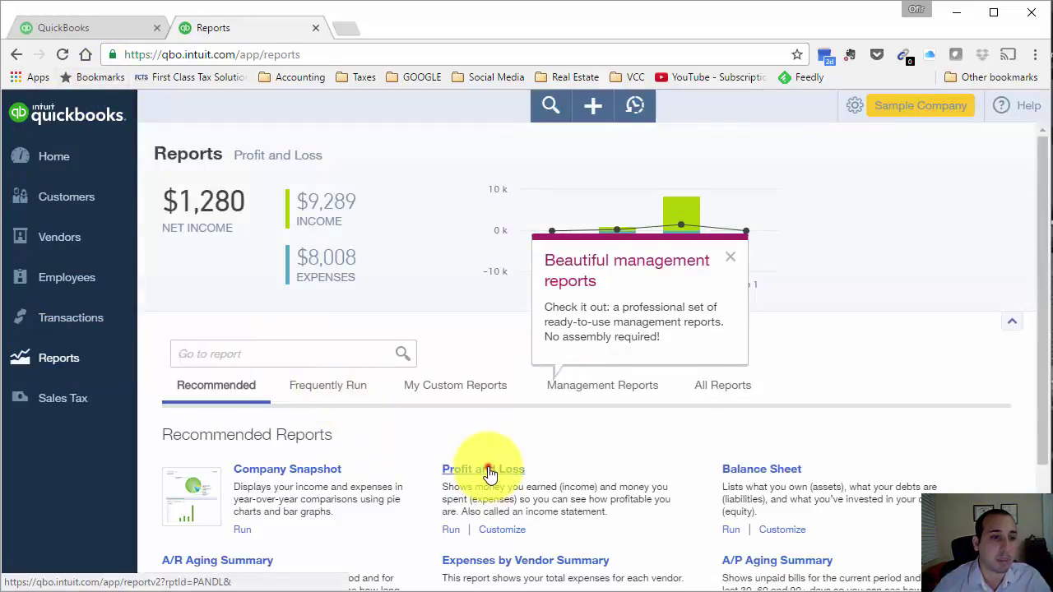
left_click(488, 470)
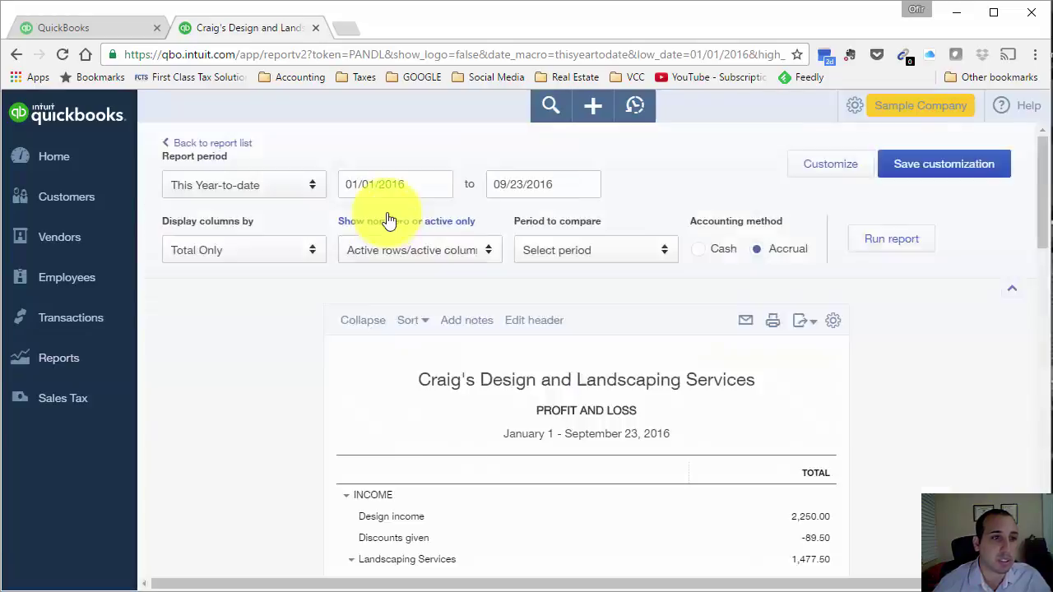
scroll(448, 201, "down", 3)
scroll(448, 202, "up", 3)
left_click(376, 185)
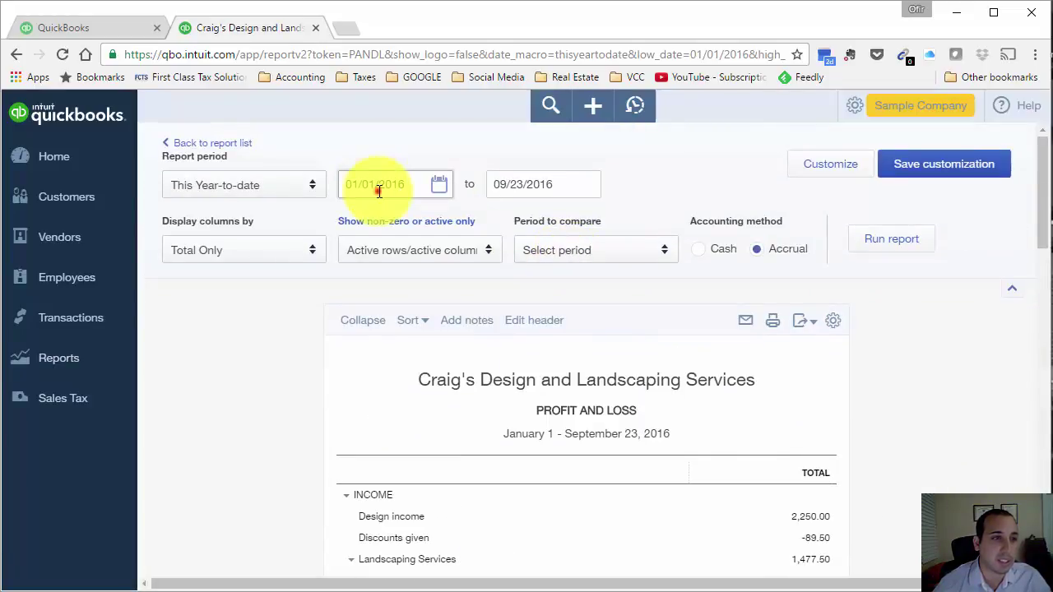
type("09/23/2016")
left_click(551, 184)
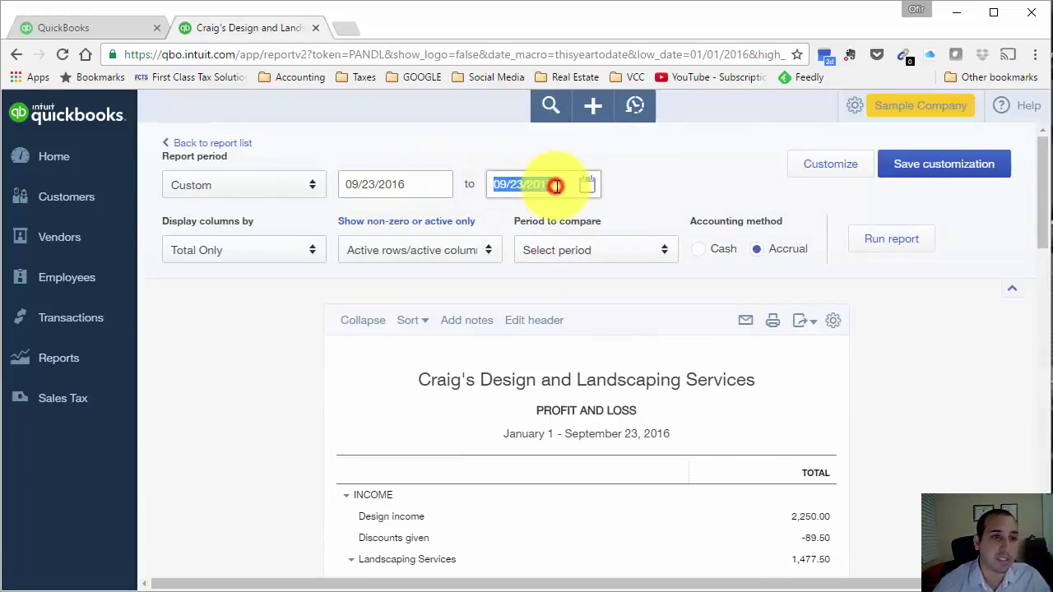
left_click(893, 247)
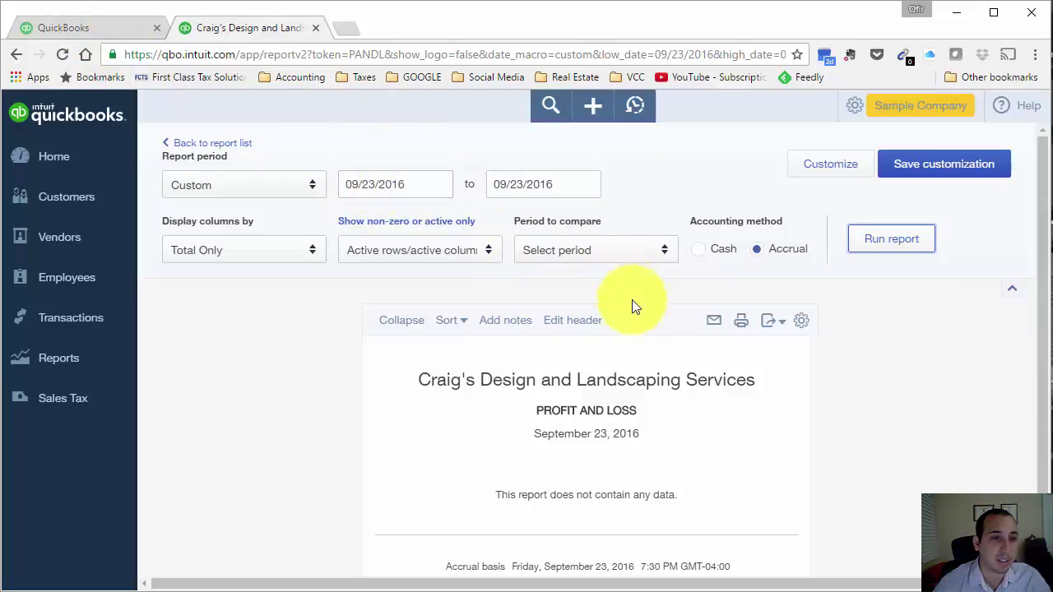
In the first tab, open Account and Settings from the gear menu and view the Expenses settings
left_click(68, 27)
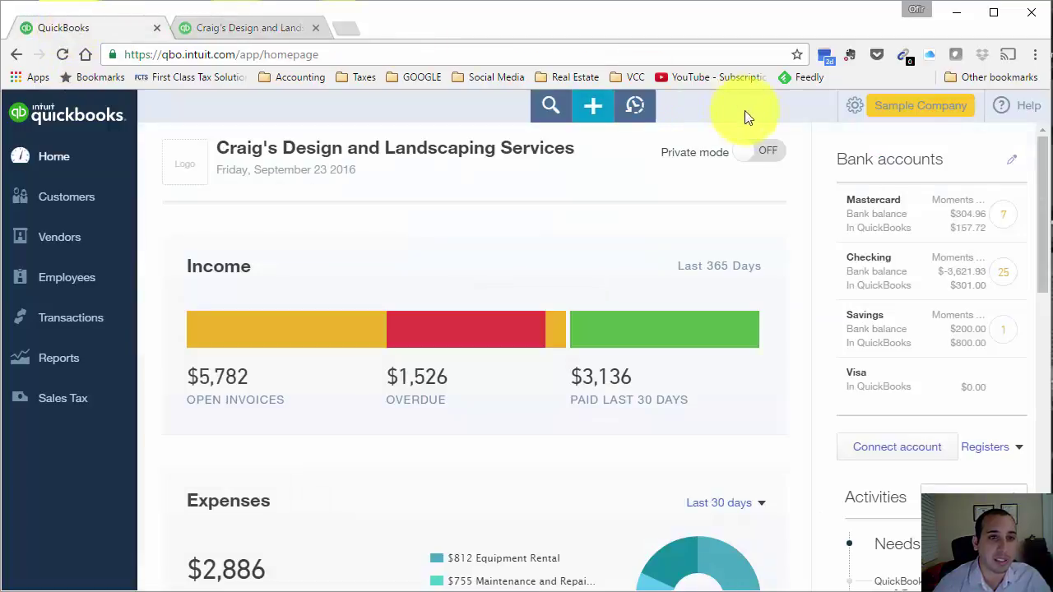
left_click(920, 109)
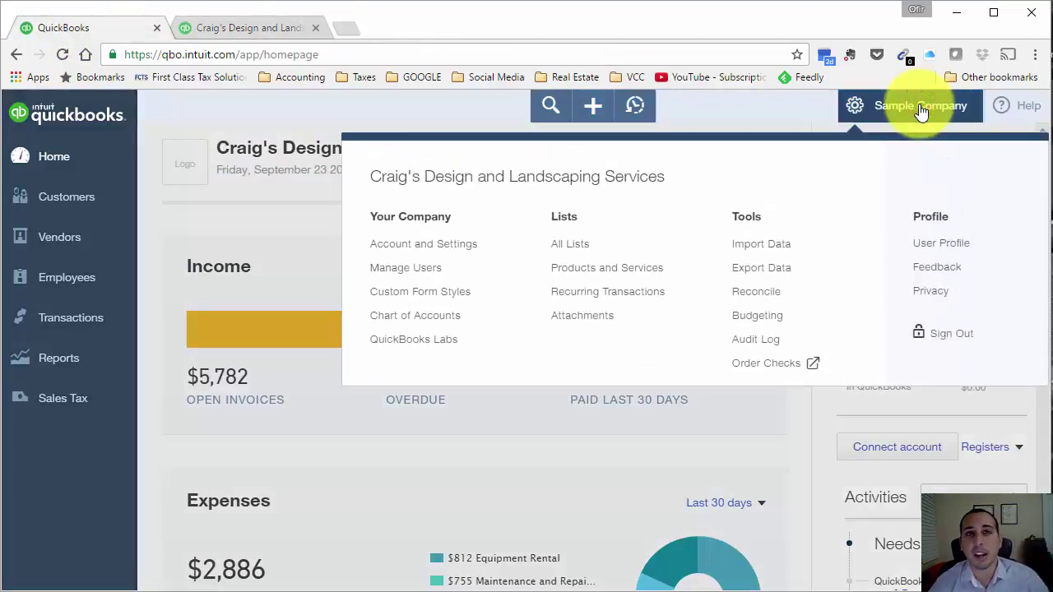
left_click(485, 245)
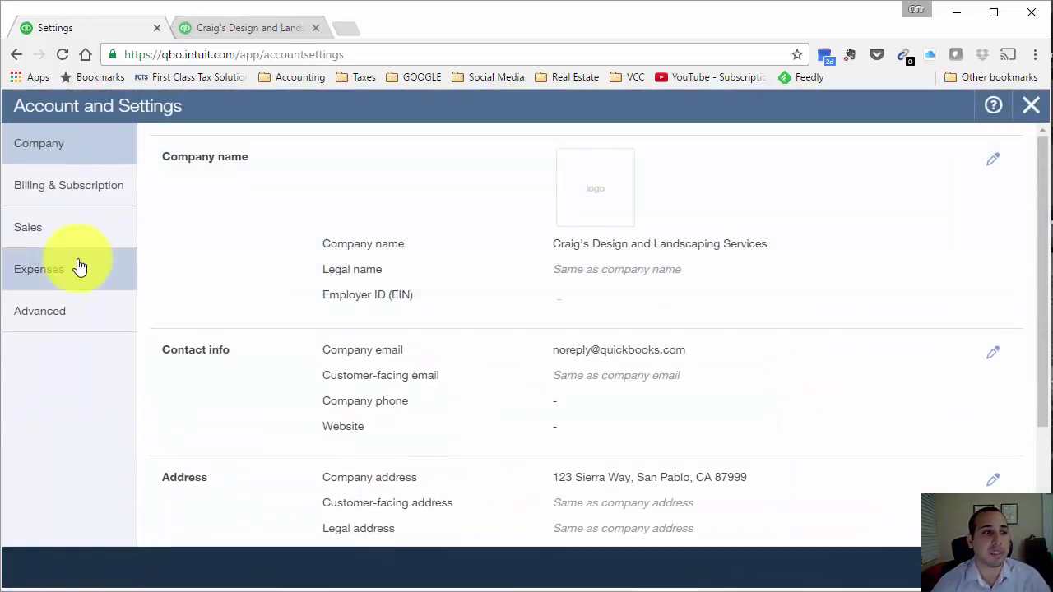
left_click(75, 266)
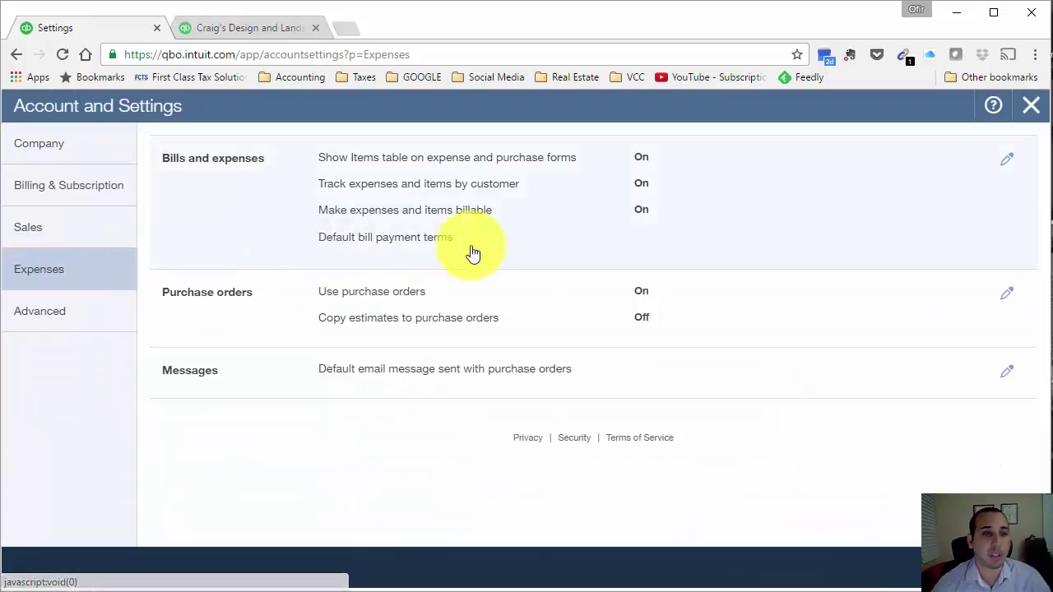
left_click(758, 250)
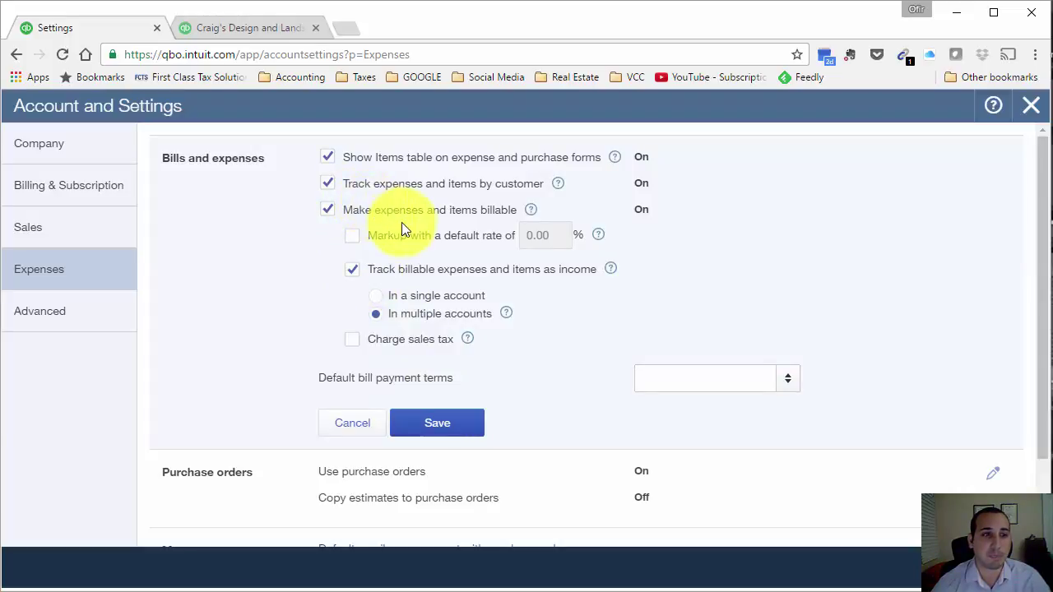
Close Account and Settings, then reopen it from the gear menu
left_click(1028, 109)
left_click(938, 106)
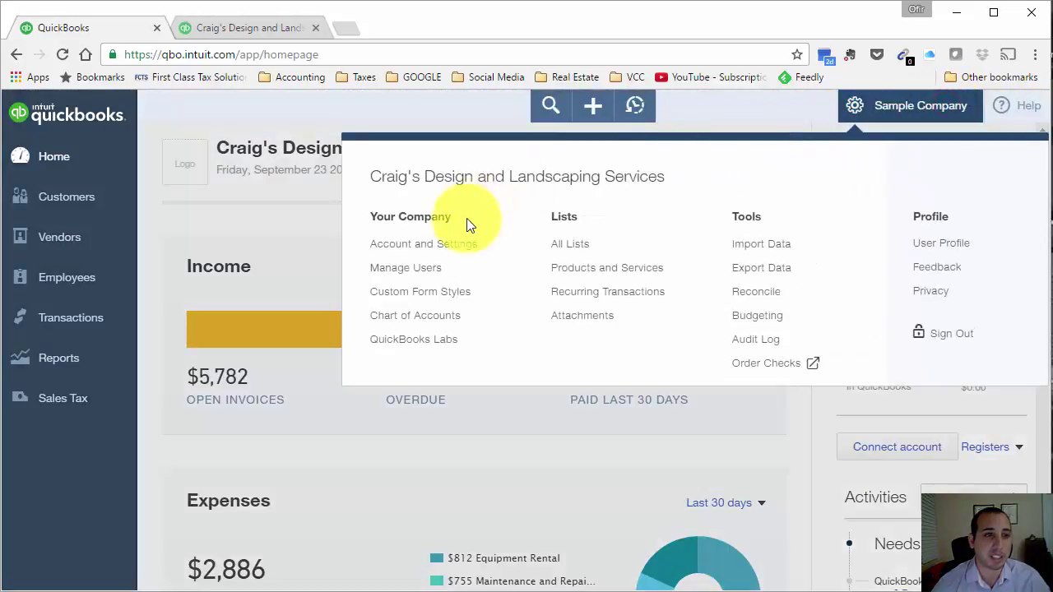
left_click(424, 249)
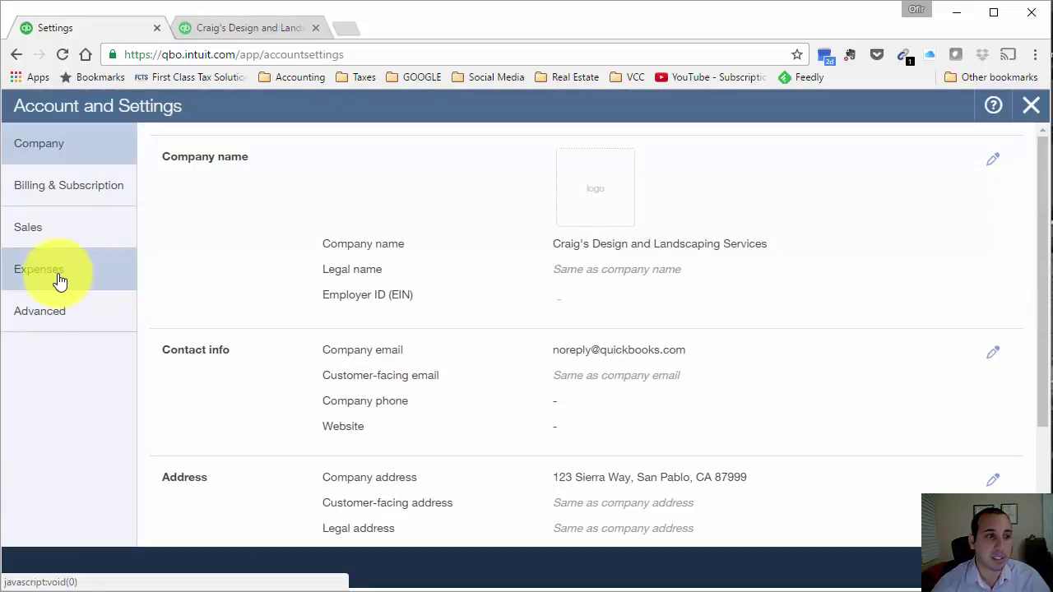
Edit Expenses > Bills and expenses, leaving 'Make expenses and items billable' unchecked
left_click(46, 281)
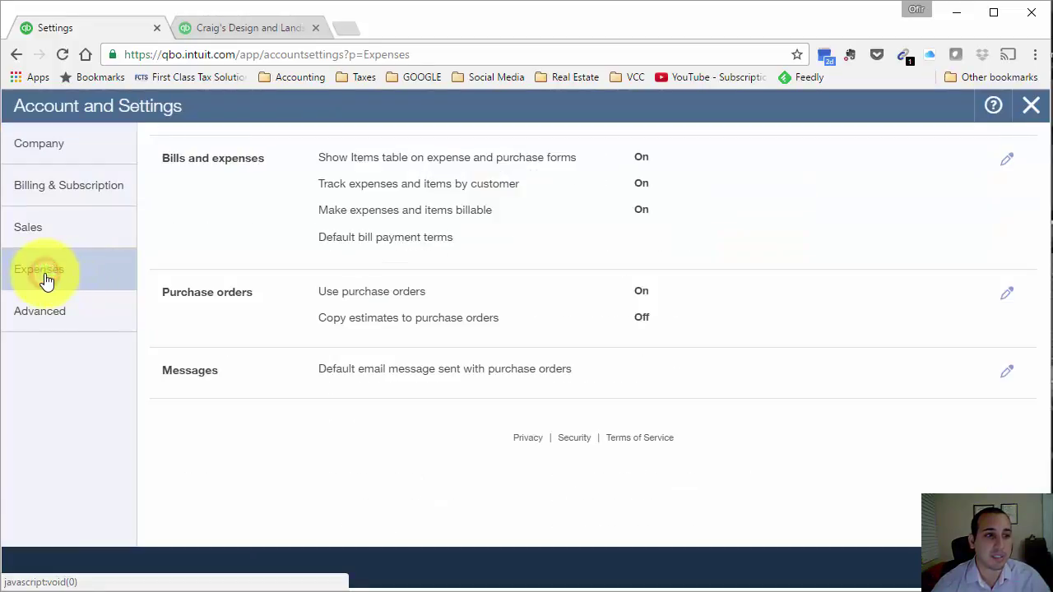
left_click(252, 224)
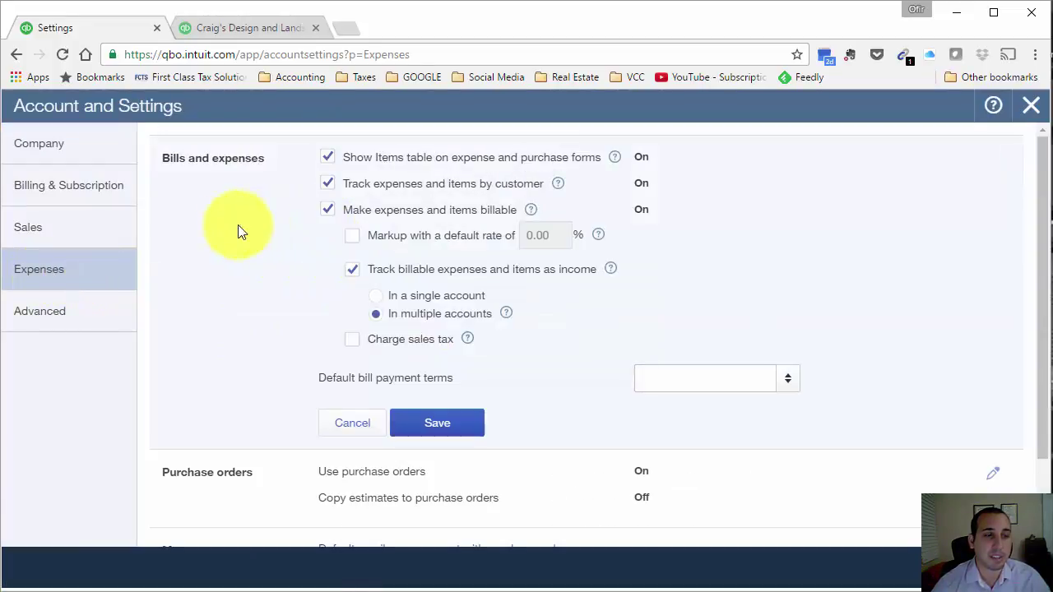
left_click(328, 210)
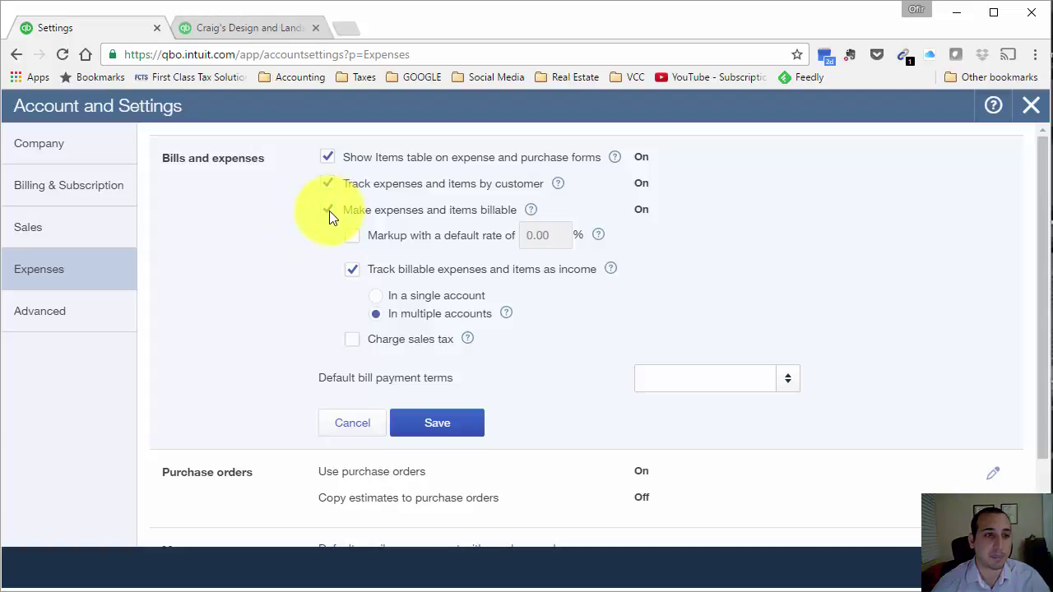
left_click(329, 211)
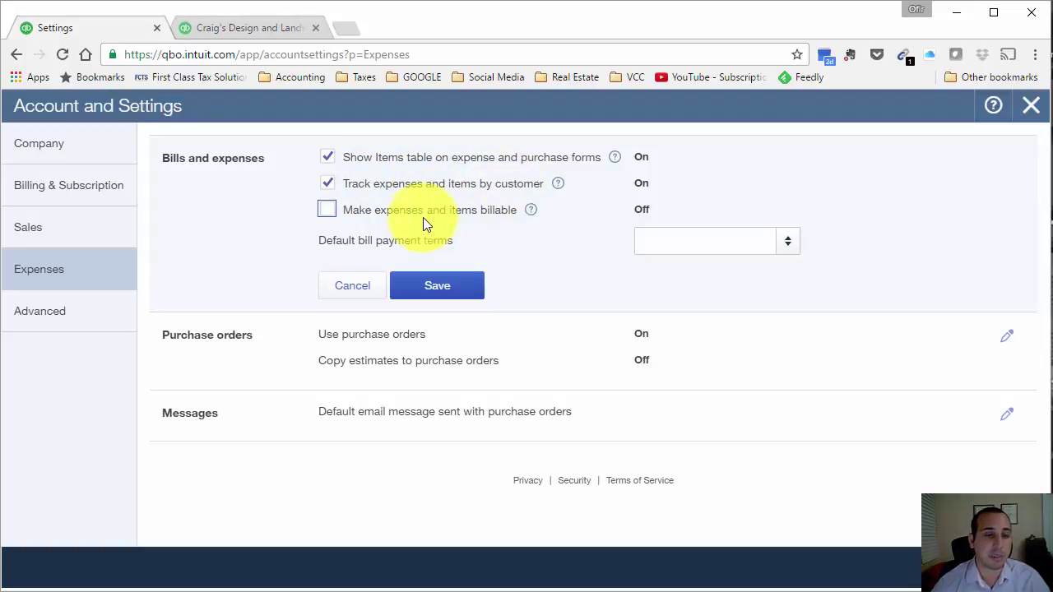
left_click(333, 210)
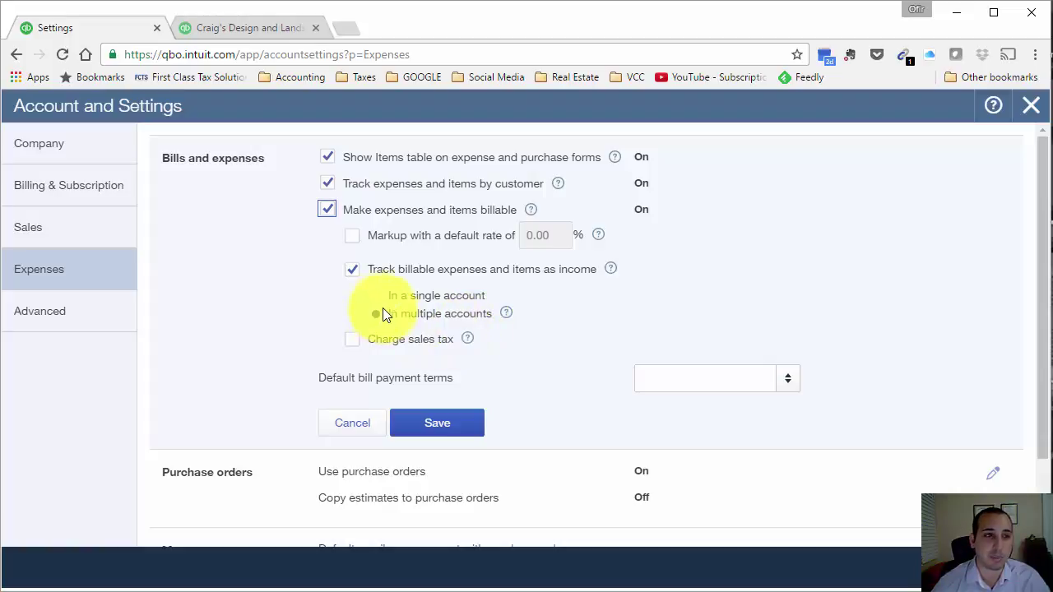
left_click(323, 211)
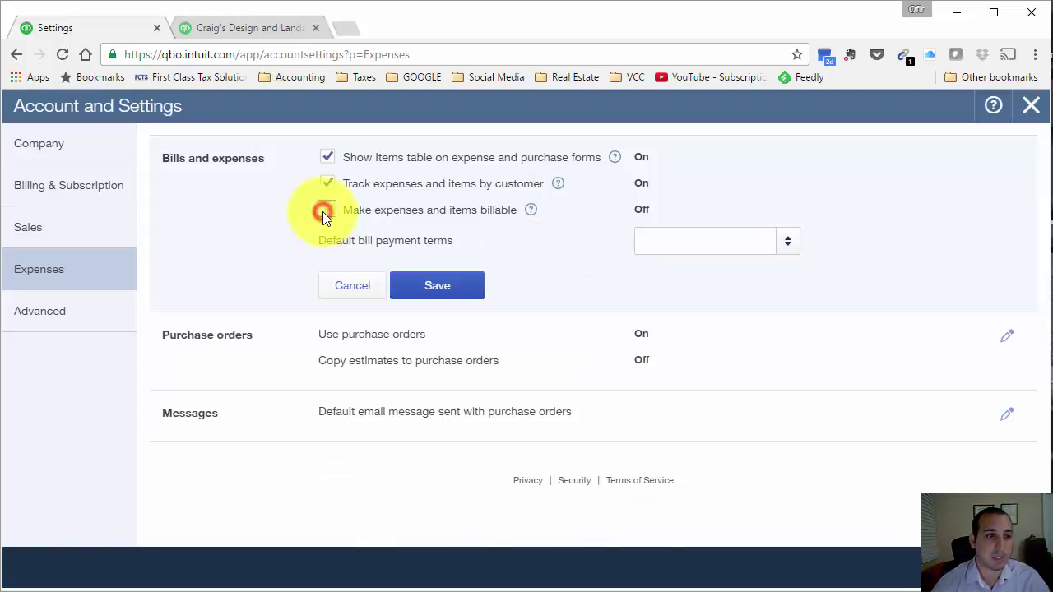
Re-check 'Make expenses and items billable' with 0.00% markup and uncheck 'Track billable expenses and items as income'
left_click(328, 210)
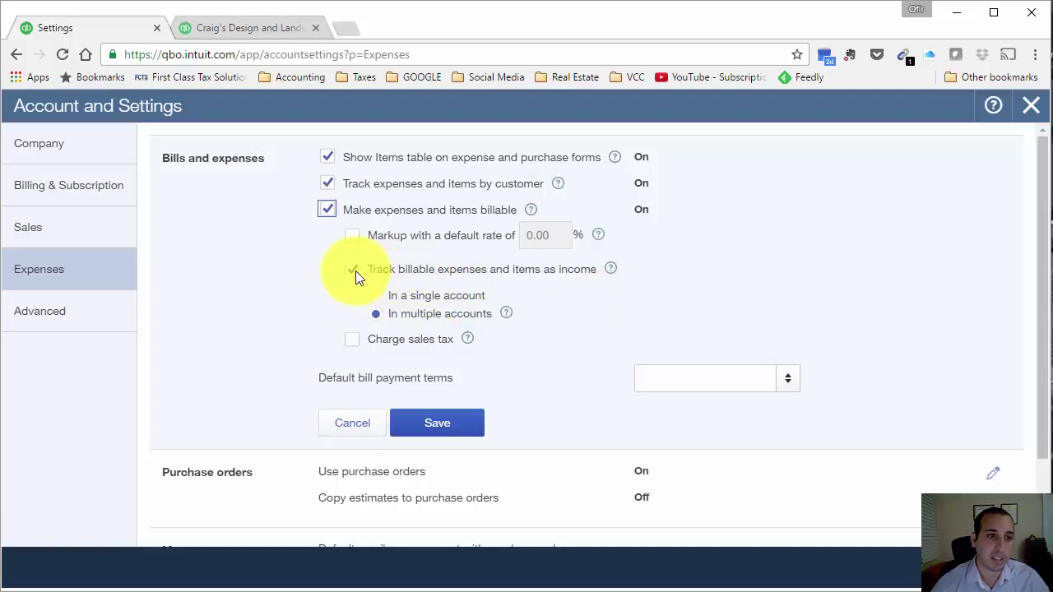
left_click(368, 295)
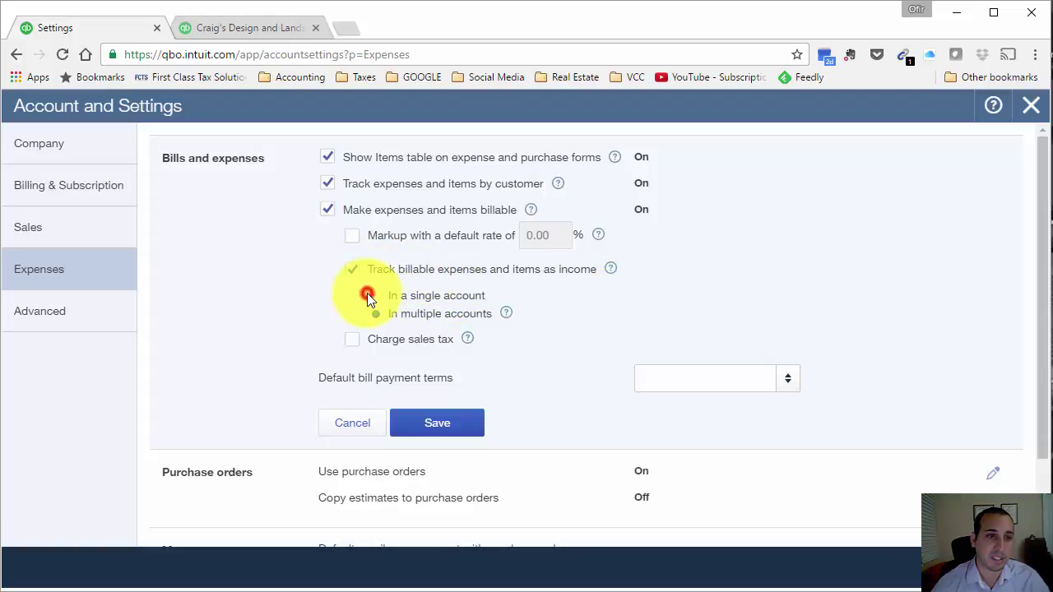
left_click(351, 268)
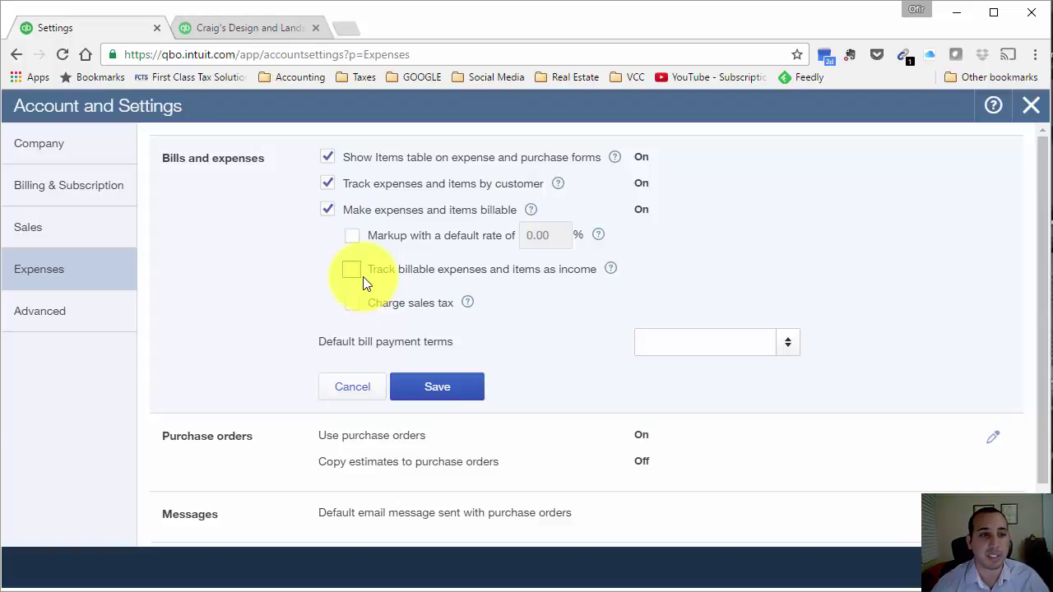
Save the Bills and expenses section with billable expenses On and close Account and Settings
left_click(351, 272)
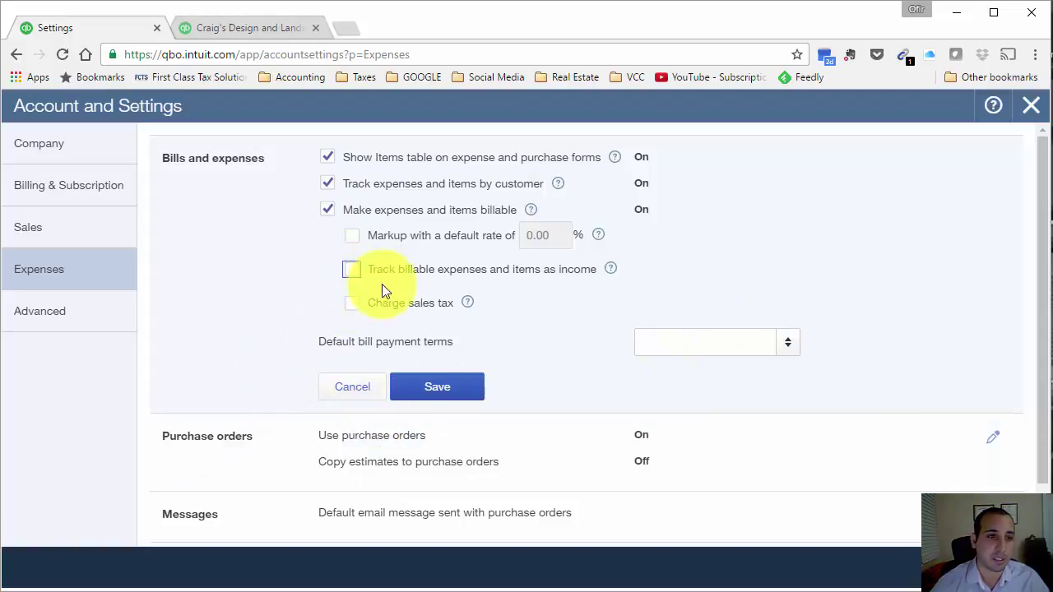
double_click(351, 270)
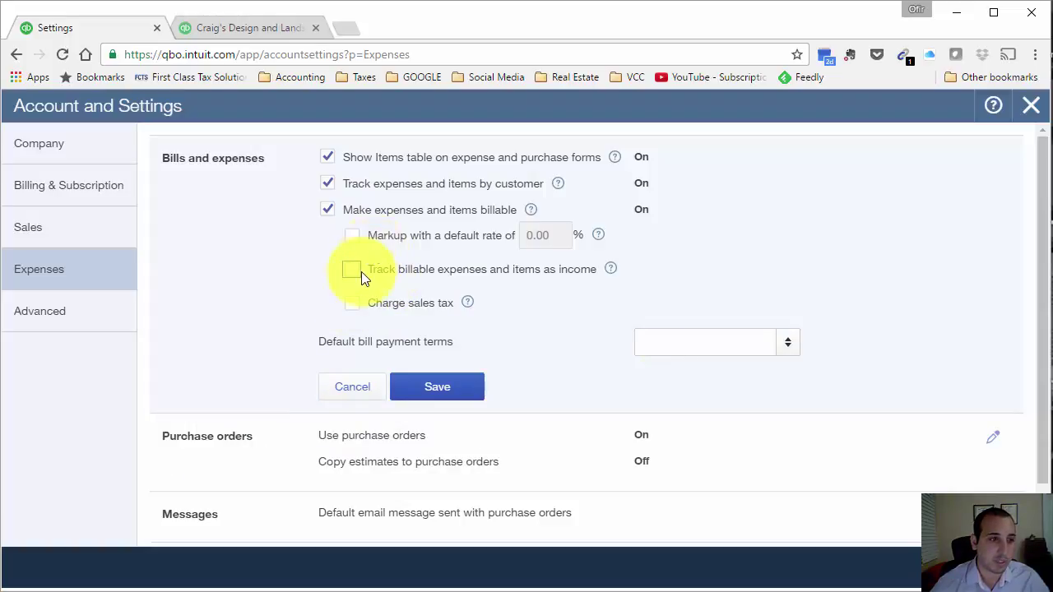
left_click(462, 392)
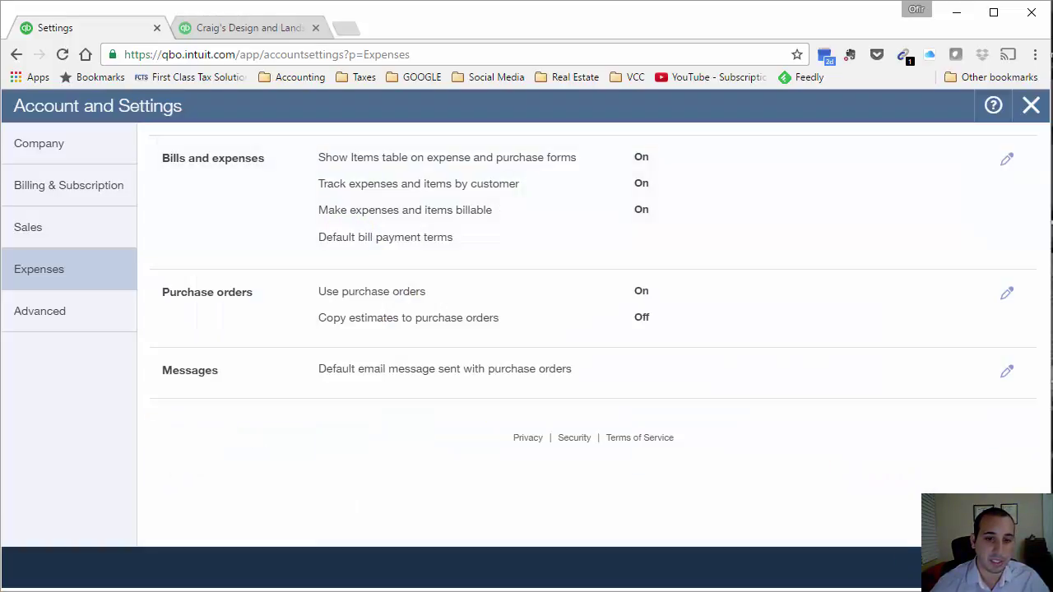
left_click(1003, 569)
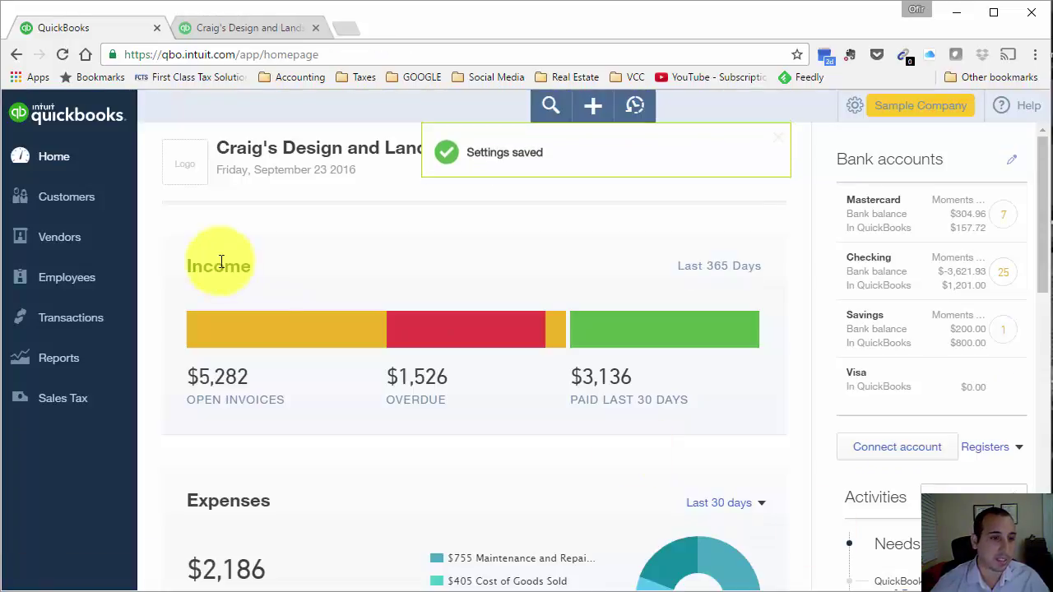
Go to the Vendors list and bring up the + Create menu
left_click(577, 110)
left_click(479, 238)
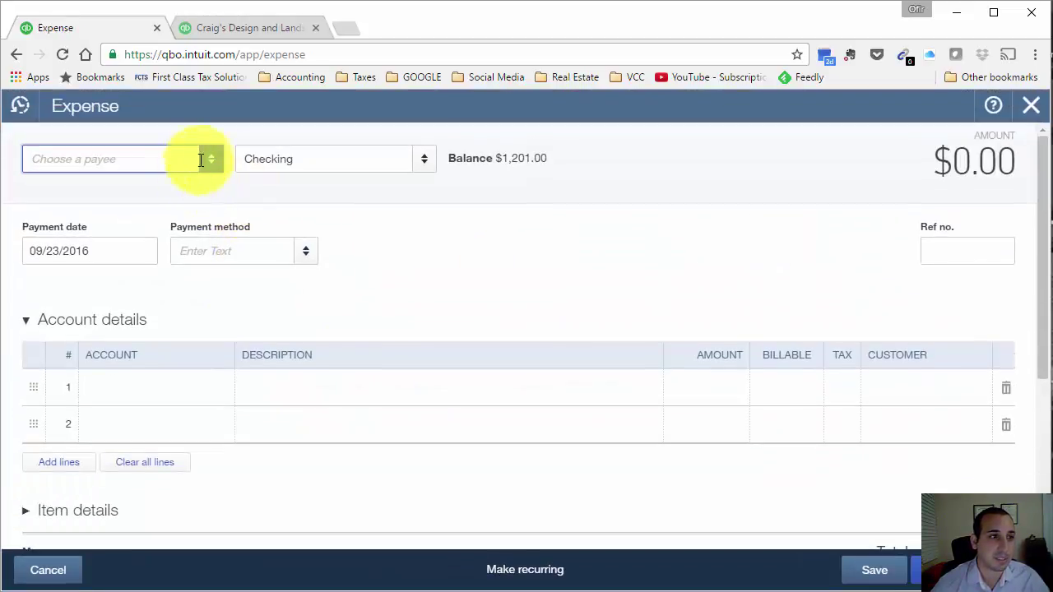
left_click(212, 159)
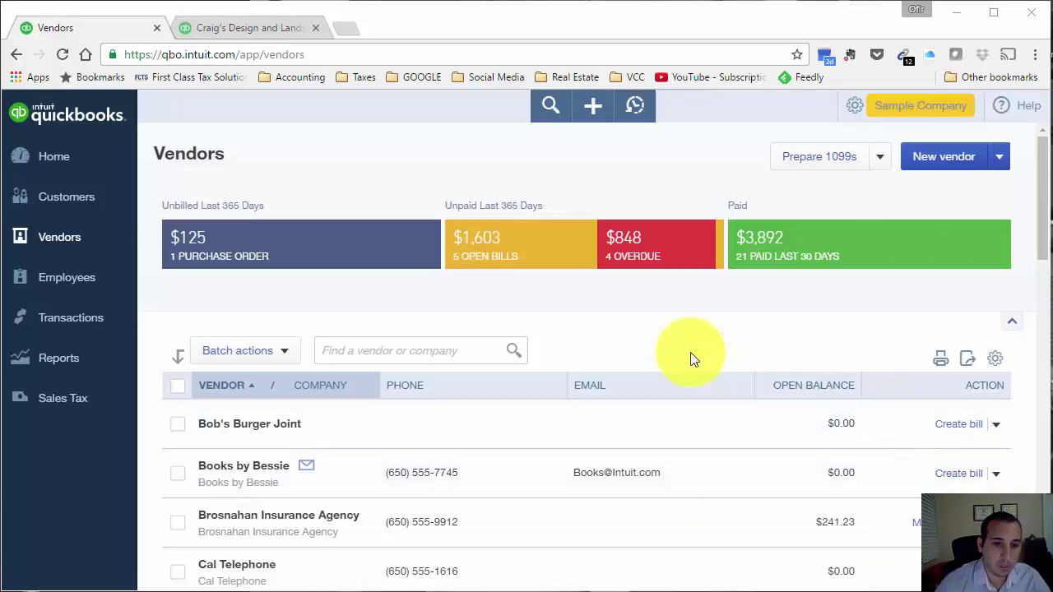
left_click(593, 105)
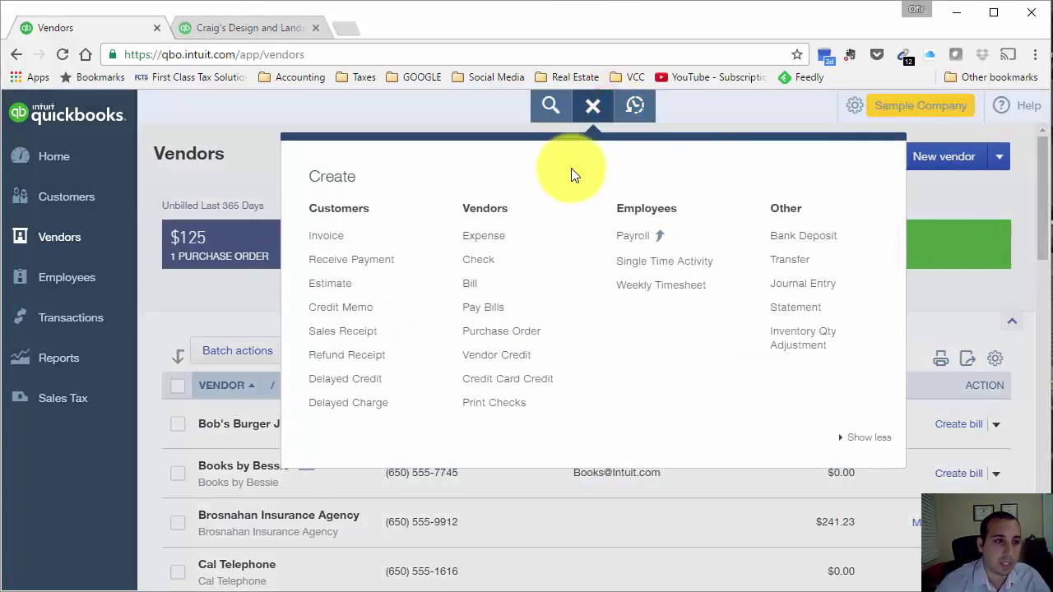
Start a new expense and add Landscaping Contractor as a new vendor payee
left_click(491, 237)
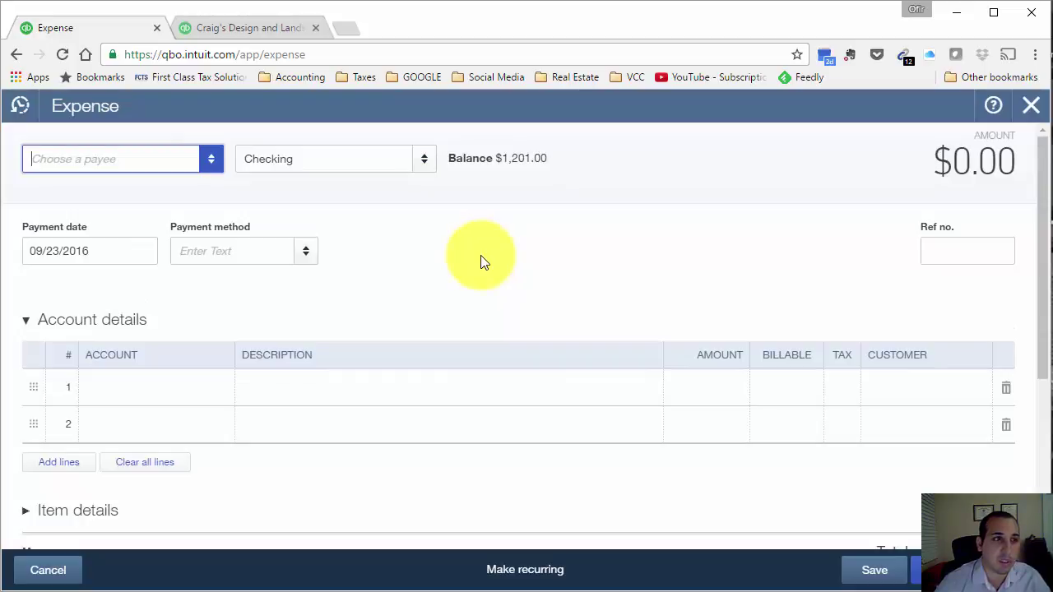
left_click(110, 158)
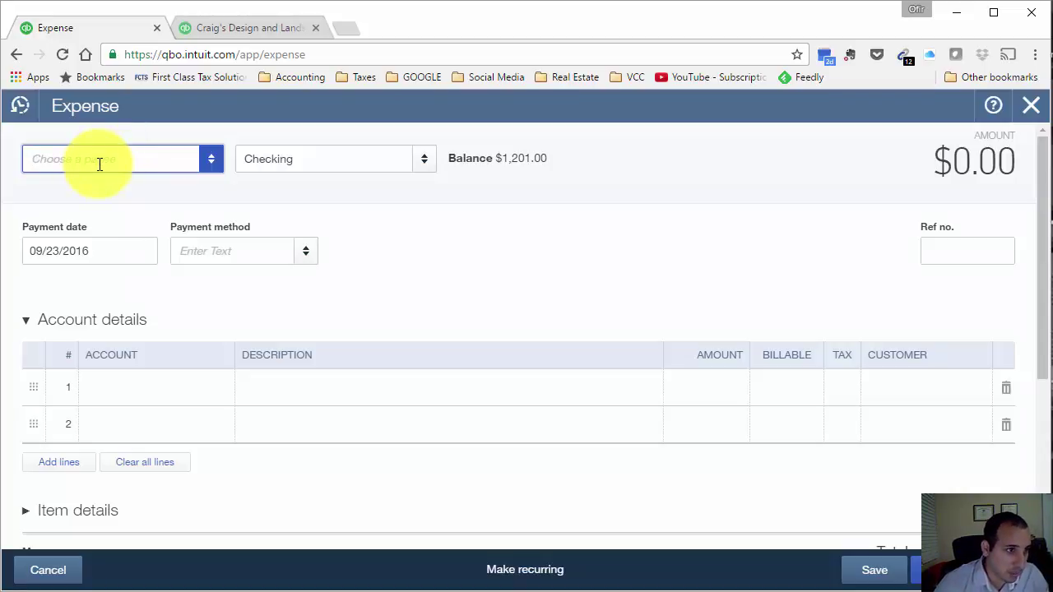
left_click(174, 158)
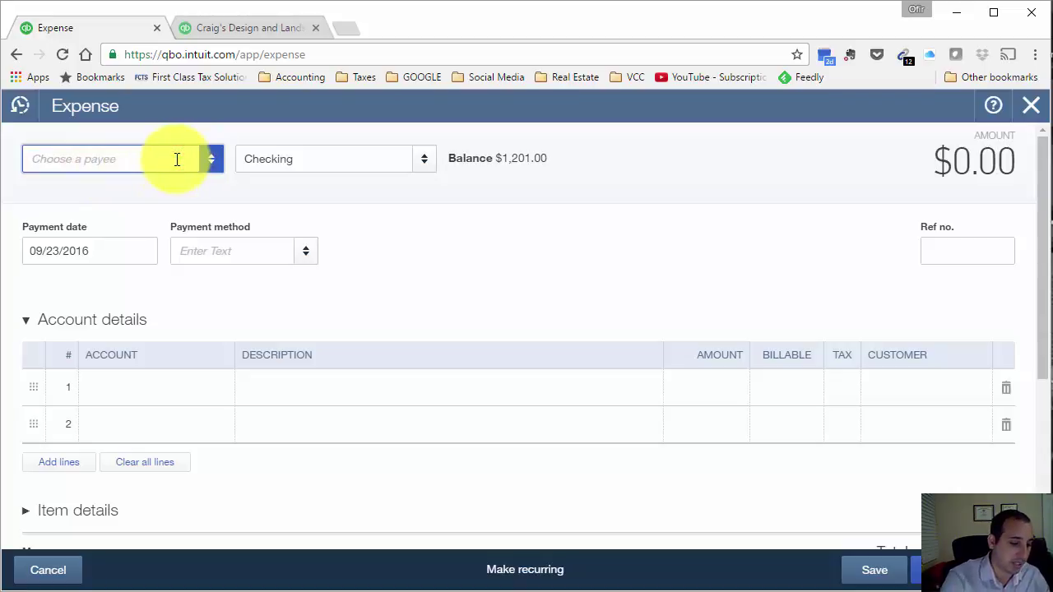
type("L")
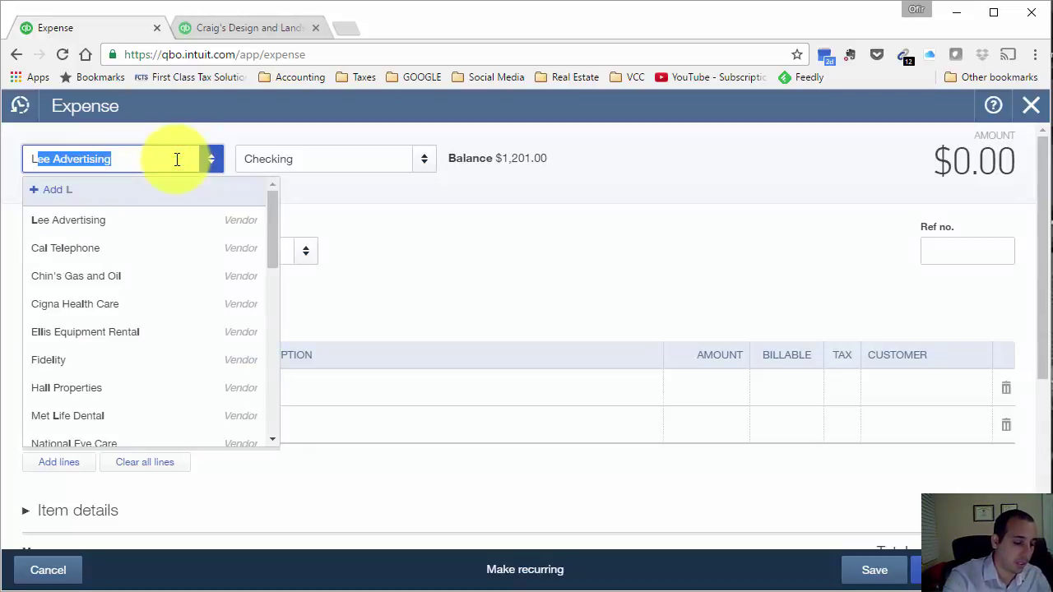
type("andscaping Contractor")
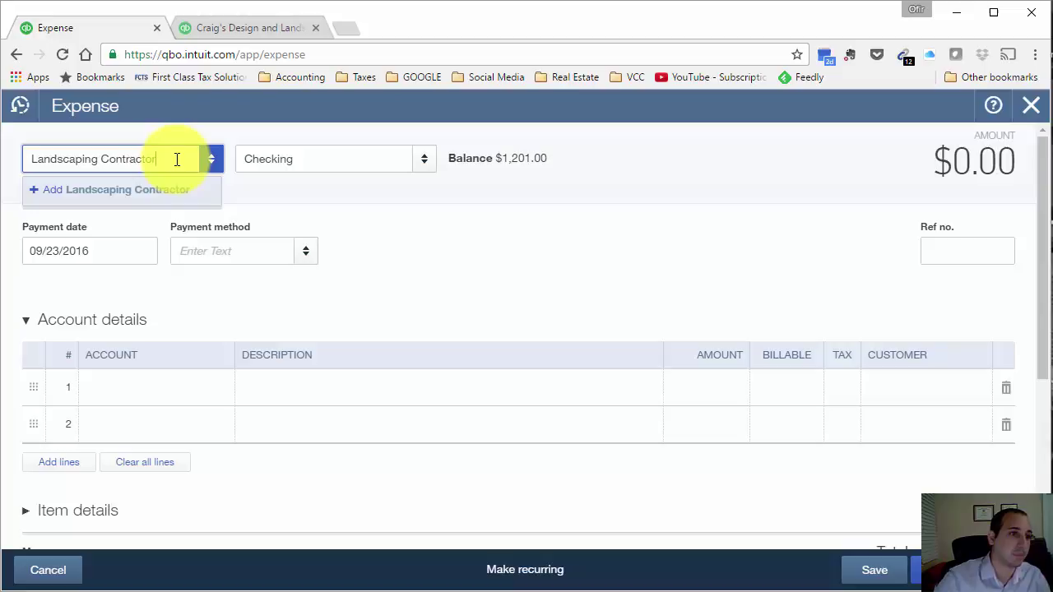
key("Return")
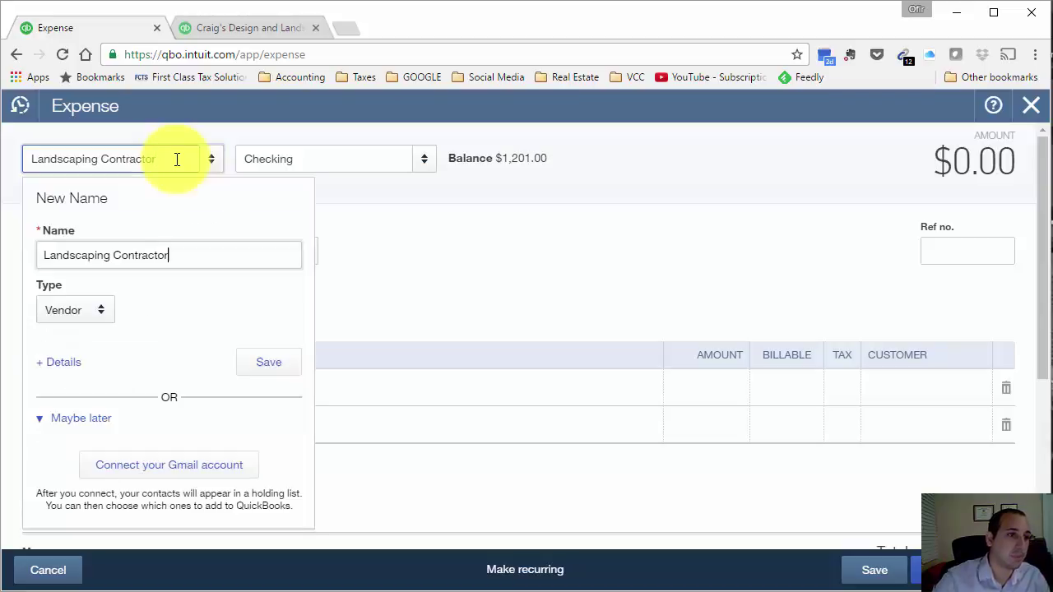
left_click(274, 362)
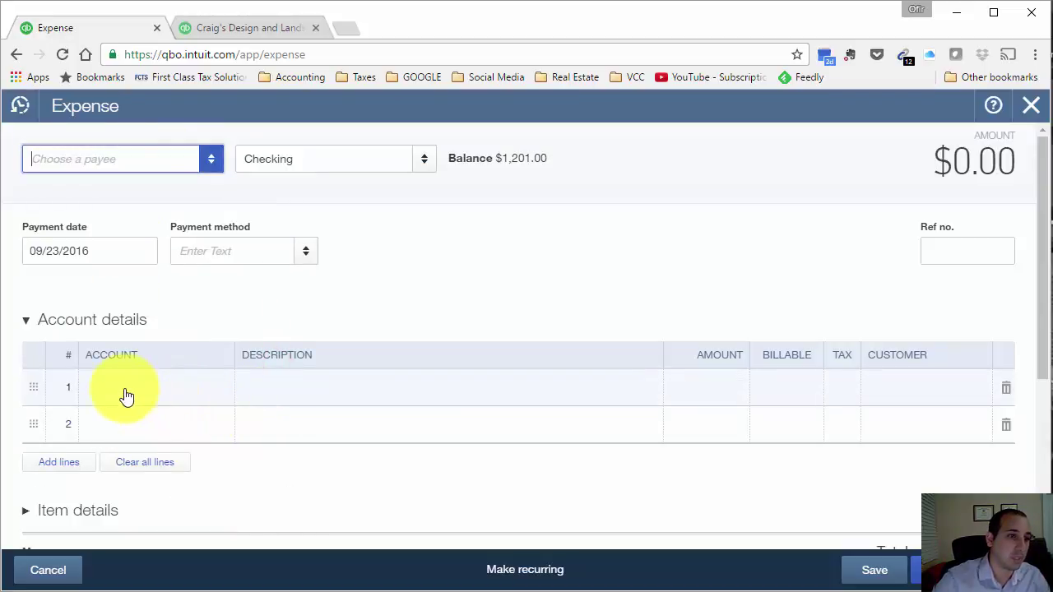
Set the first expense line to account Disposal Fees for 500.00
left_click(141, 388)
left_click(176, 384)
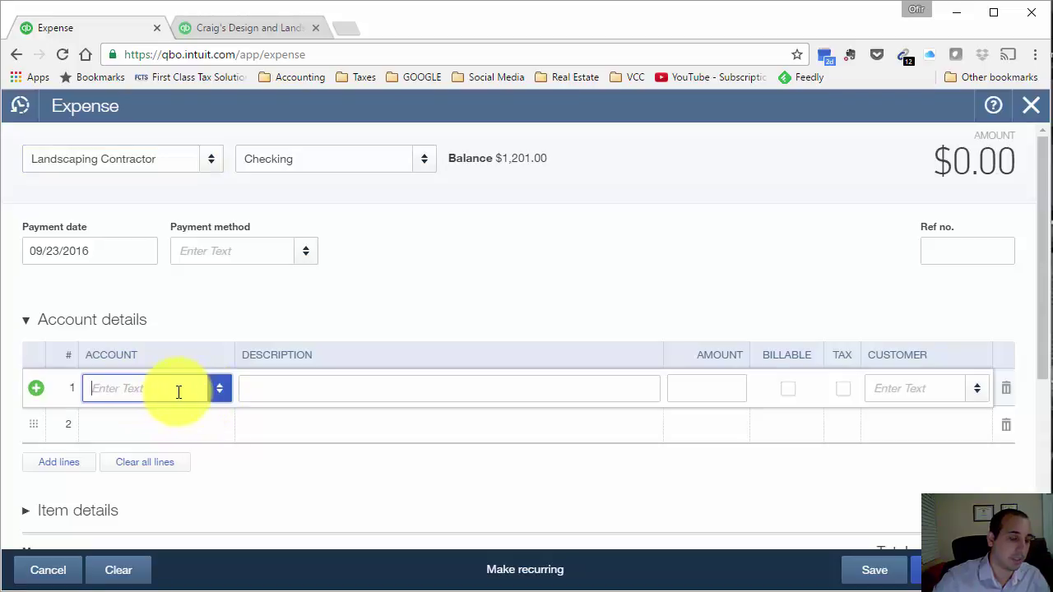
type("dis")
key("Tab")
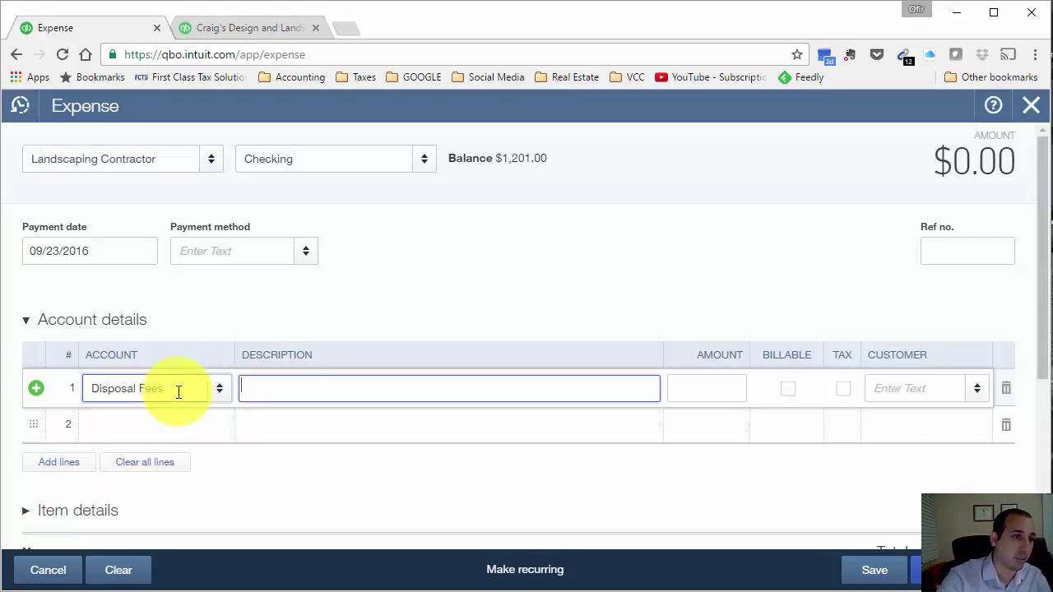
key("Tab")
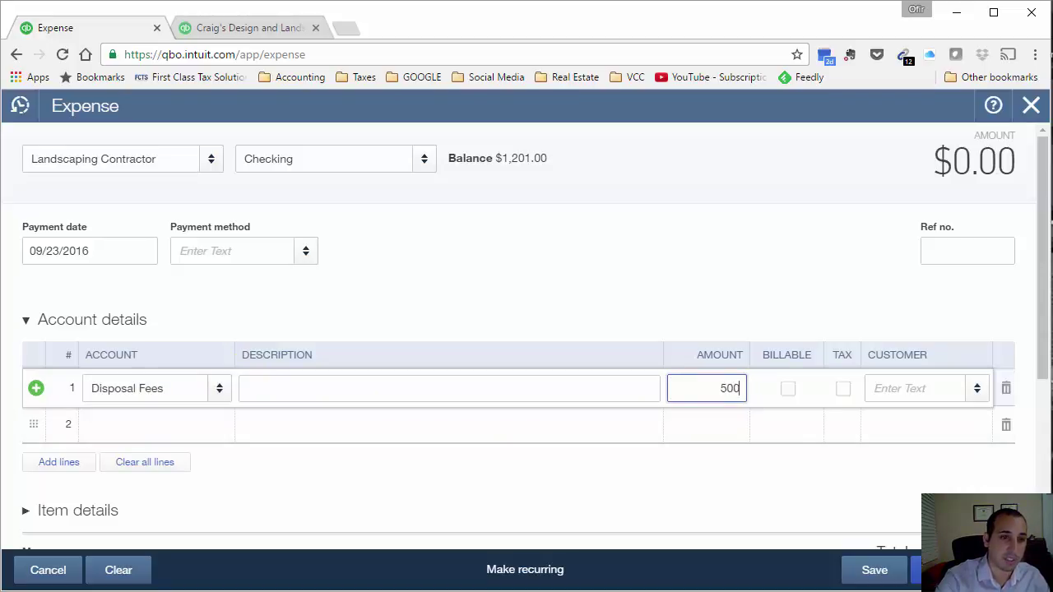
key("Tab")
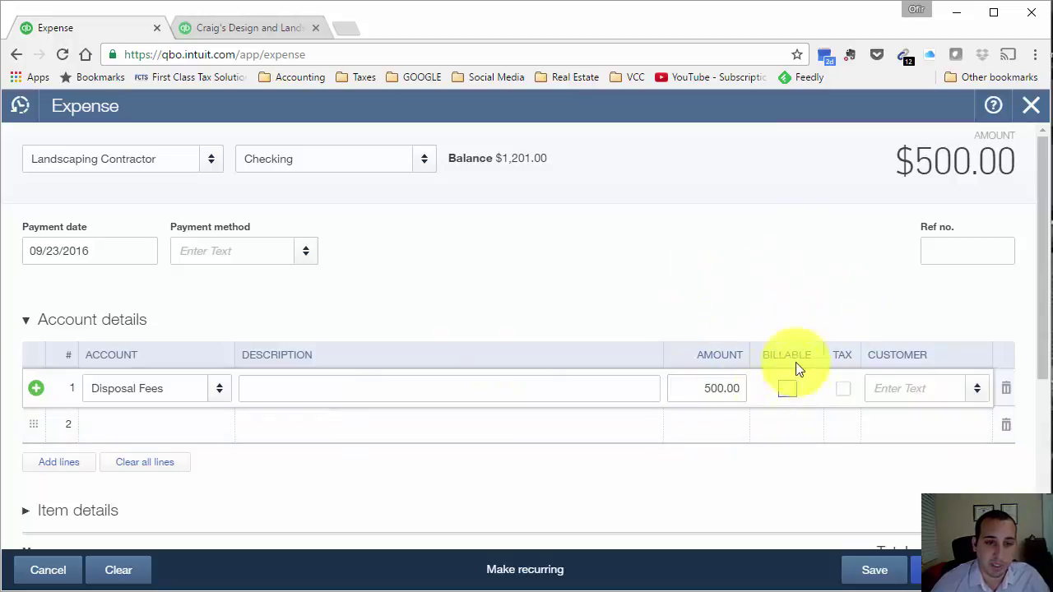
Mark the Disposal Fees line billable to customer Cool Cars
left_click(782, 394)
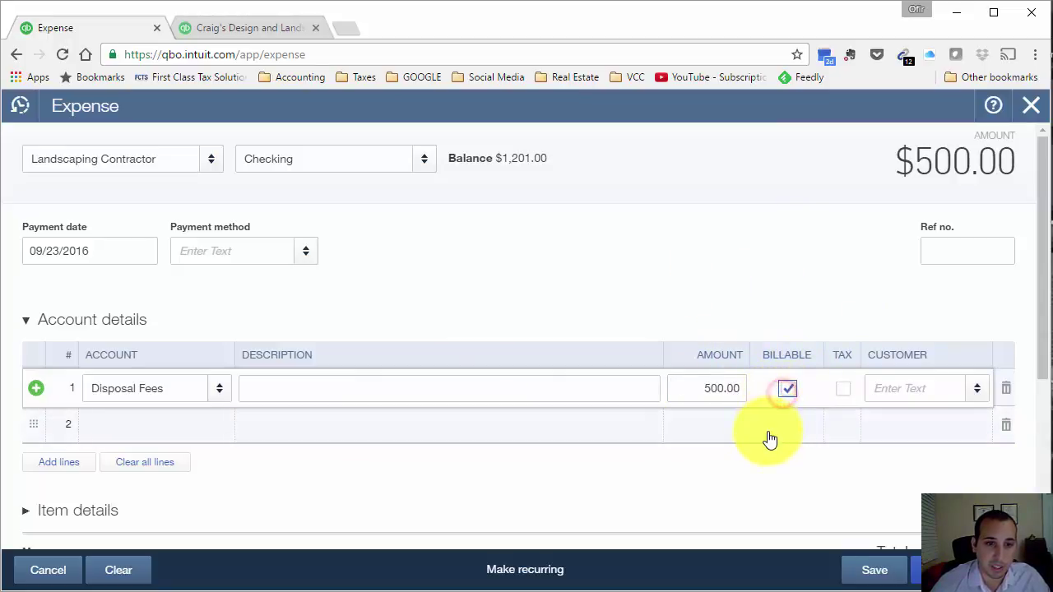
left_click(791, 391)
left_click(793, 393)
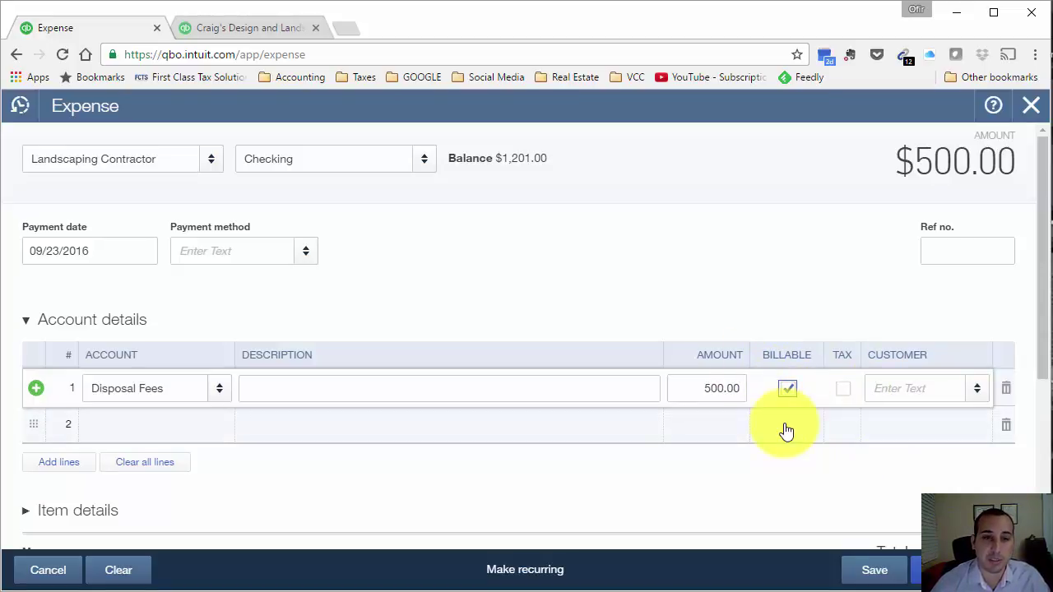
left_click(945, 397)
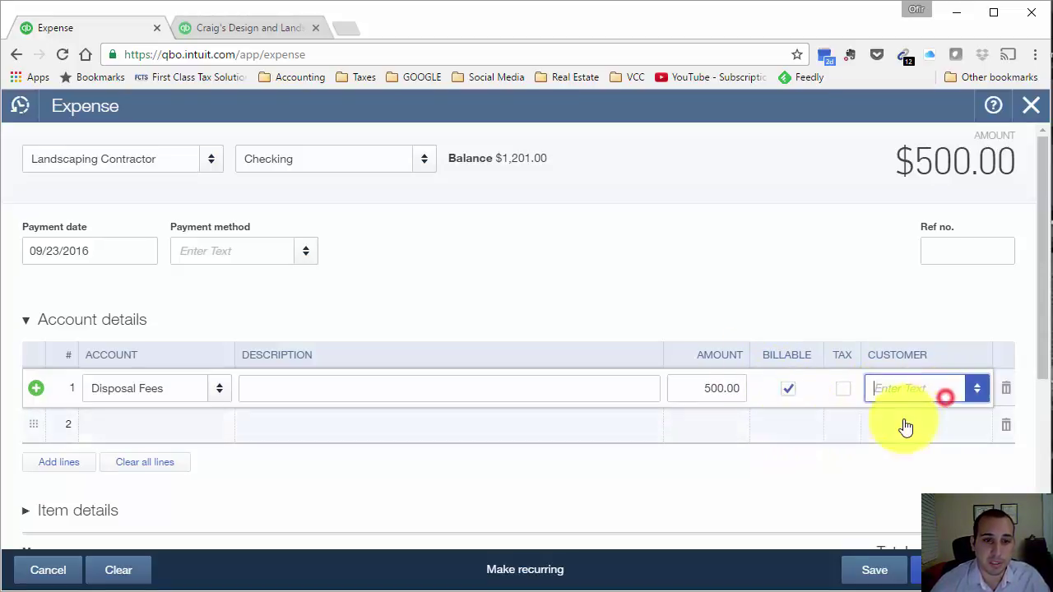
left_click(980, 389)
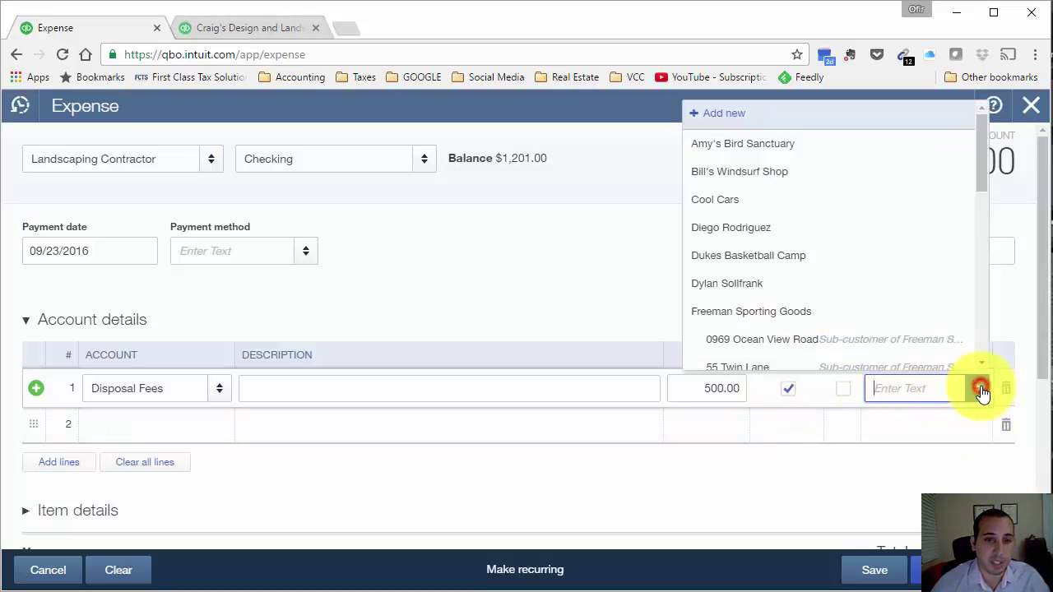
left_click(788, 212)
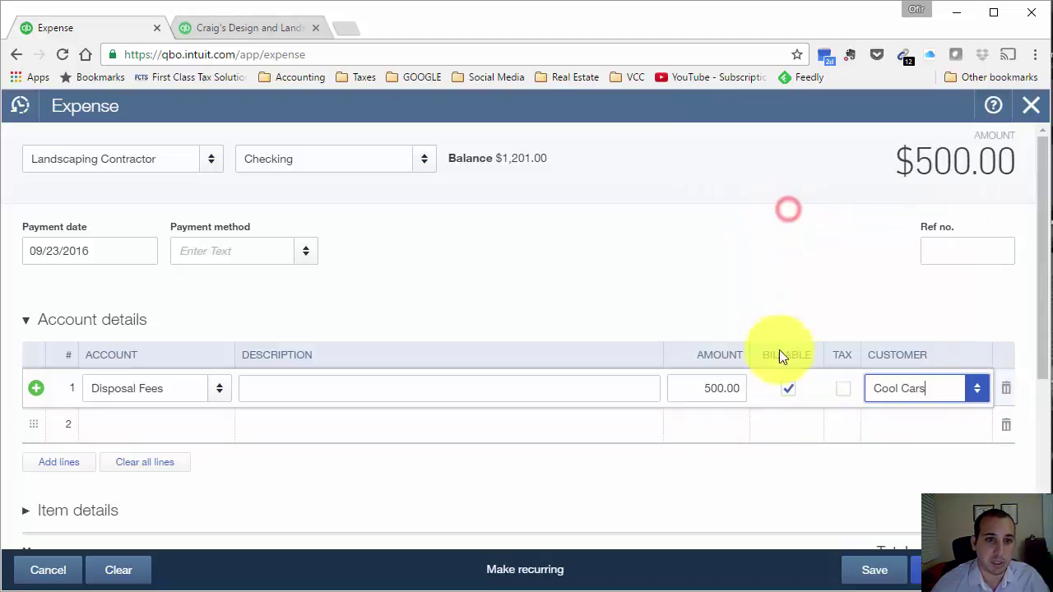
left_click(617, 474)
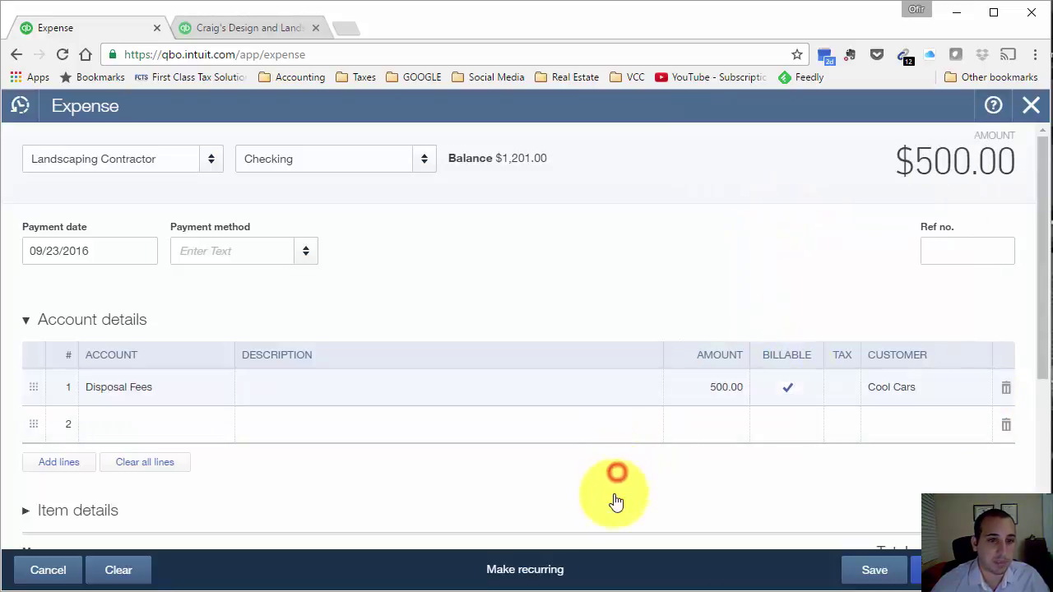
Describe the line as 'Disposal Expenses' and save the expense
left_click(505, 398)
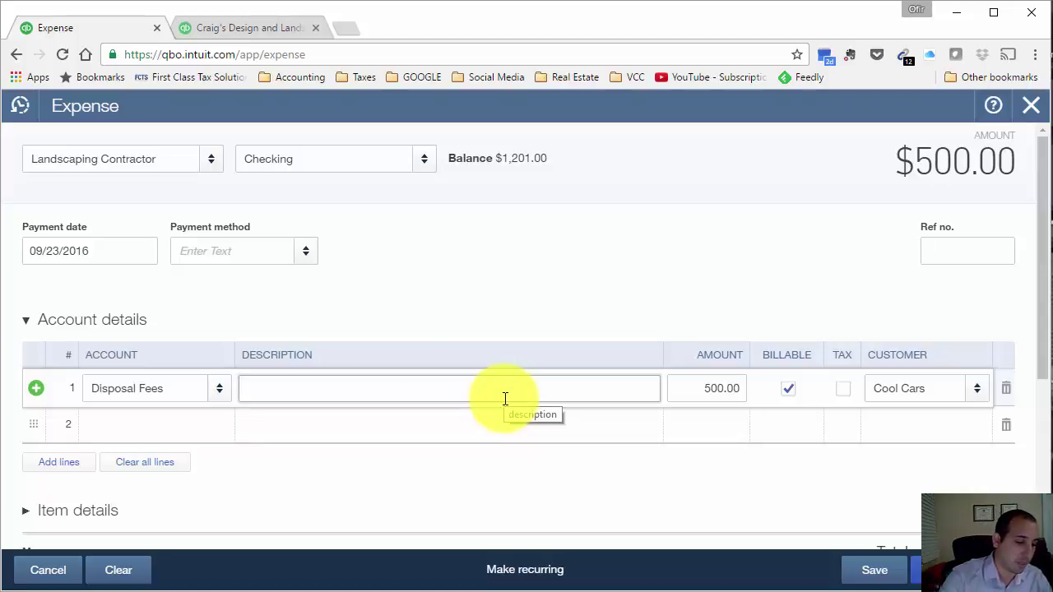
type("Disposal Expenses")
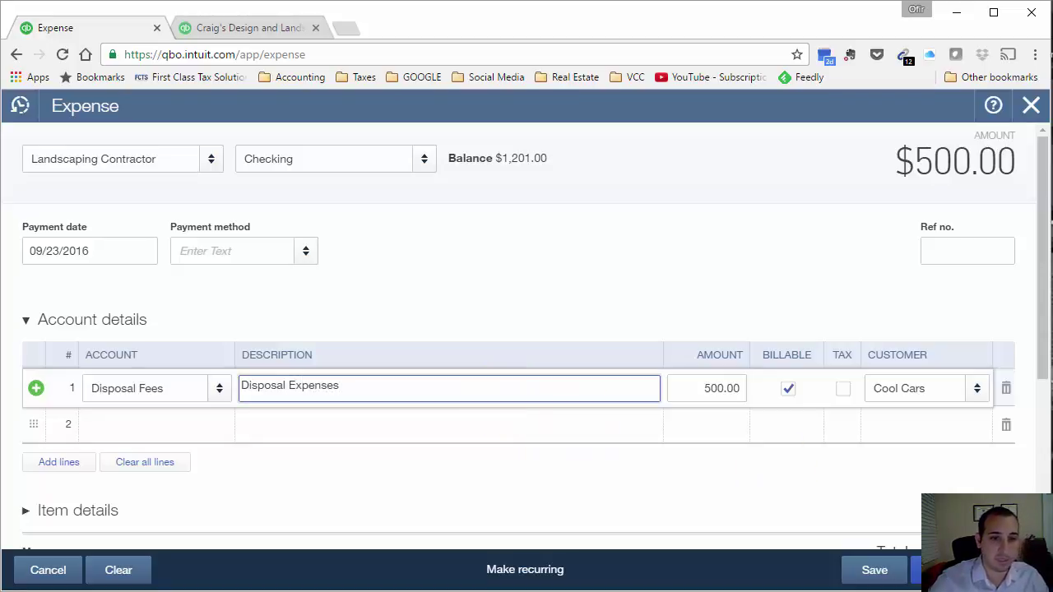
left_click(914, 567)
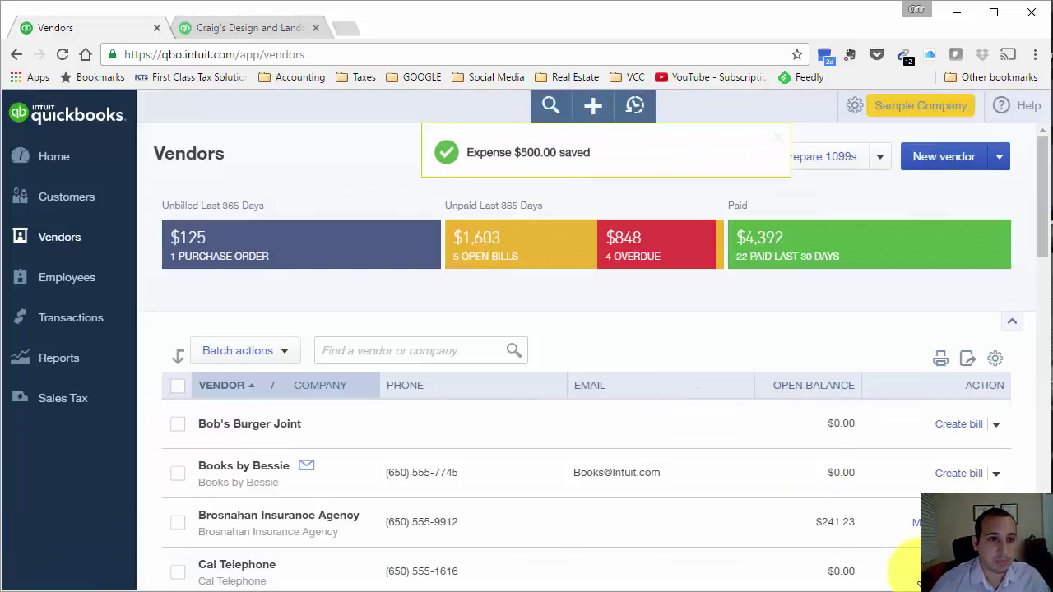
Refresh the Profit and Loss report to check Disposal Fees 500.00 and net income $-500.00, then return to Vendors
left_click(263, 30)
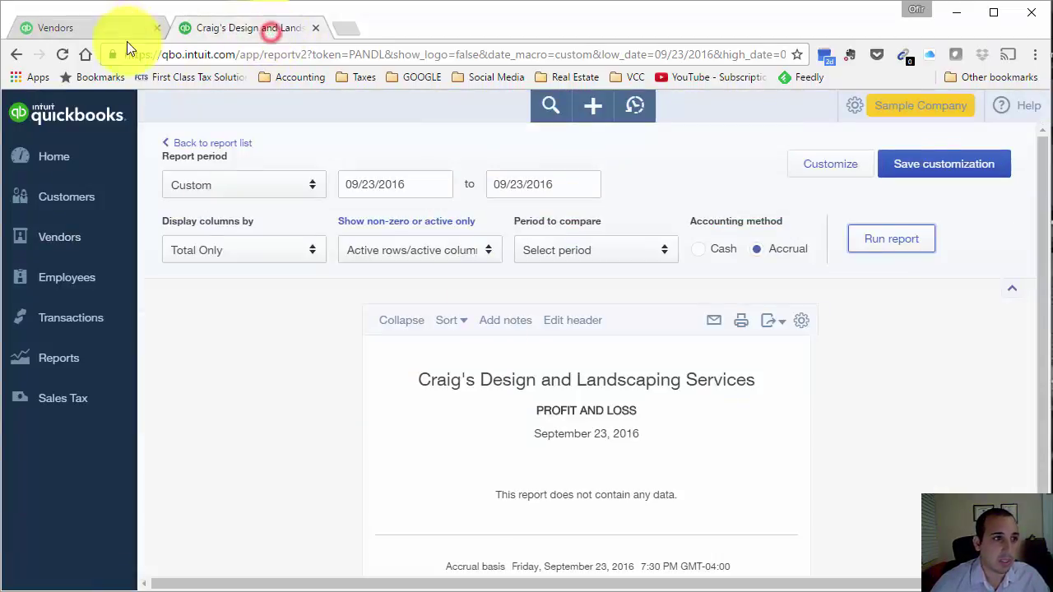
left_click(59, 55)
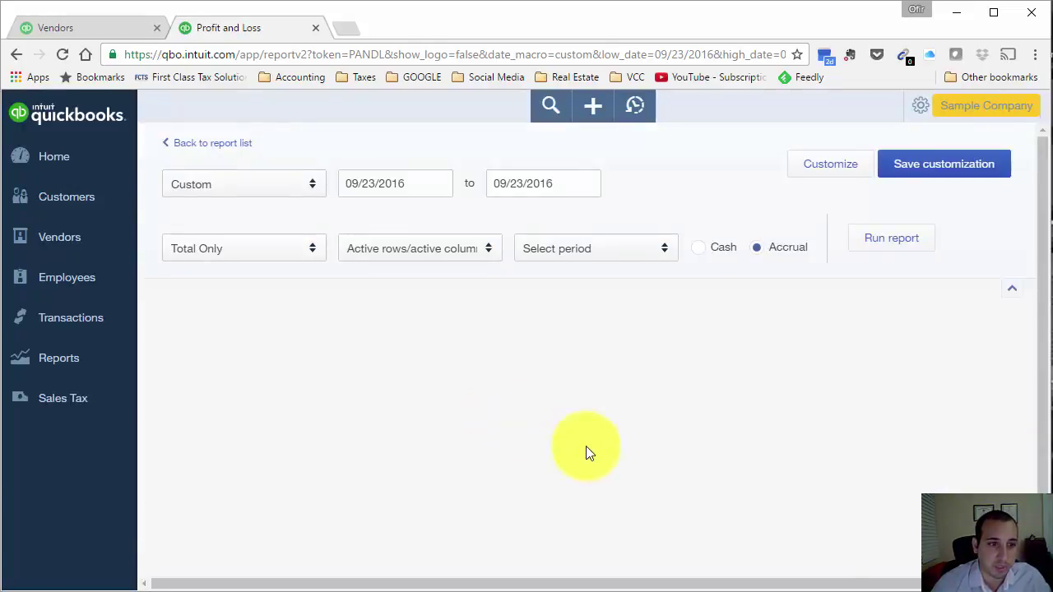
scroll(825, 534, "down", 3)
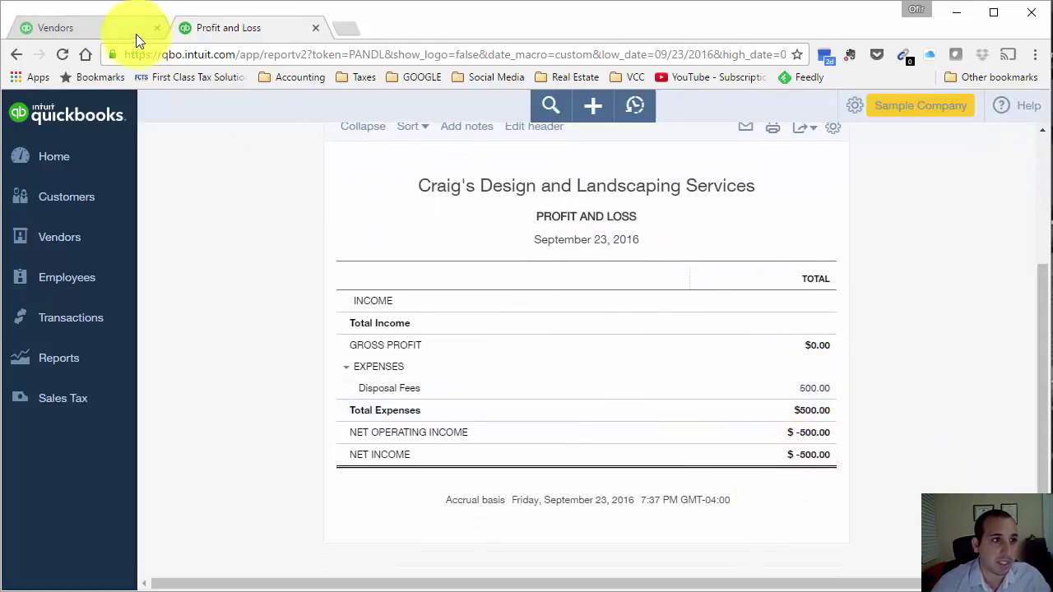
left_click(115, 29)
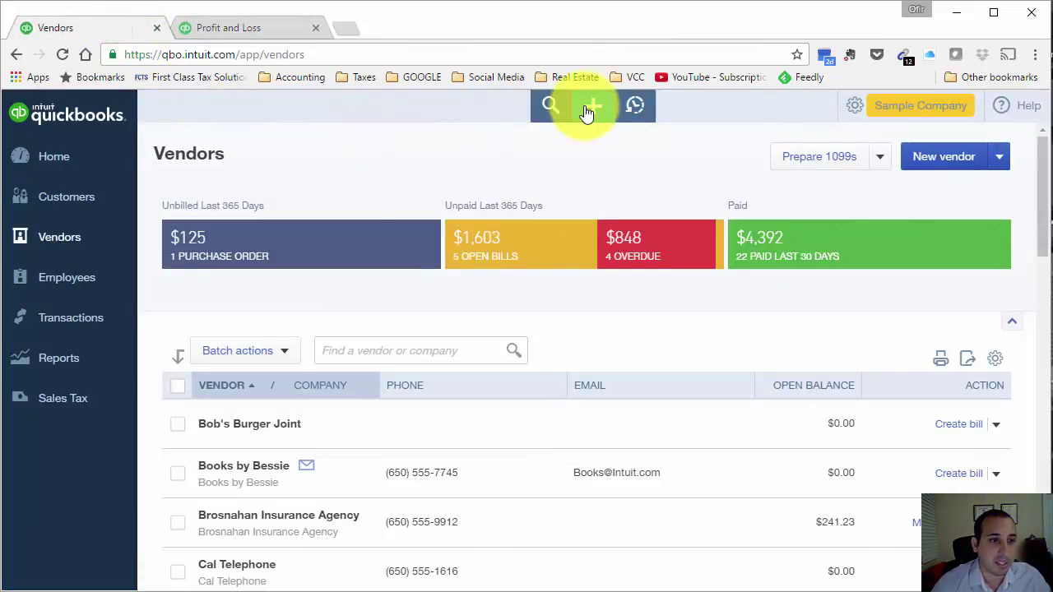
Create invoice 1041 for Cool Cars with the $500.00 Disposal Expenses billable line and save it
left_click(586, 113)
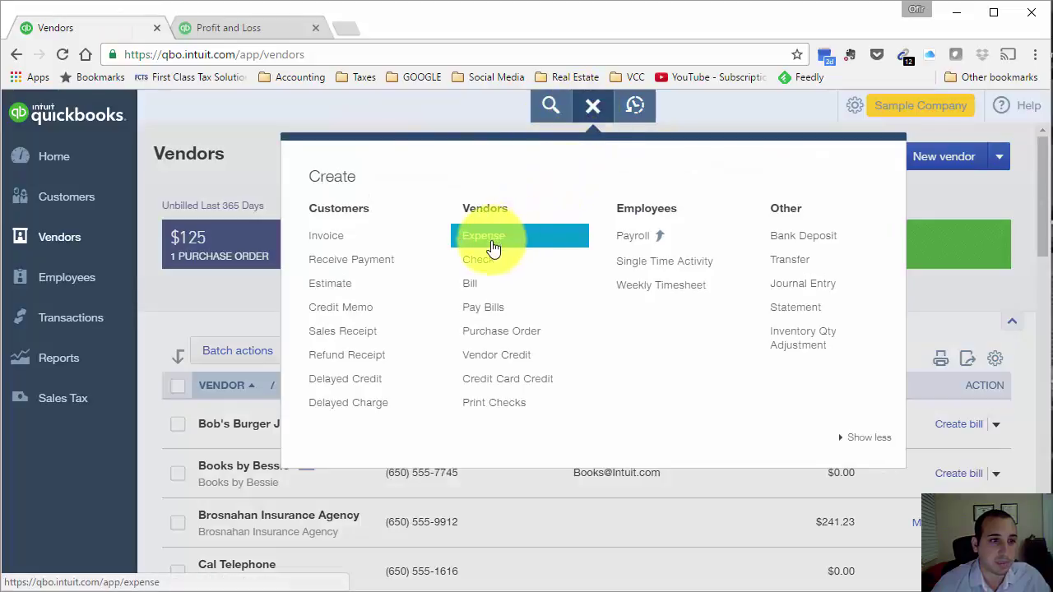
left_click(366, 251)
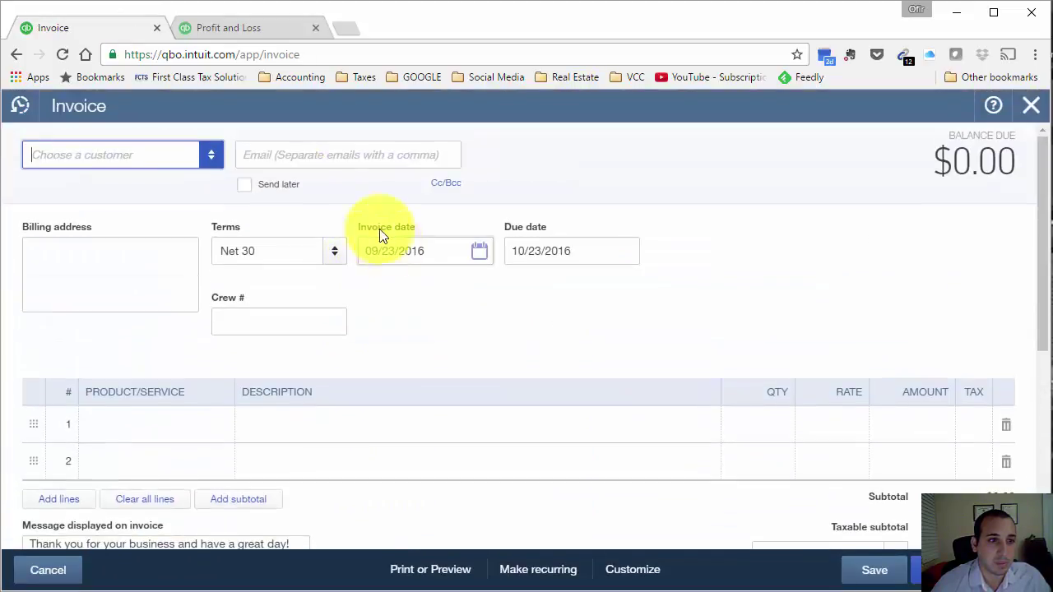
type("coo")
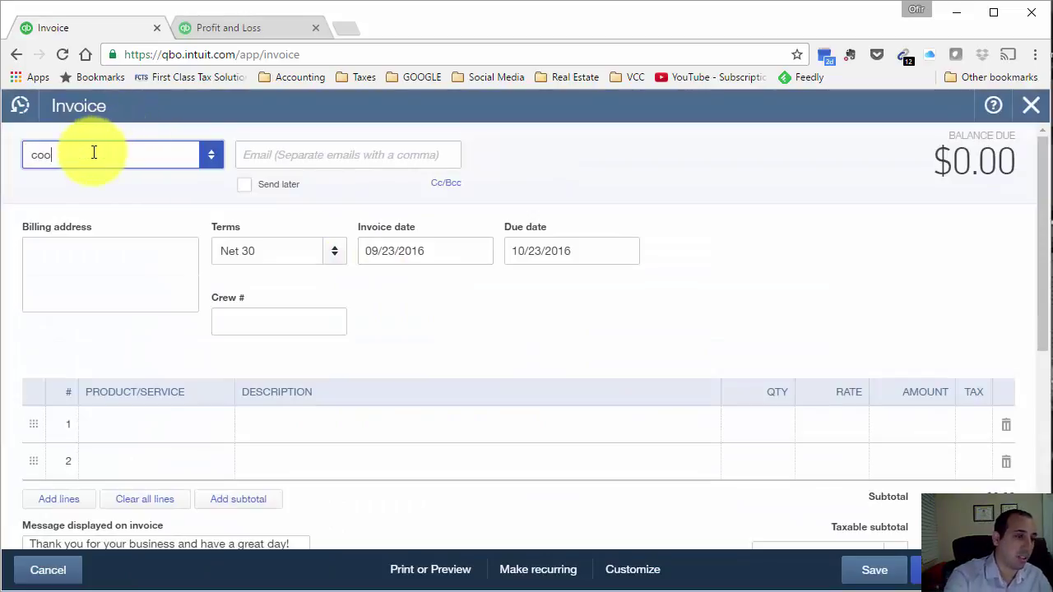
key("Tab")
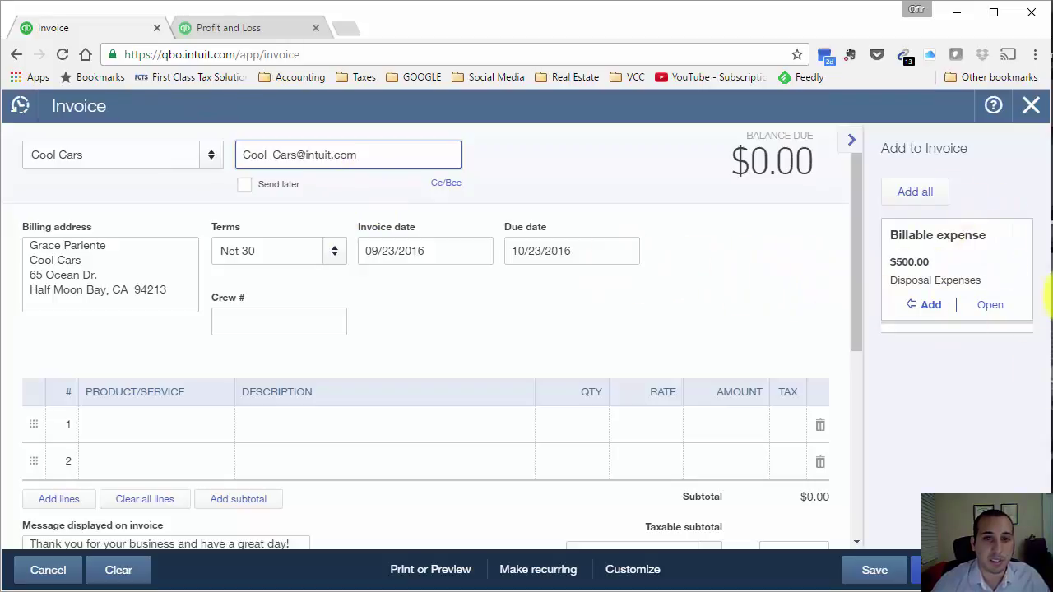
left_click(930, 305)
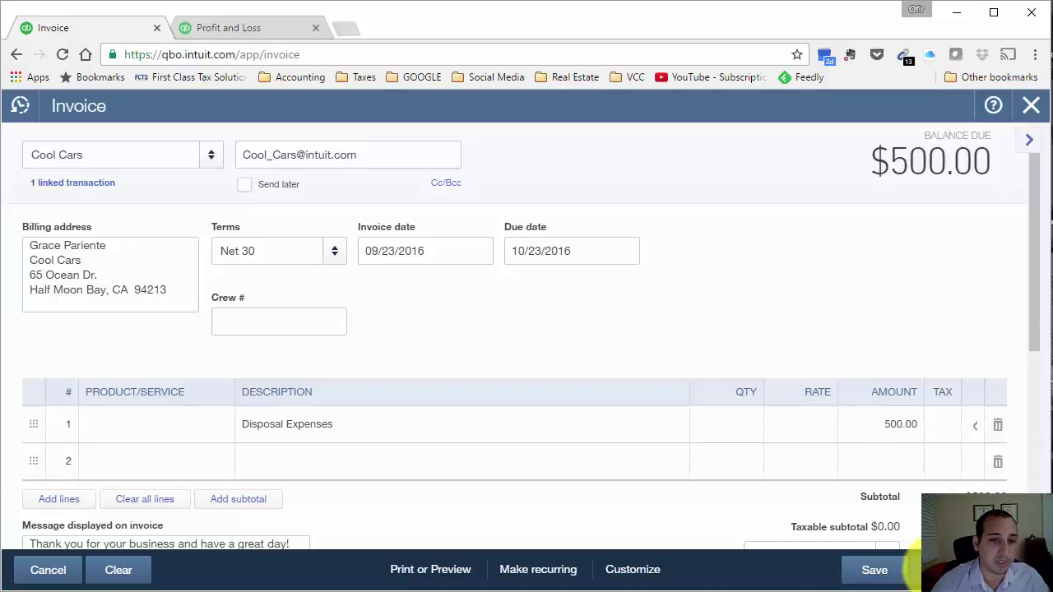
left_click(913, 569)
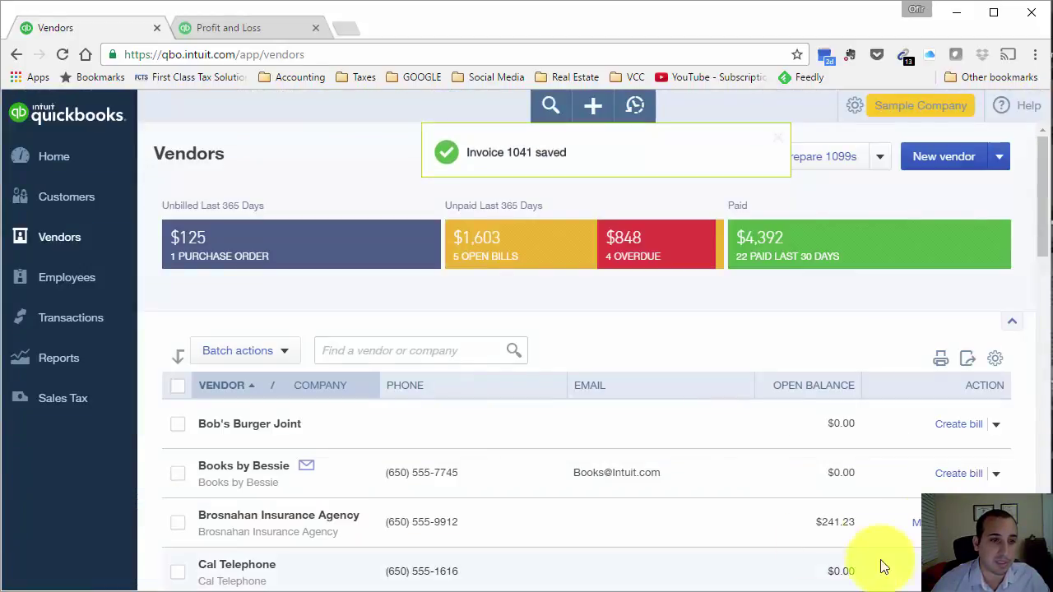
Reload the Profit and Loss report so Disposal Fees nets to $0.00
left_click(252, 36)
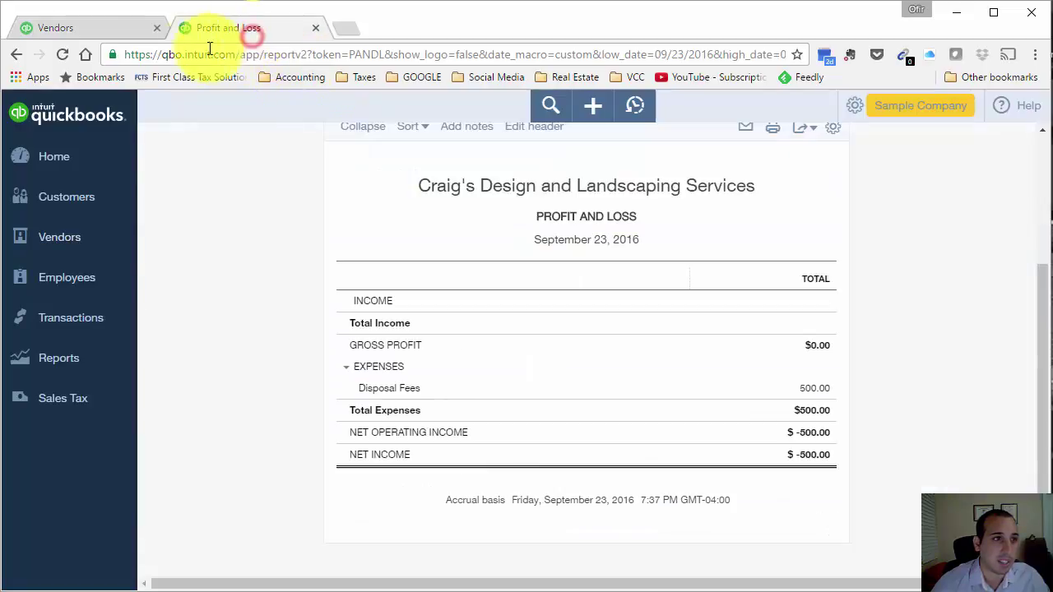
left_click(66, 56)
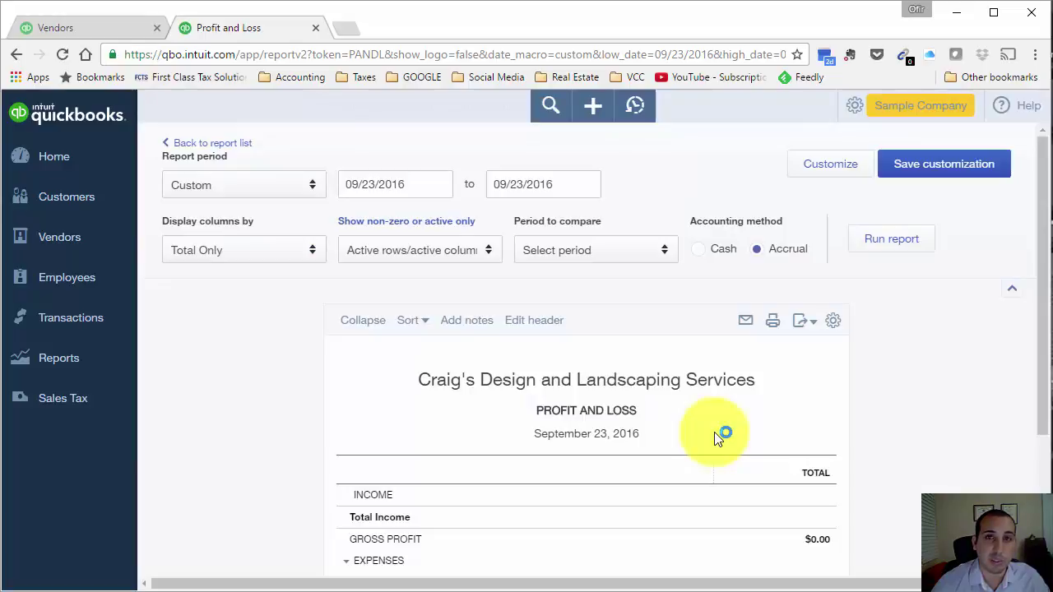
scroll(898, 527, "down", 3)
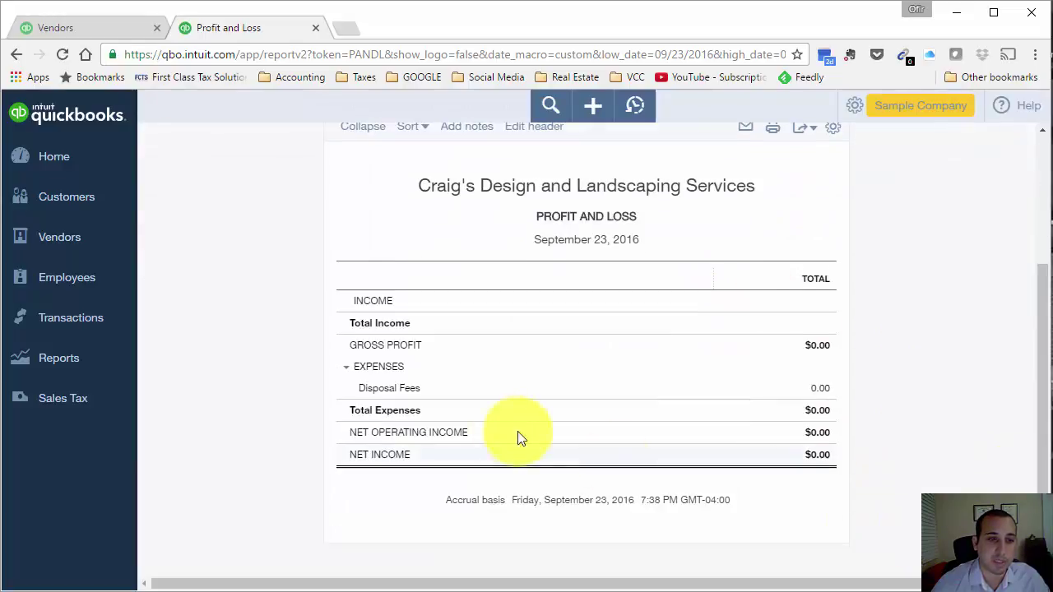
Review the Disposal Fees QuickReport's offsetting expense and invoice, then go back to Vendors
left_click(820, 396)
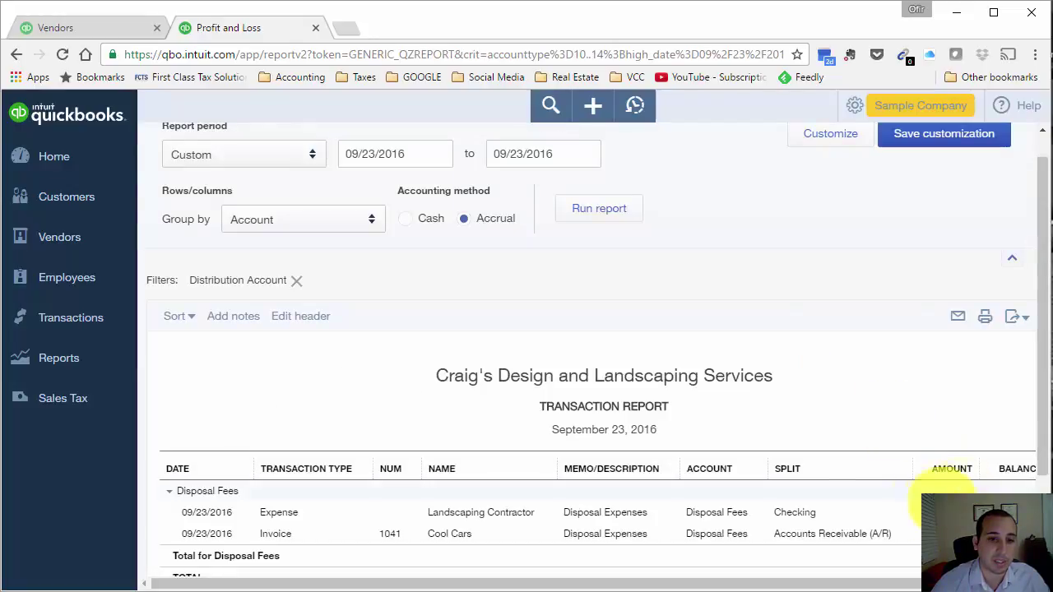
scroll(950, 467, "down", 2)
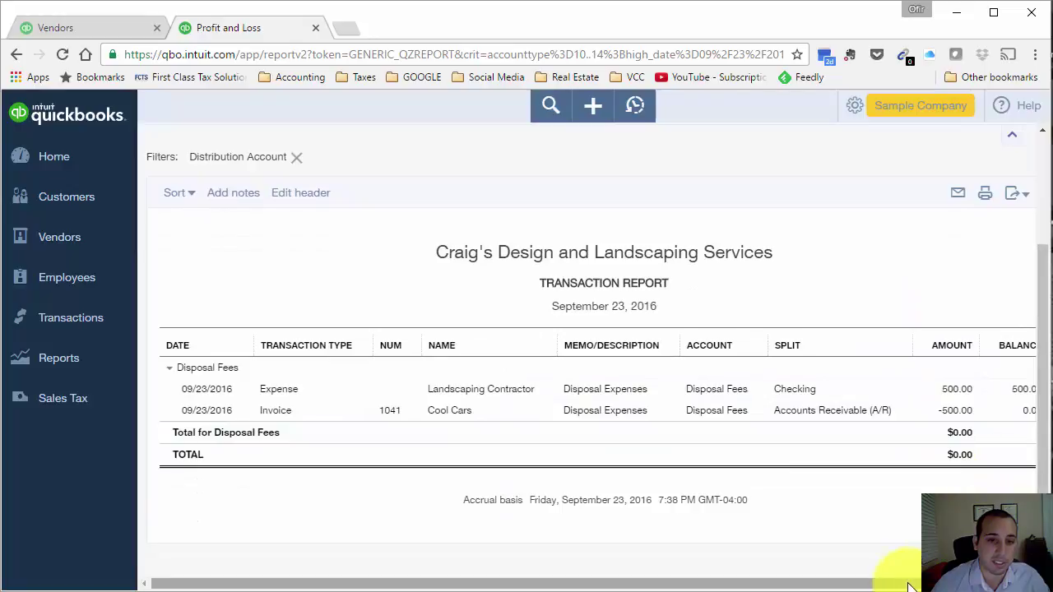
left_click_drag(897, 582, 945, 582)
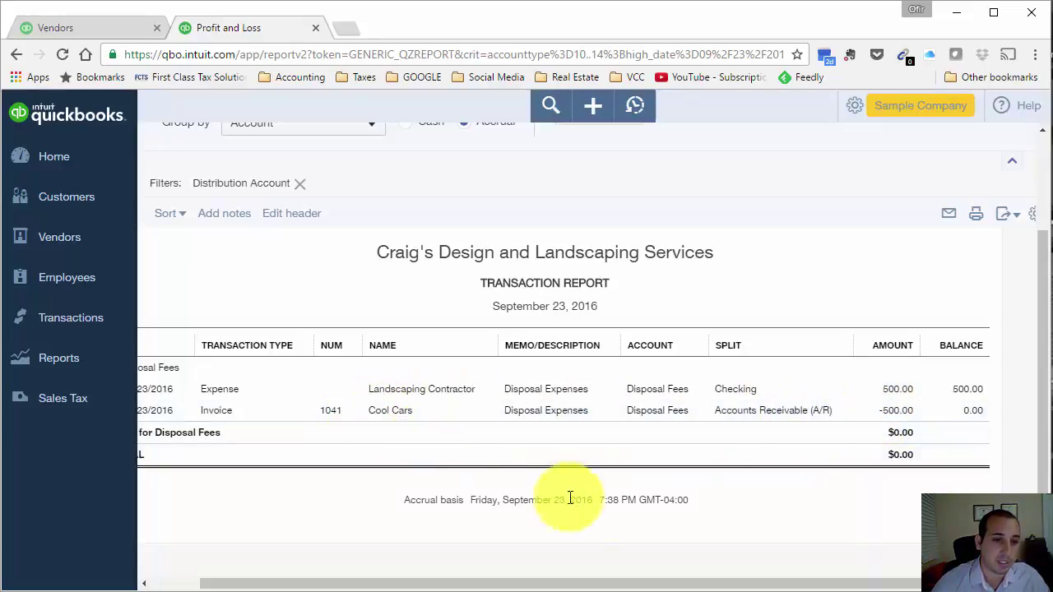
left_click(666, 585)
left_click_drag(667, 585, 575, 575)
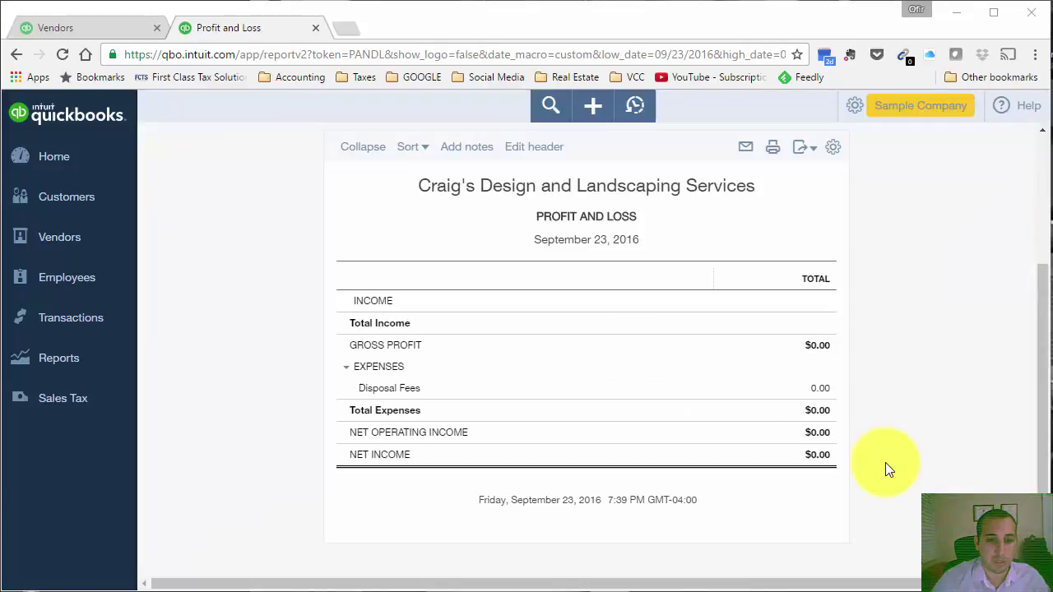
left_click(94, 25)
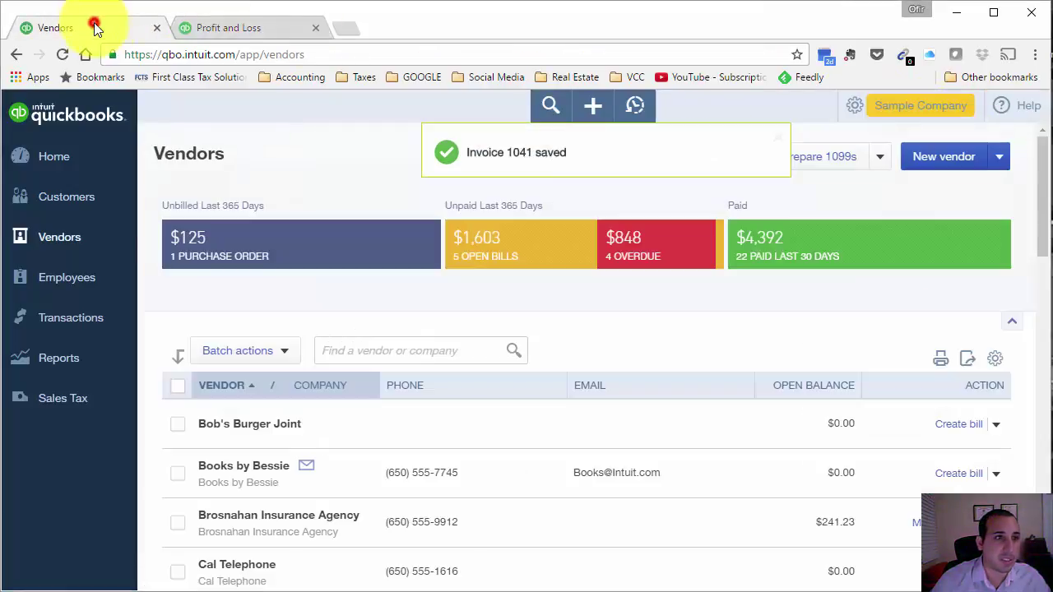
In Expenses settings, track billable expenses and items as income in a single account and save
left_click(901, 112)
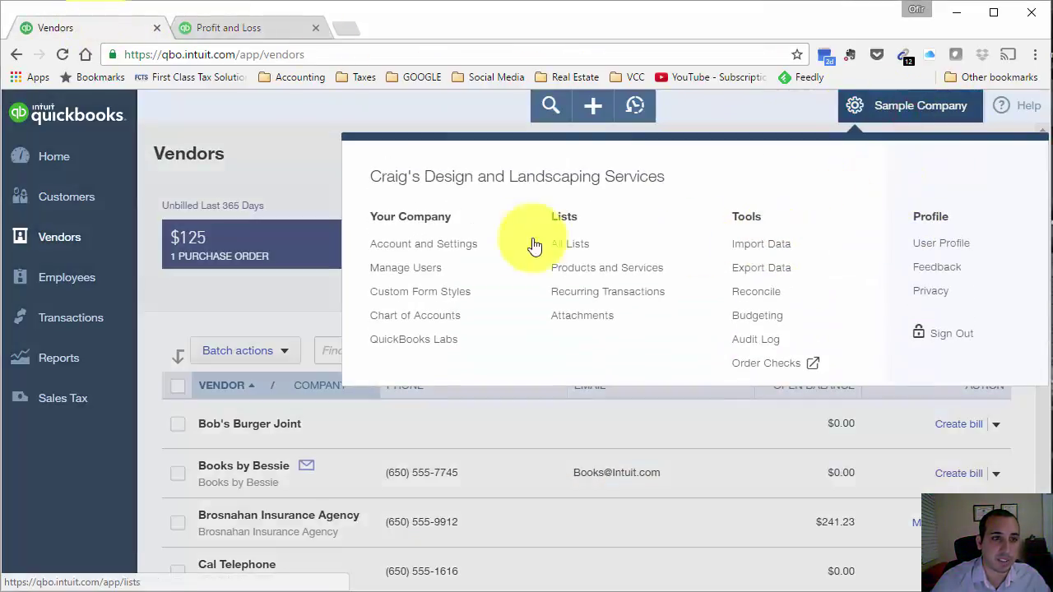
left_click(445, 245)
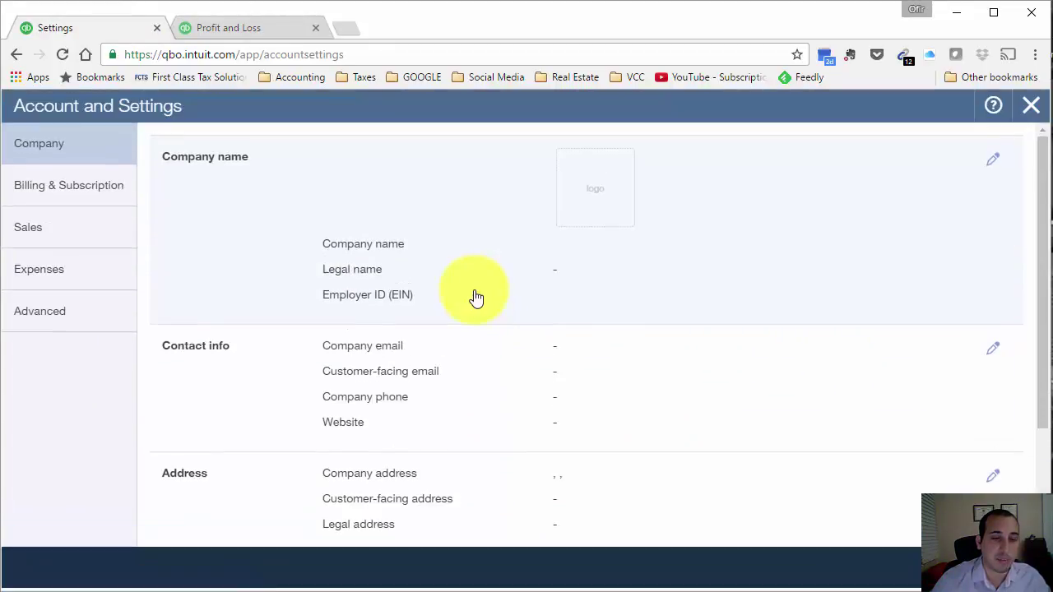
left_click(66, 270)
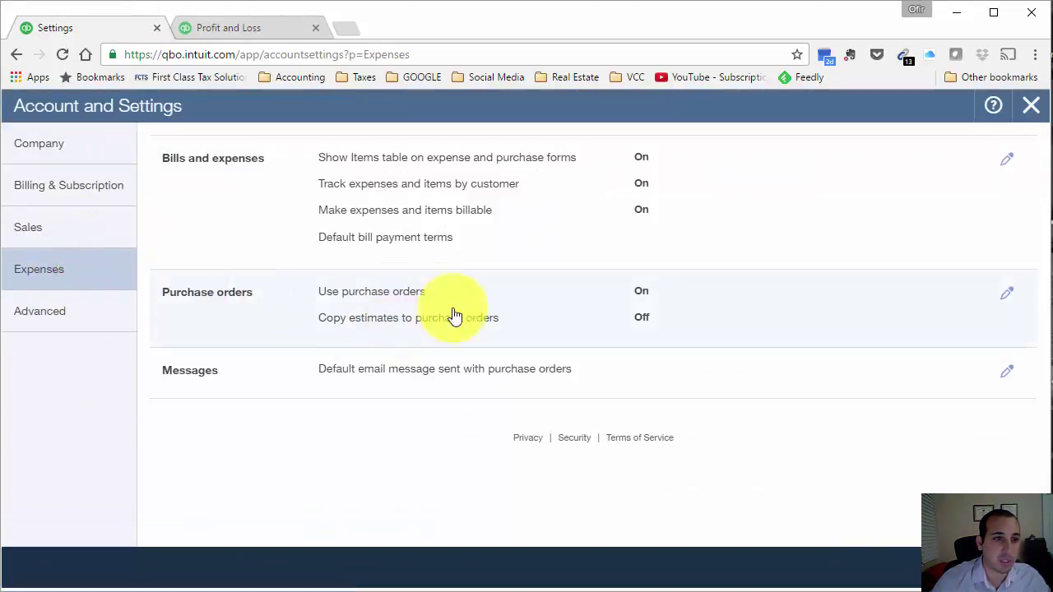
left_click(445, 266)
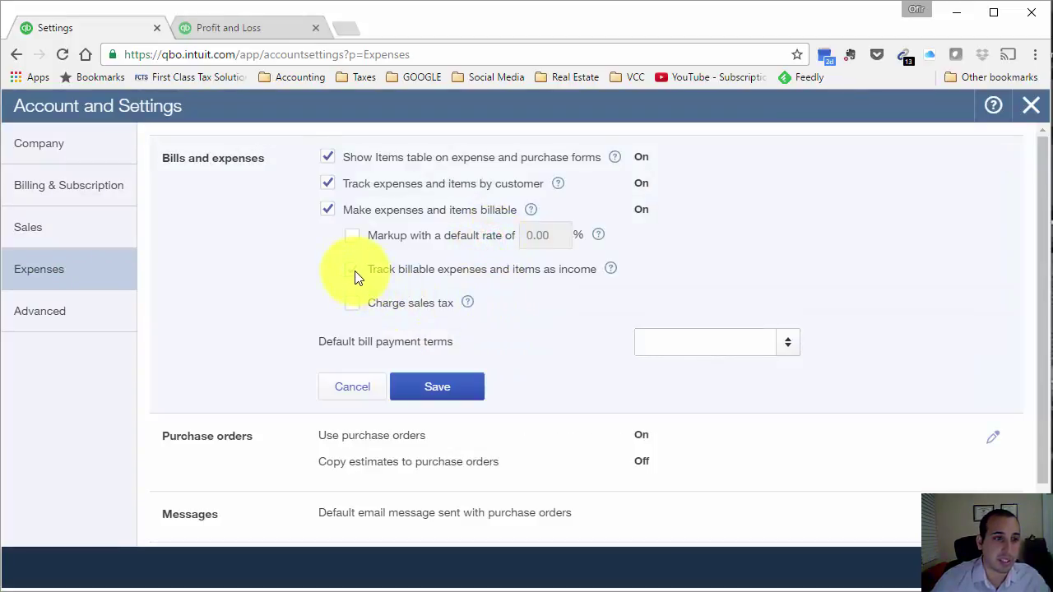
left_click(354, 274)
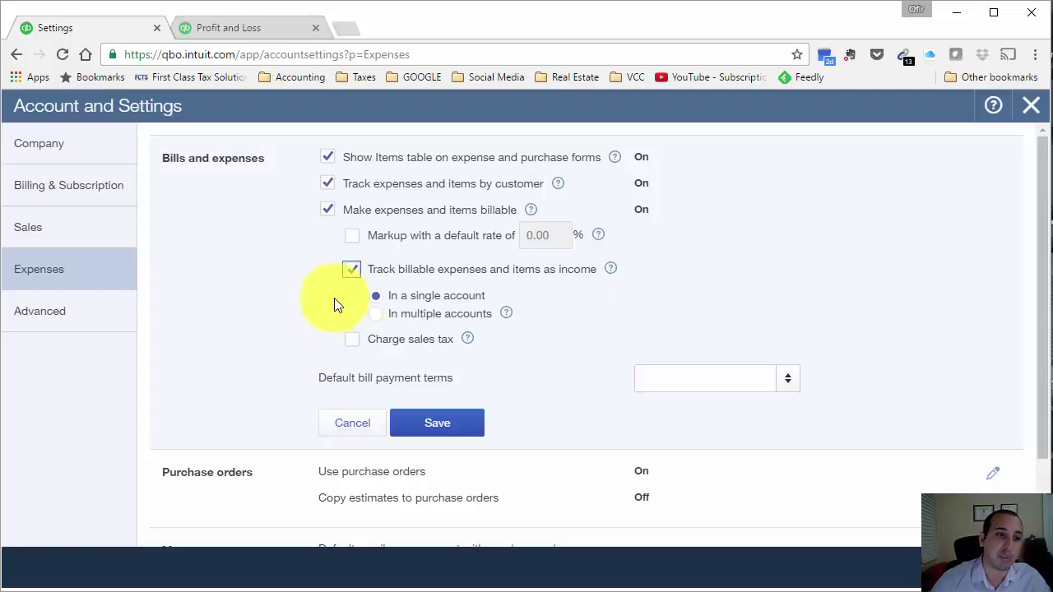
left_click(376, 314)
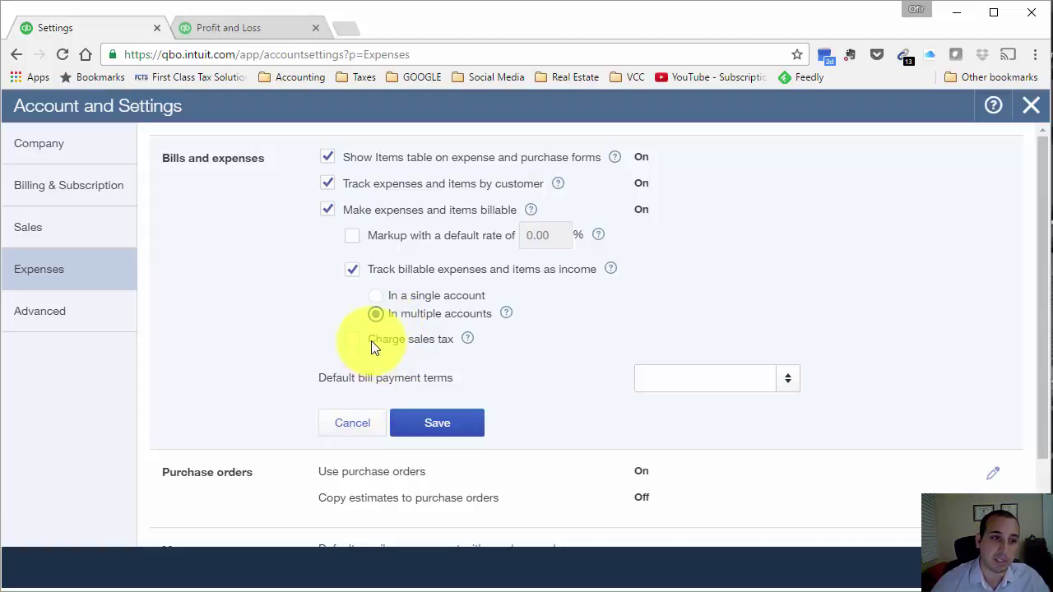
left_click(375, 297)
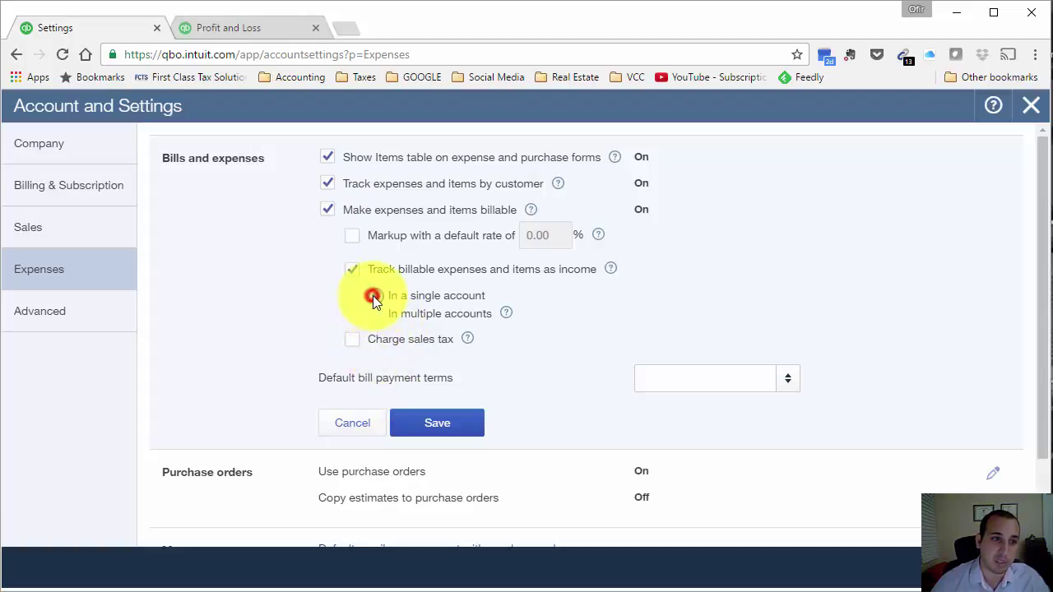
left_click(421, 424)
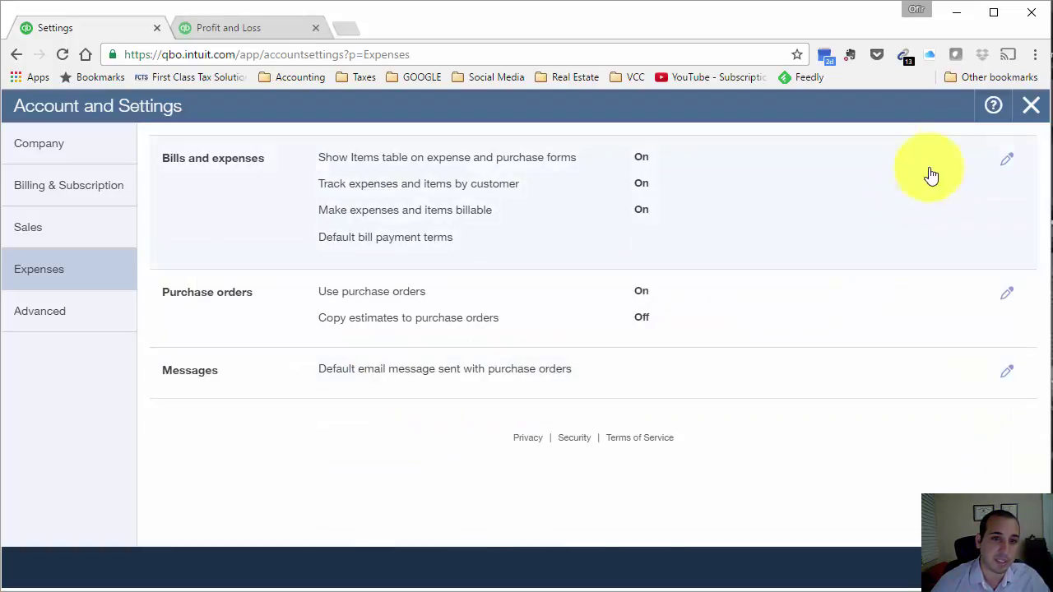
left_click(1032, 104)
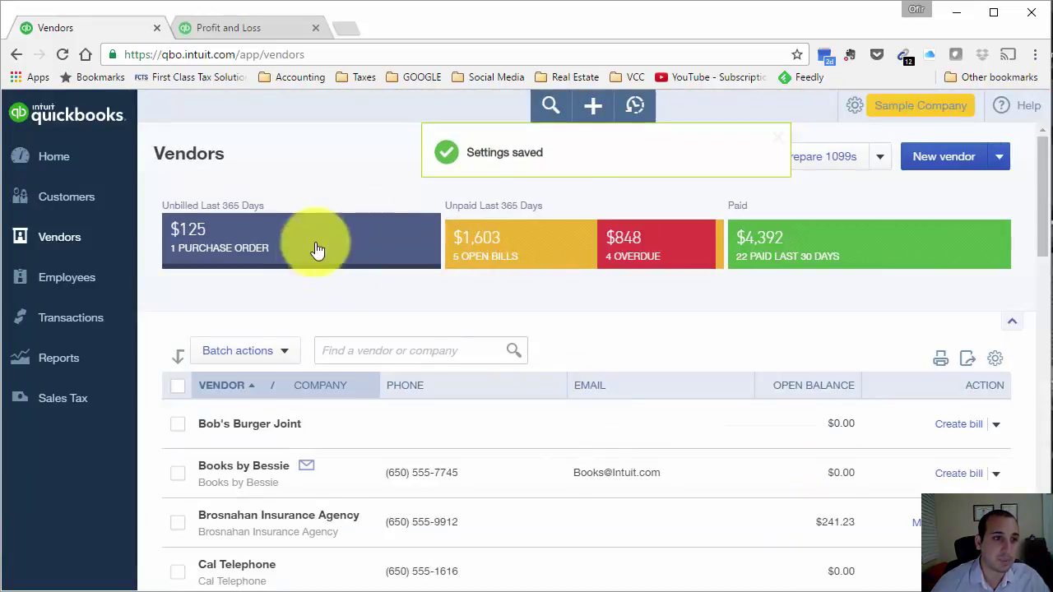
Discard the accidentally opened expense form and start a new Bill from the + New menu
left_click(597, 111)
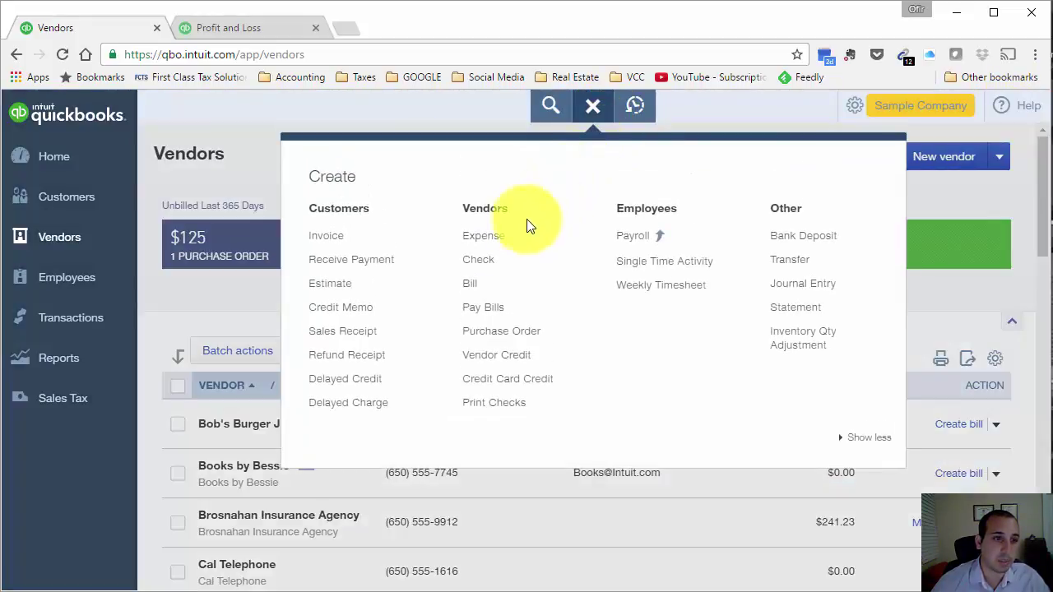
left_click(509, 236)
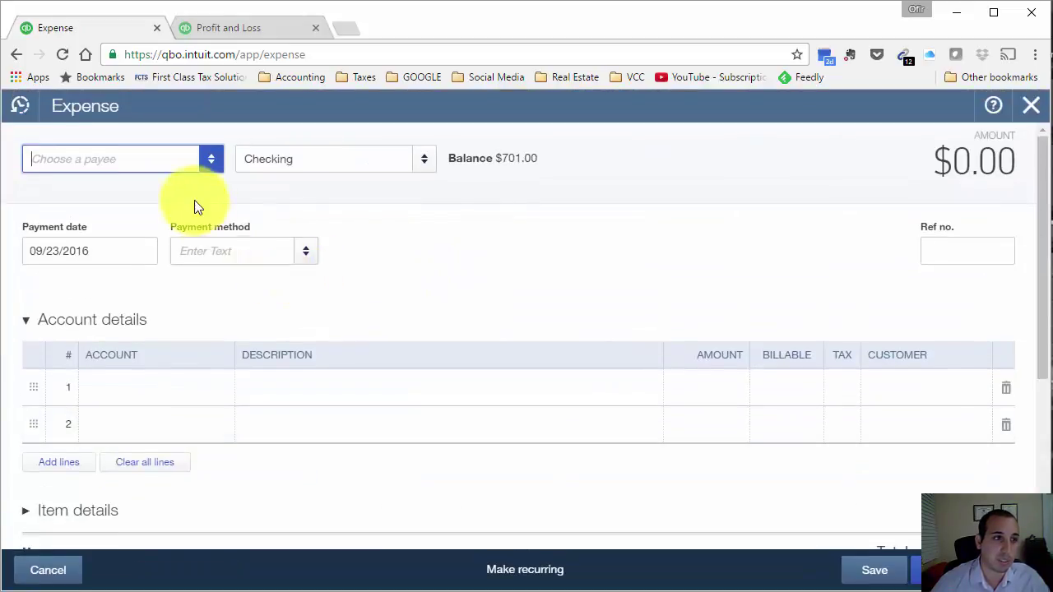
left_click(1029, 105)
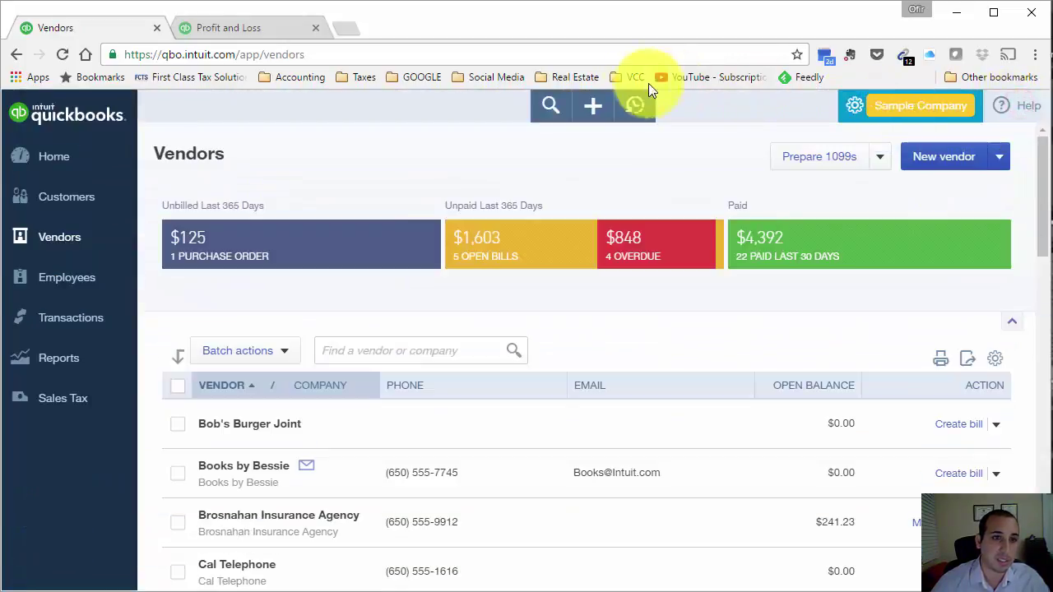
left_click(601, 109)
left_click(476, 280)
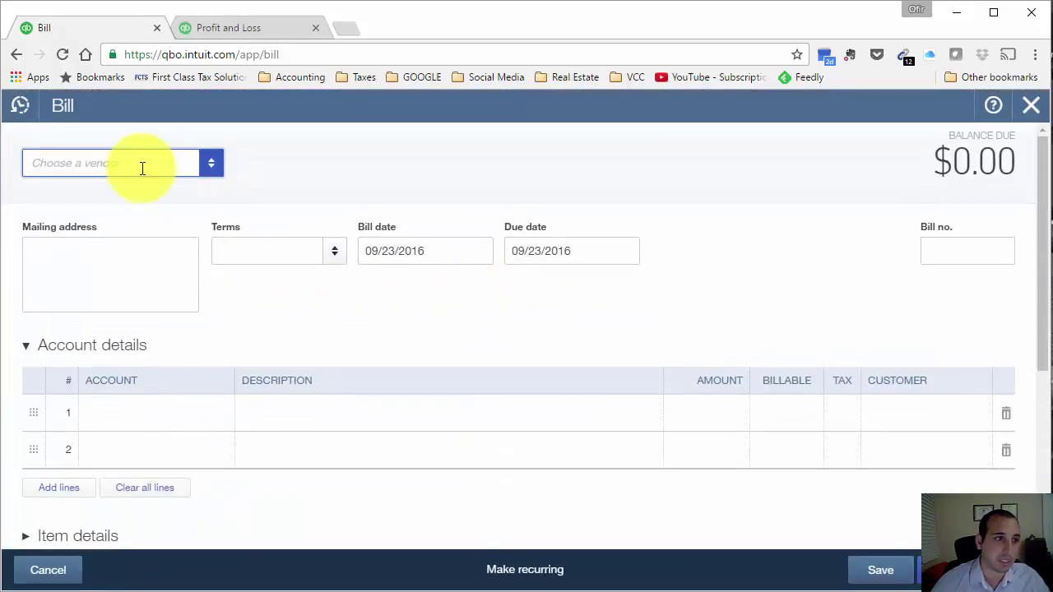
Fill the bill for Landscaping Contractor with a Disposal Fees line of 800, described 'Disposal Fees'
left_click(141, 166)
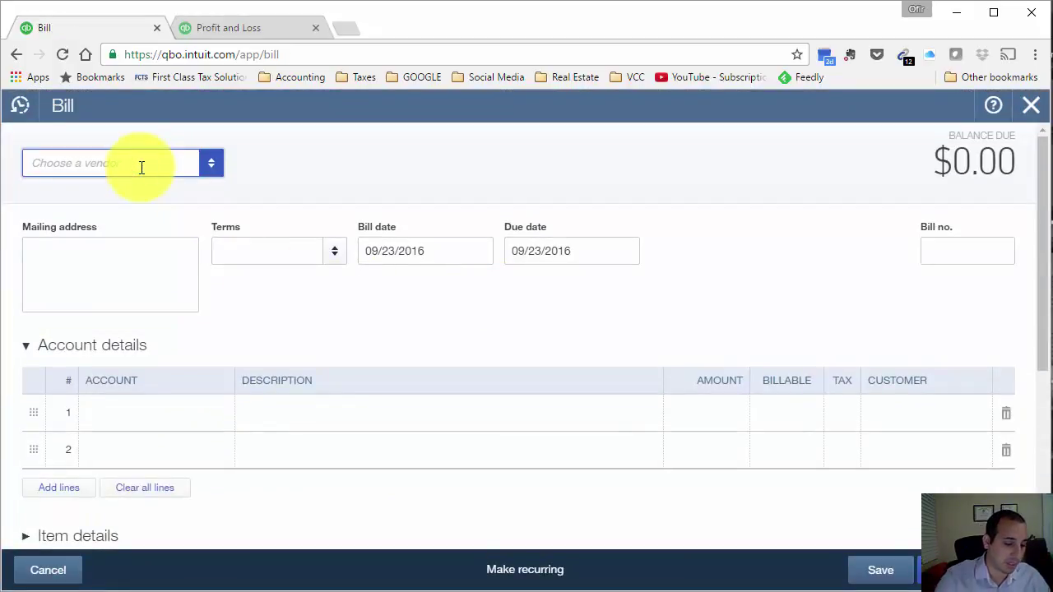
type("la")
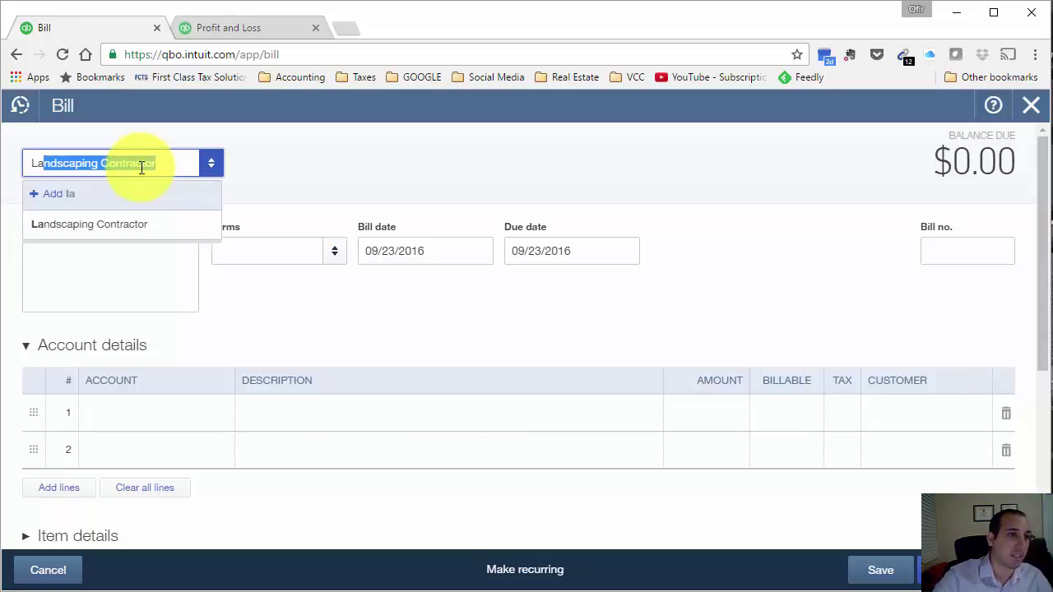
key("Tab")
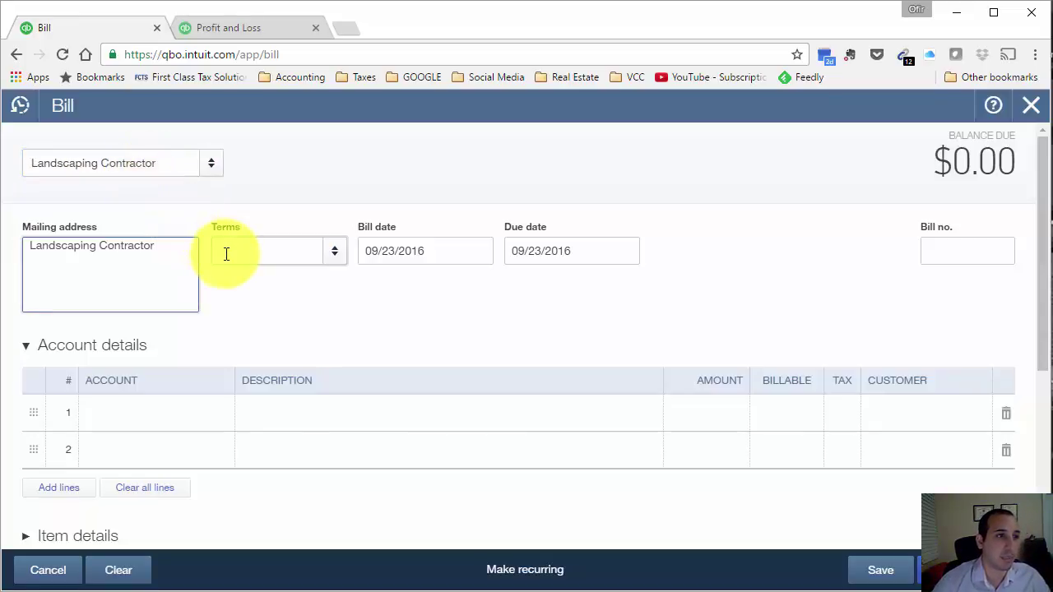
left_click(181, 414)
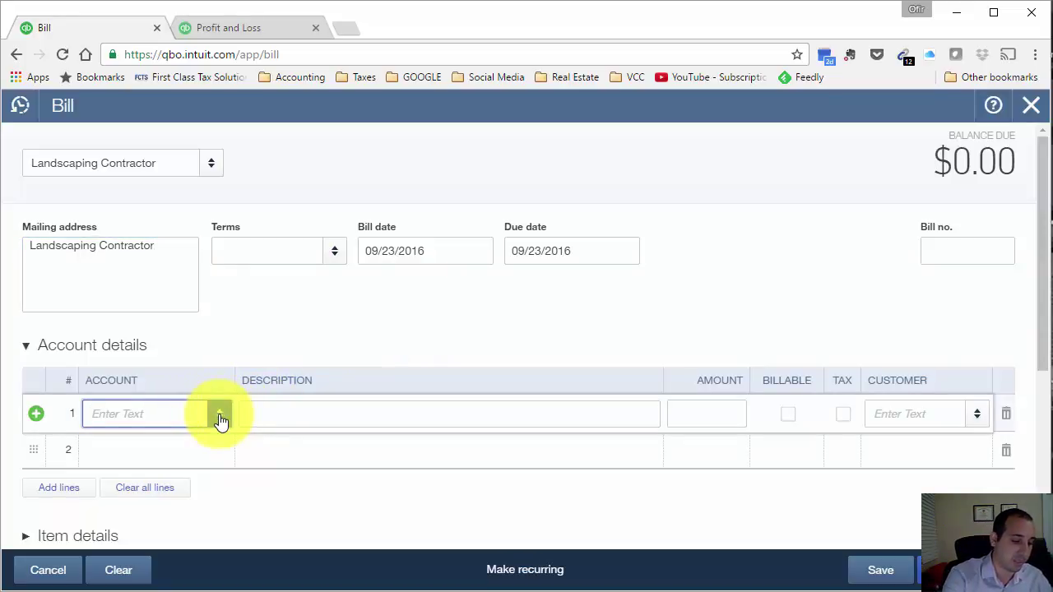
type("dis")
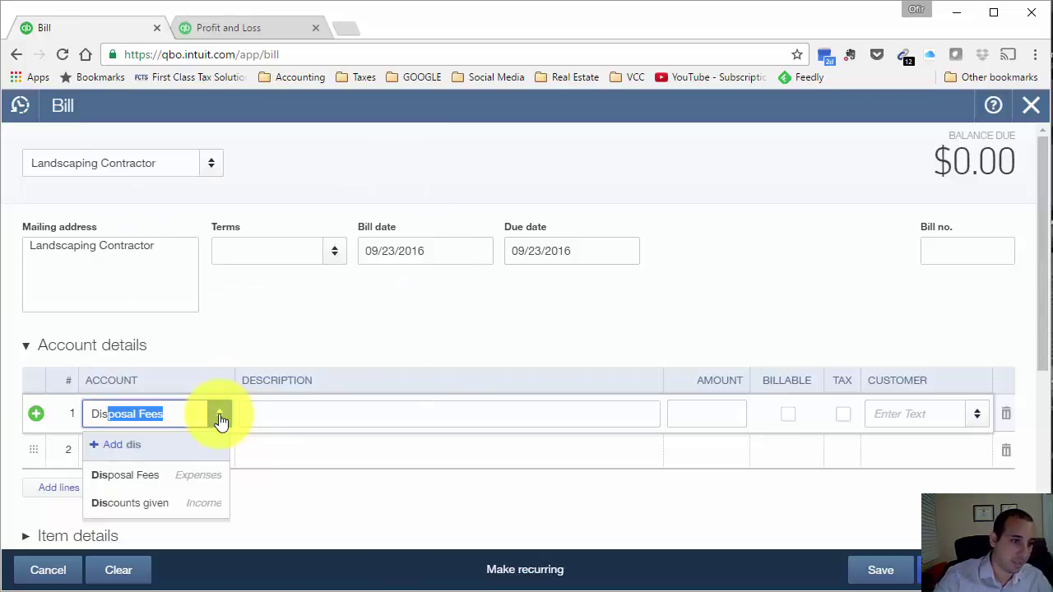
key("Tab")
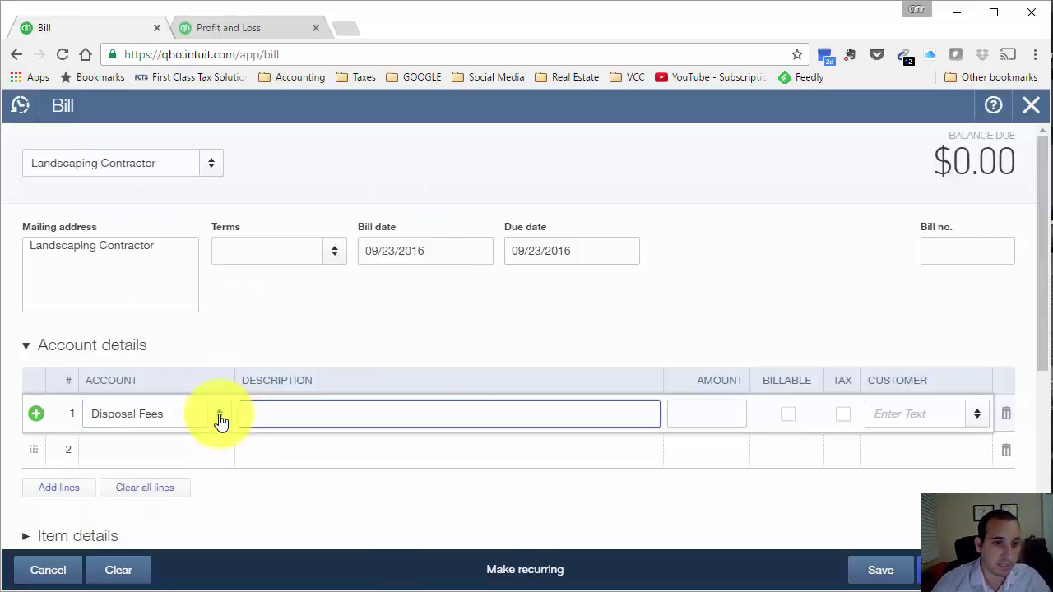
key("Tab")
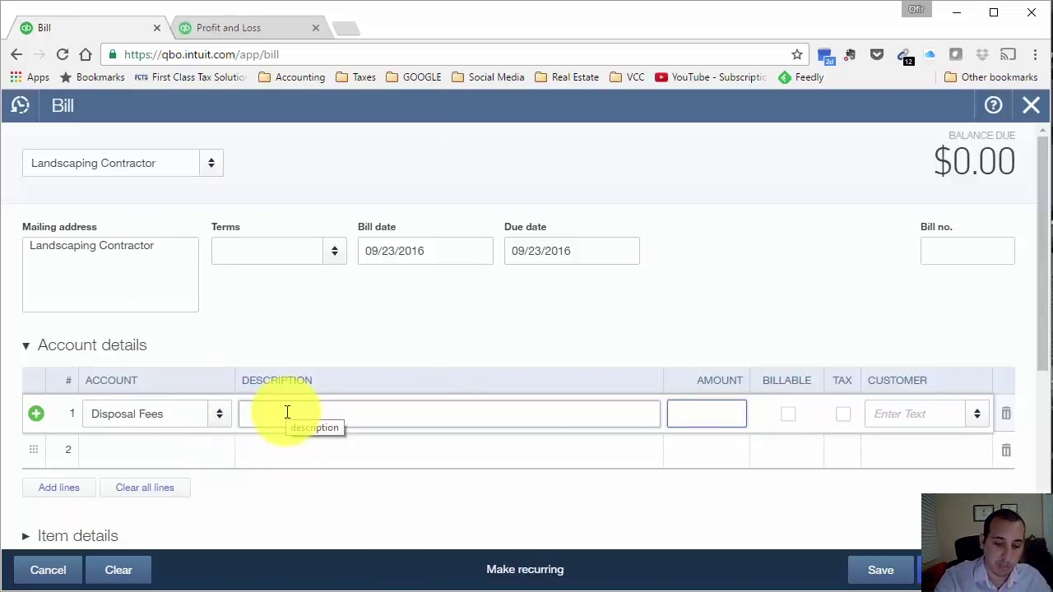
type("800")
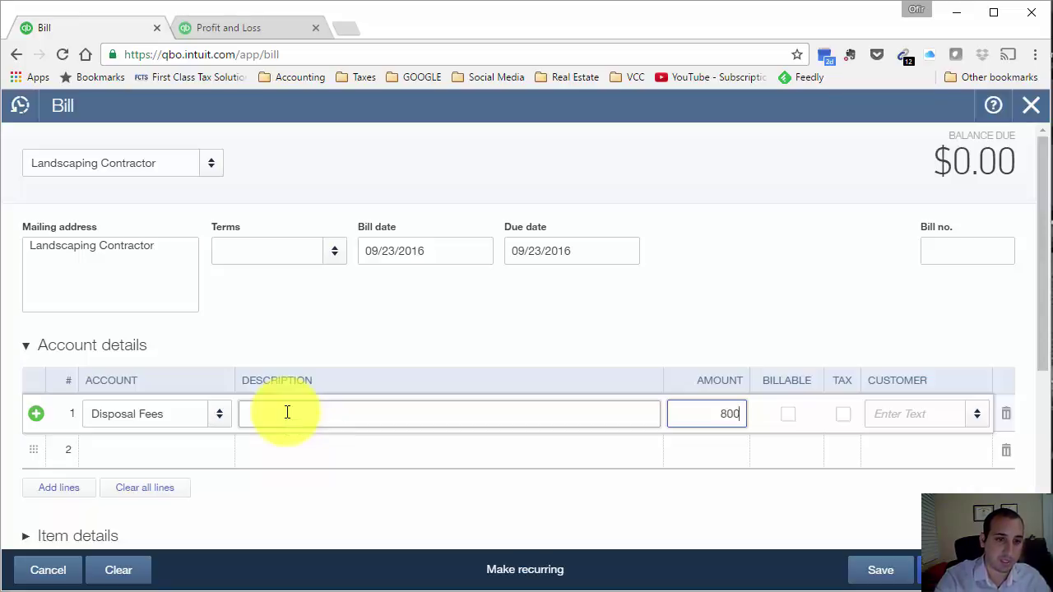
key("Tab")
left_click(287, 412)
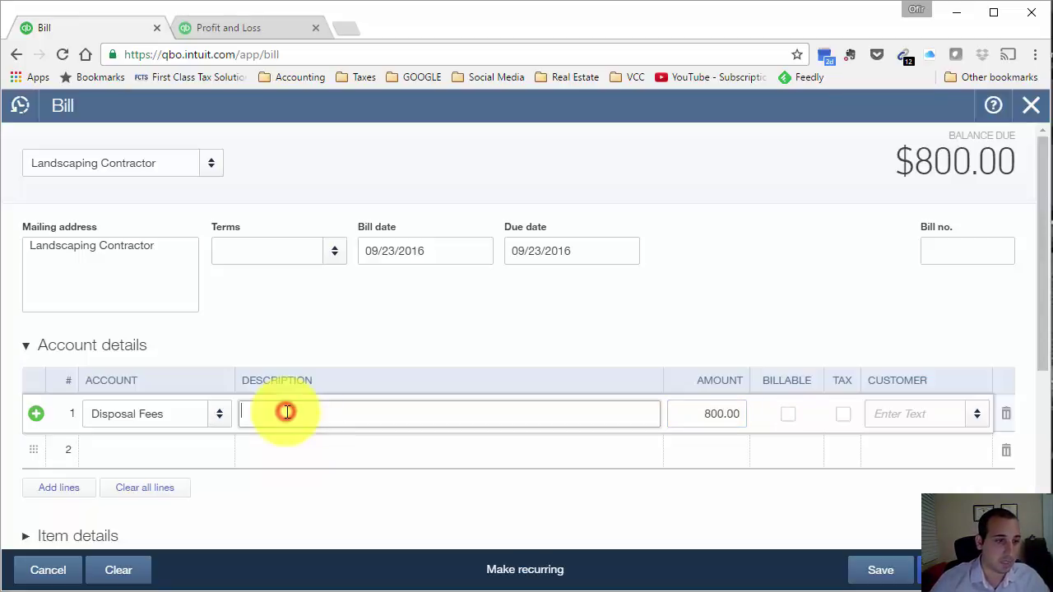
type("Disposal")
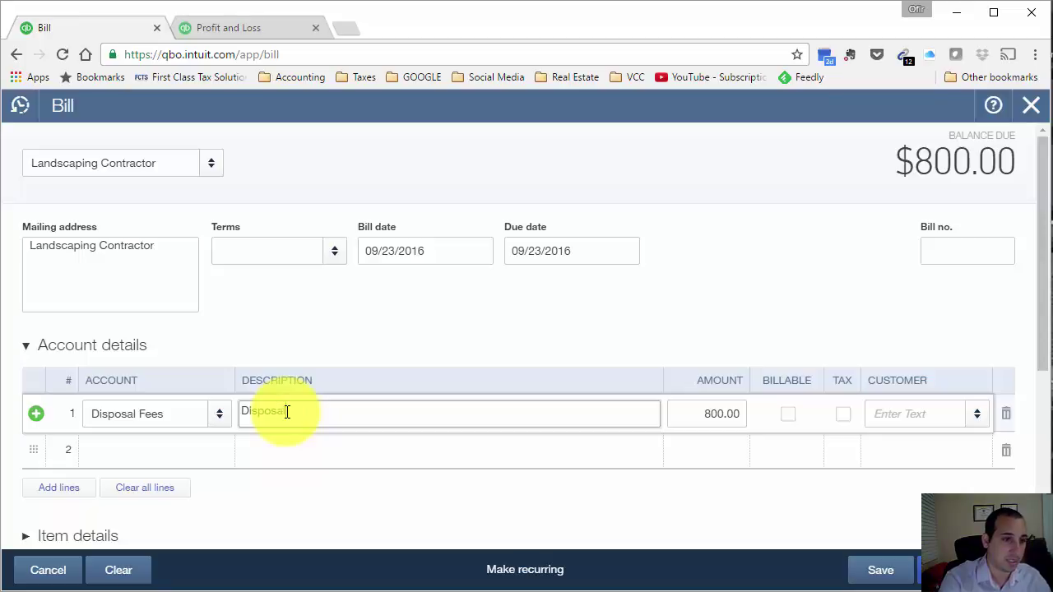
type(" Fees")
key("Tab")
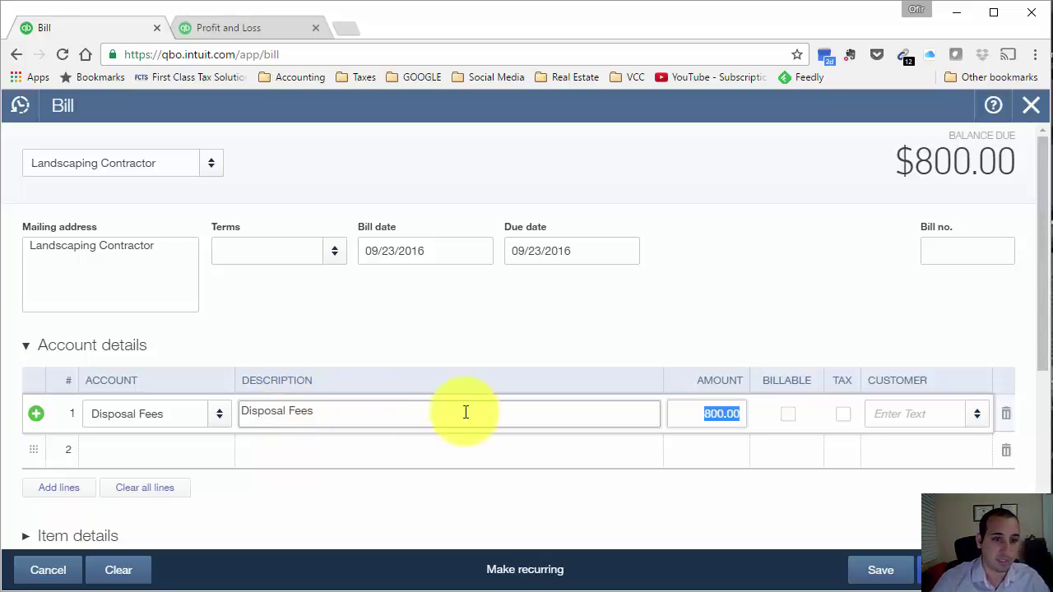
Mark the line billable to Amy's Bird Sanctuary and save and close the bill
left_click(789, 415)
left_click(976, 419)
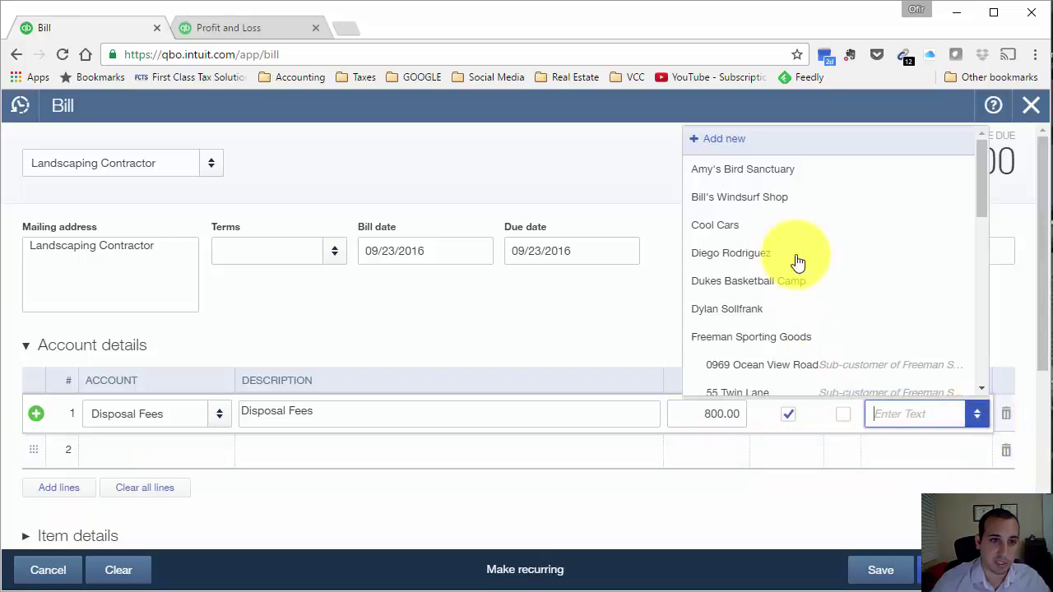
left_click(752, 172)
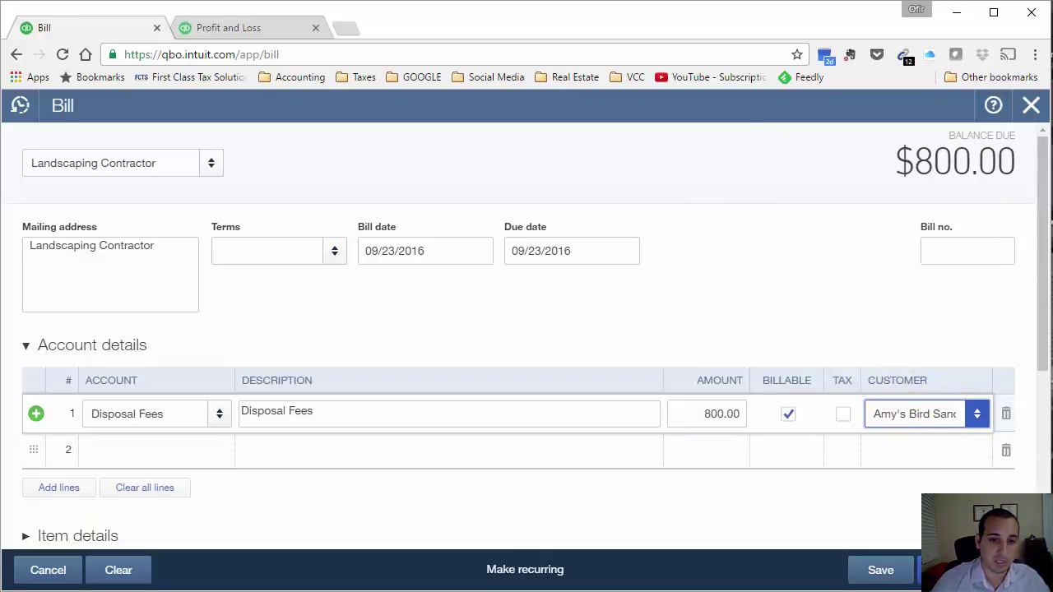
left_click(946, 570)
left_click(905, 541)
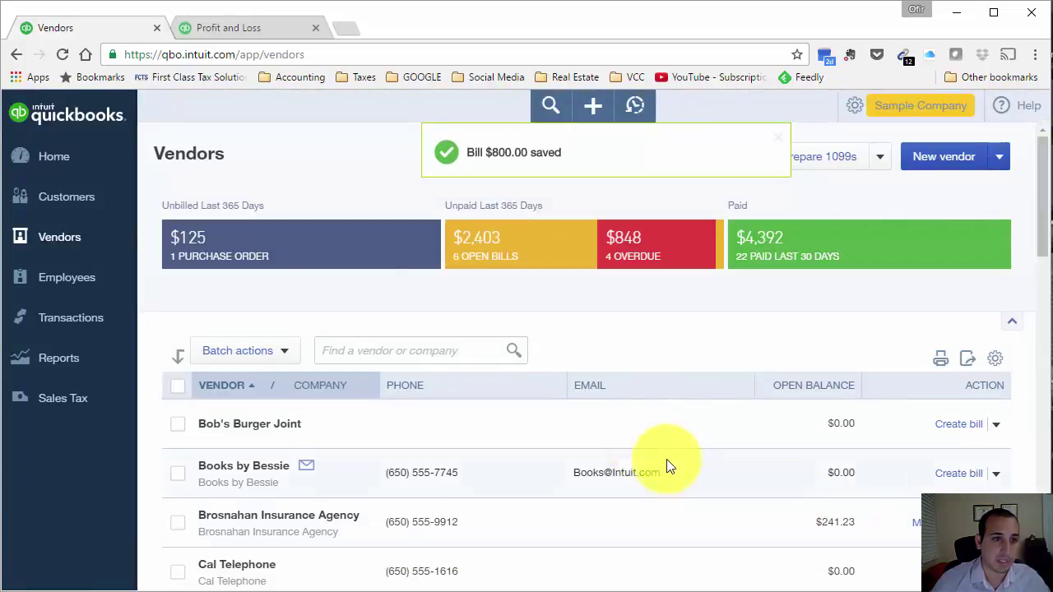
Reload the Profit and Loss report and start a new invoice from the Vendors page
left_click(251, 27)
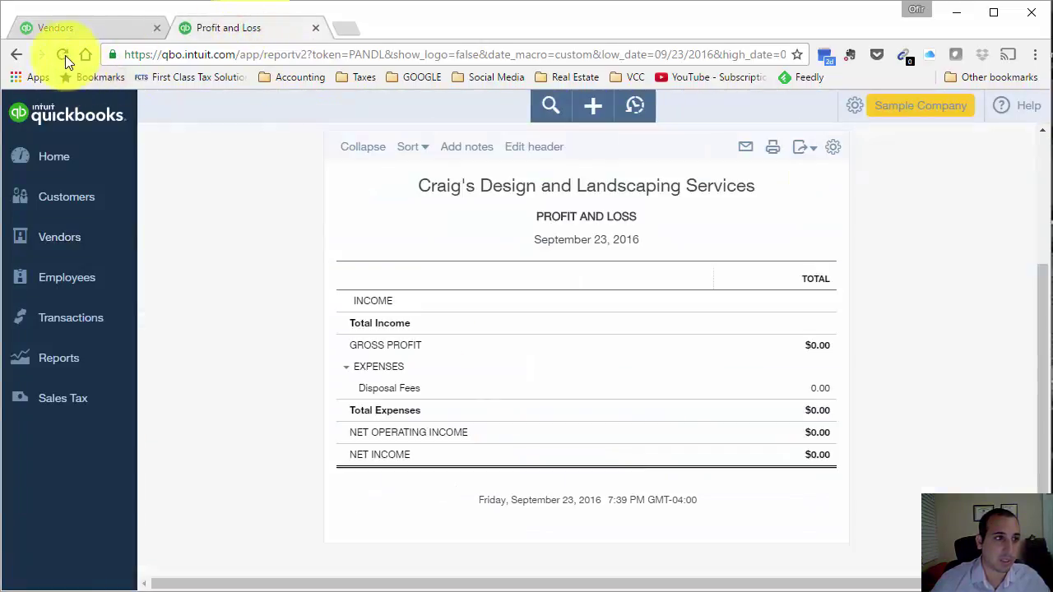
left_click(65, 55)
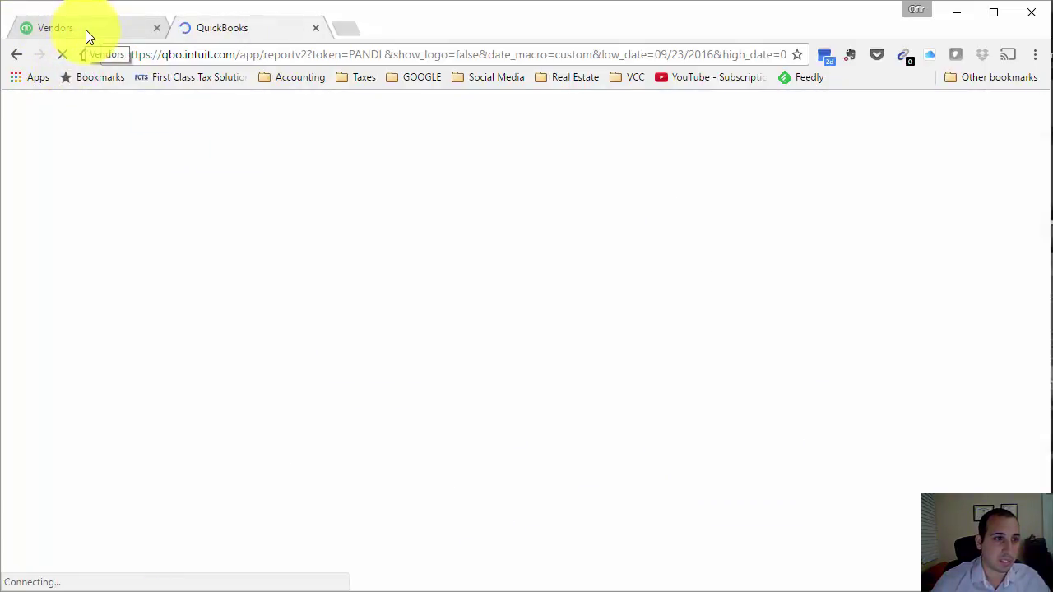
left_click(86, 29)
left_click(596, 106)
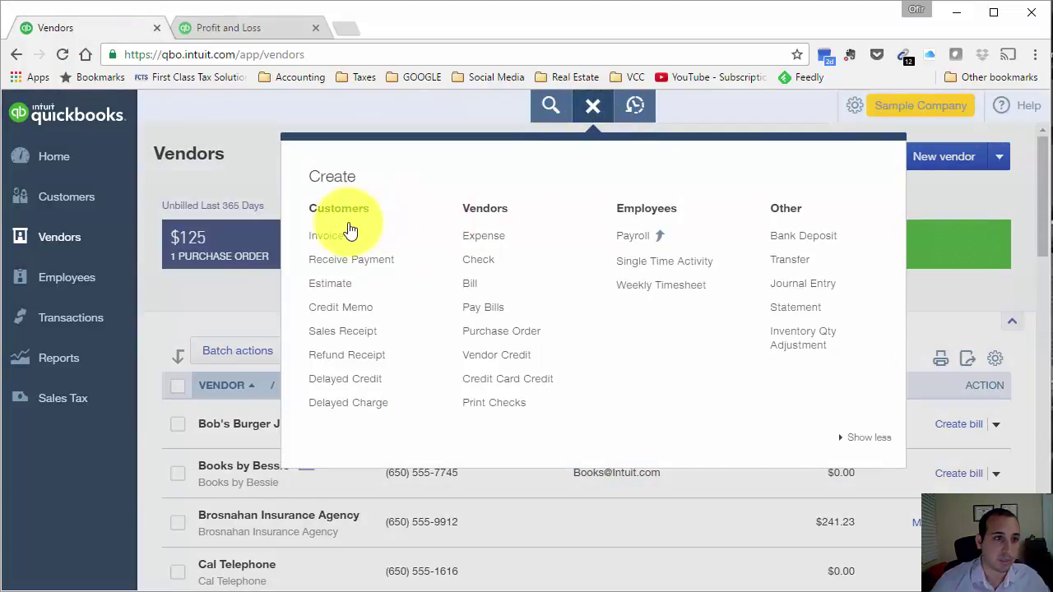
left_click(336, 234)
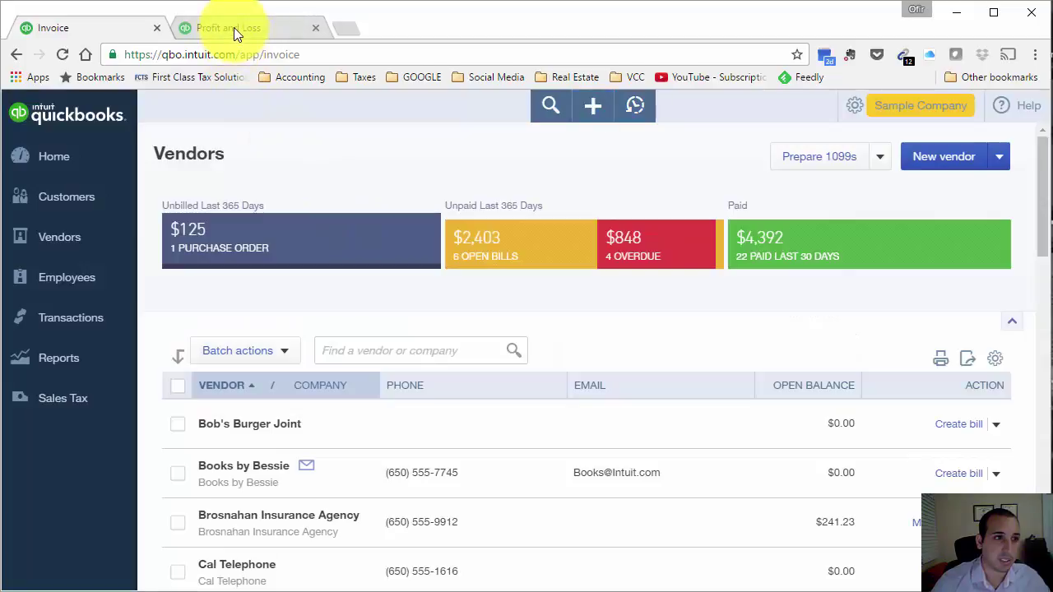
Check the P&L showing $800 Disposal Fees and net income -$800, then return to the invoice
left_click(234, 28)
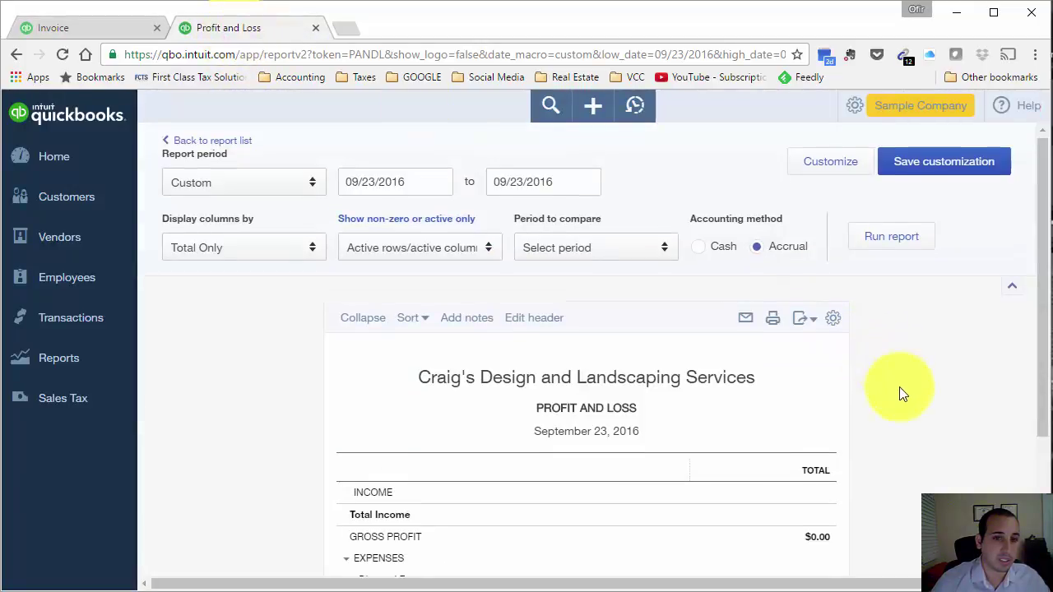
scroll(903, 393, "down", 2)
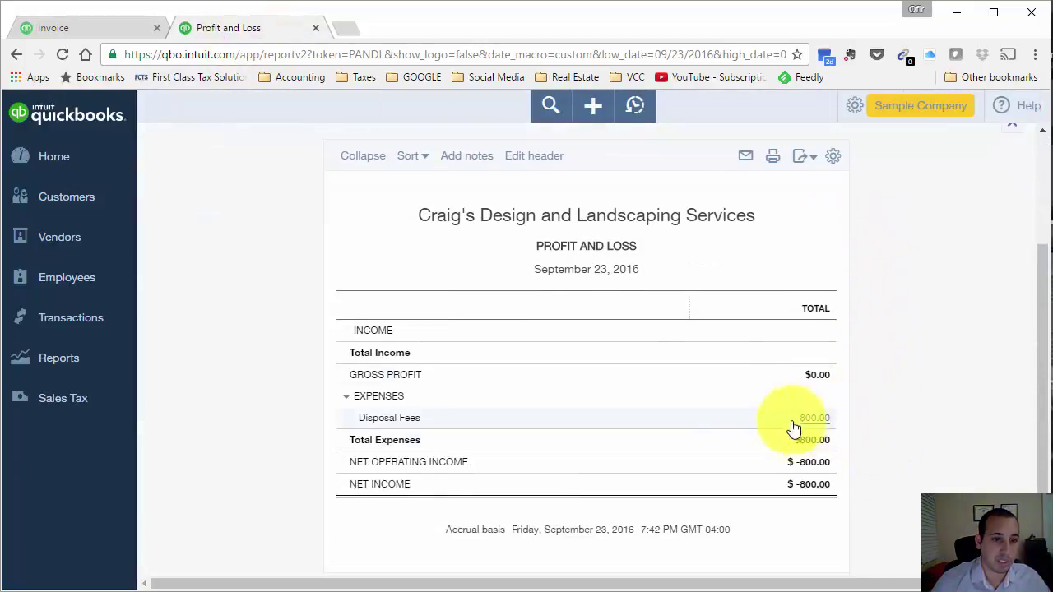
left_click(59, 31)
Invoice Amy's Bird Sanctuary for the added $800 Disposal Fees billable expense and save and close
left_click(182, 151)
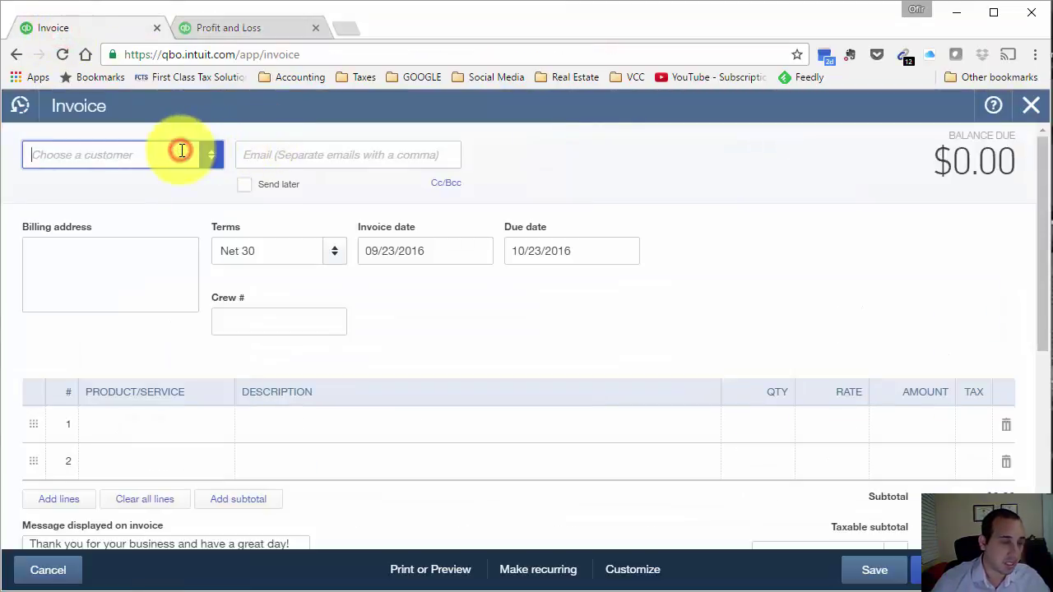
type("am")
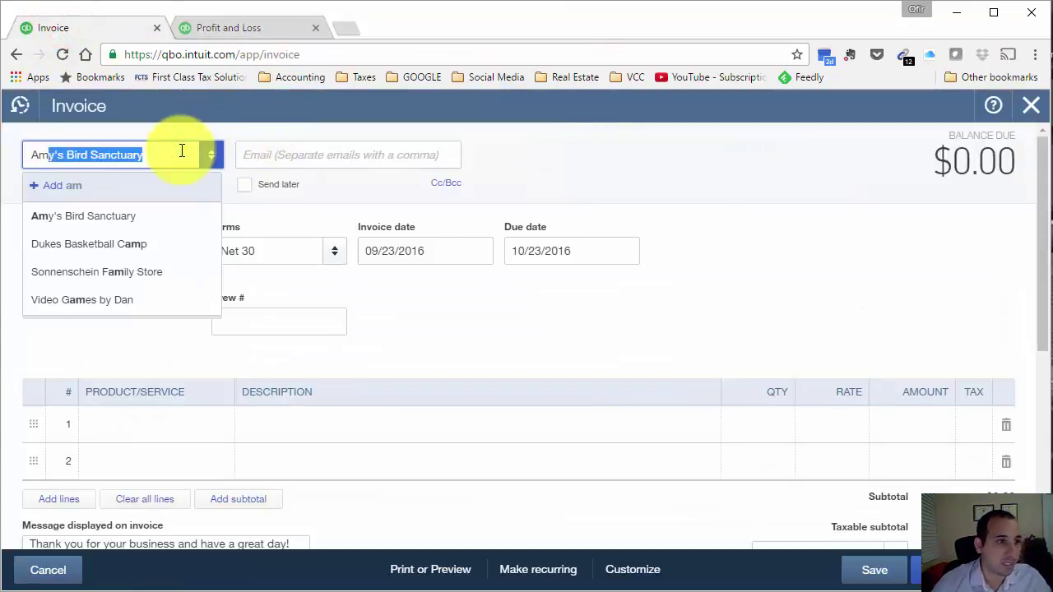
key("Tab")
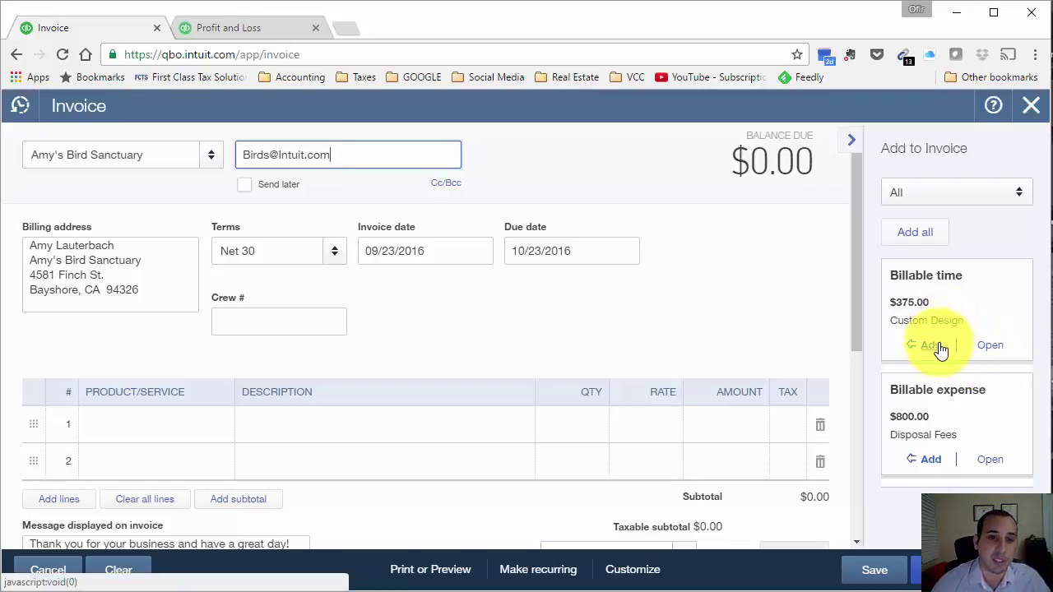
left_click(931, 460)
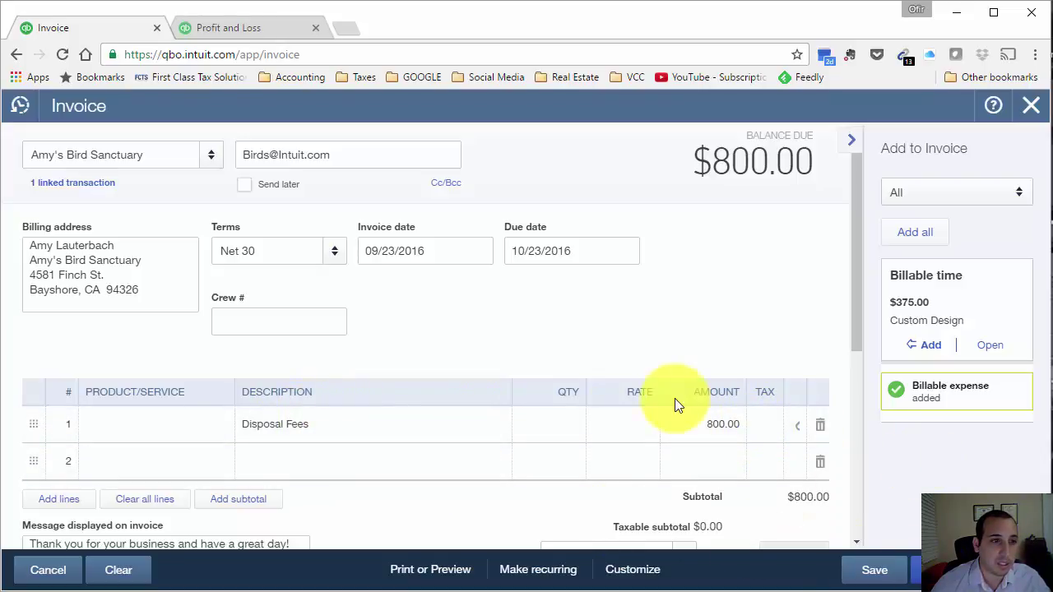
key("ctrl+alt+d")
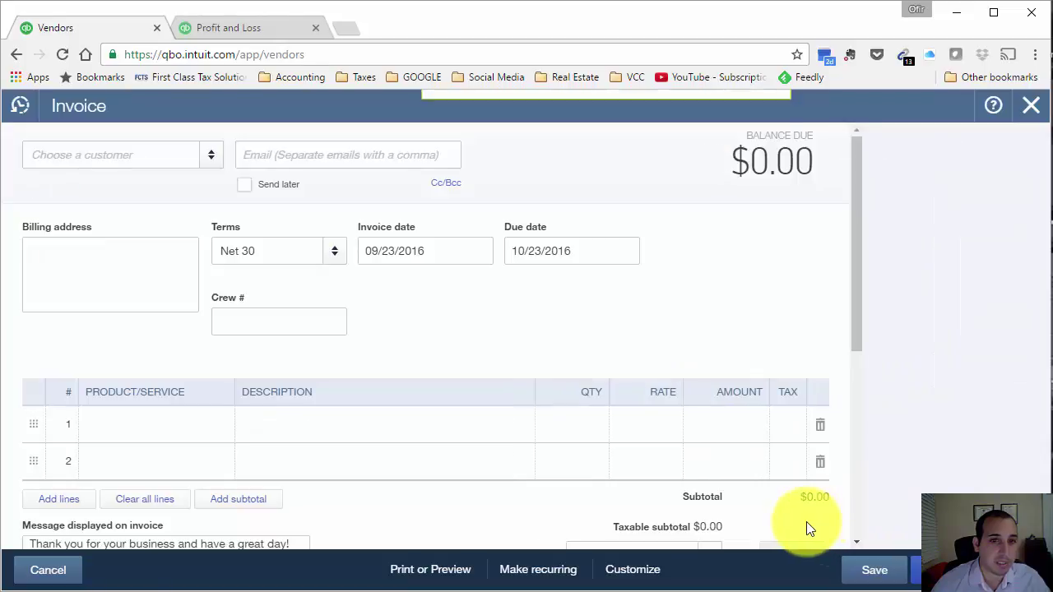
Reload the Profit and Loss to see Billable Expense Income 800.00 offsetting Disposal Fees 800.00
left_click(284, 30)
left_click(67, 52)
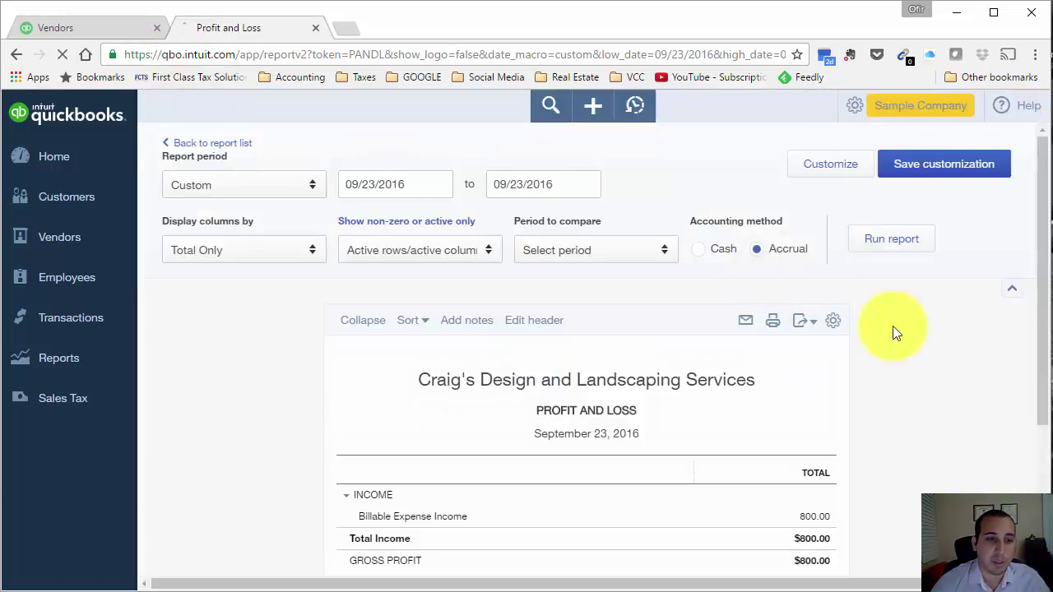
scroll(1035, 385, "down", 1)
scroll(1034, 388, "down", 2)
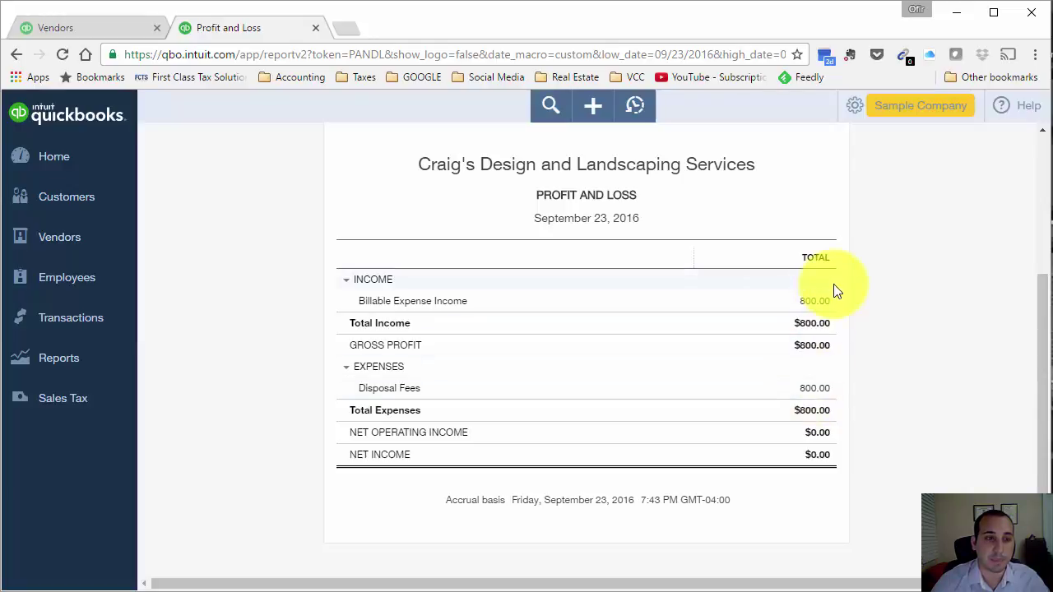
Change Bills and expenses settings to track billable expense income in multiple accounts and save
left_click(928, 109)
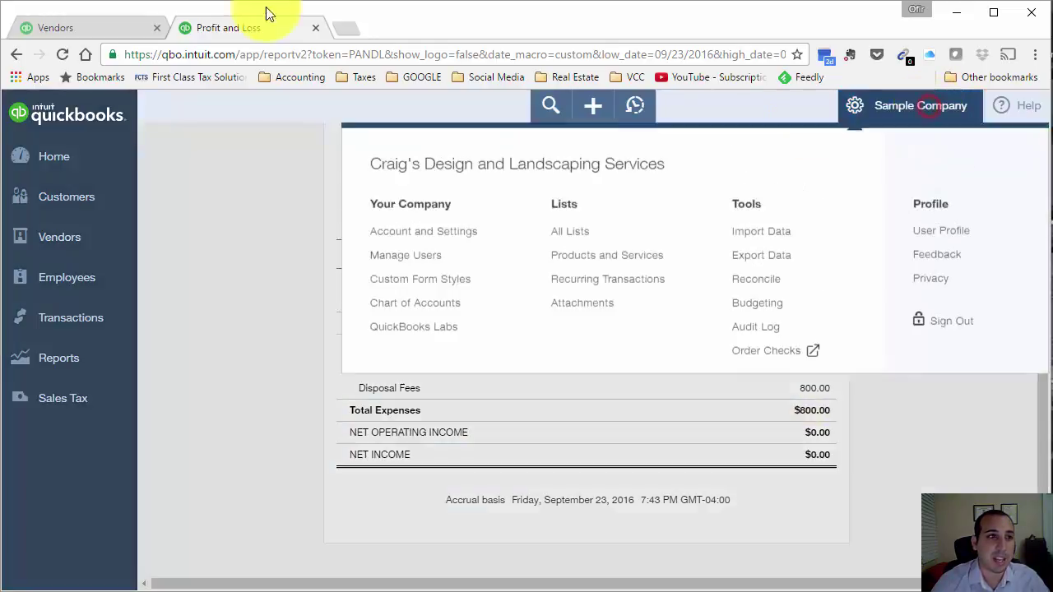
left_click(68, 37)
left_click(855, 107)
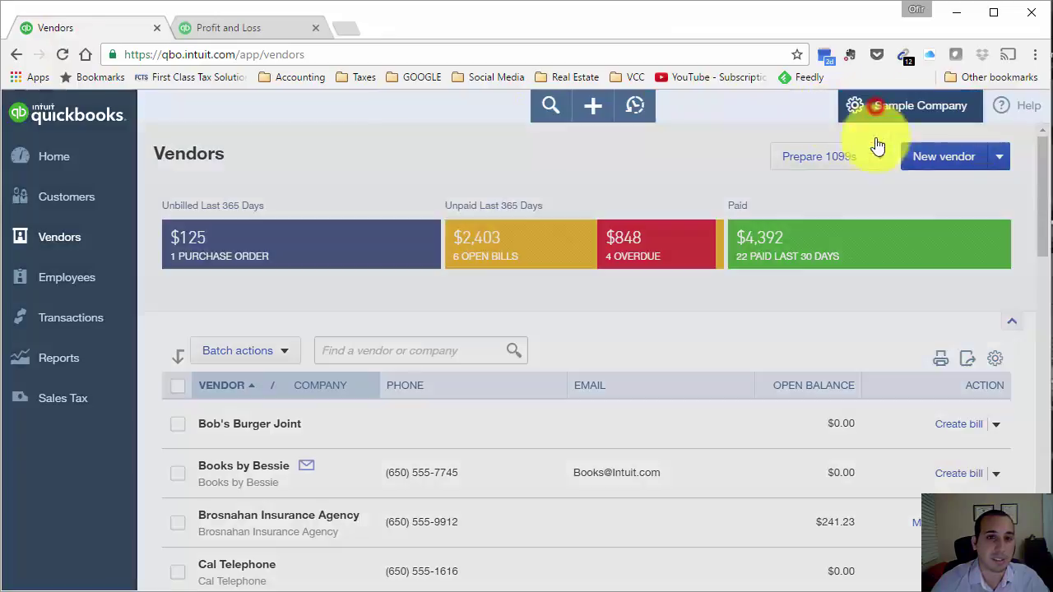
left_click(440, 244)
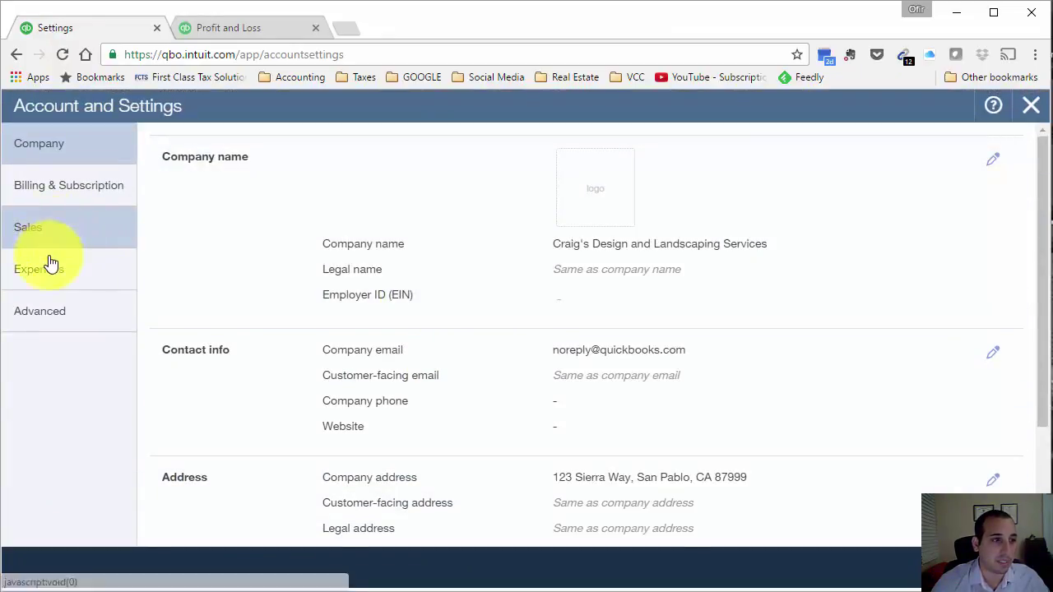
left_click(45, 270)
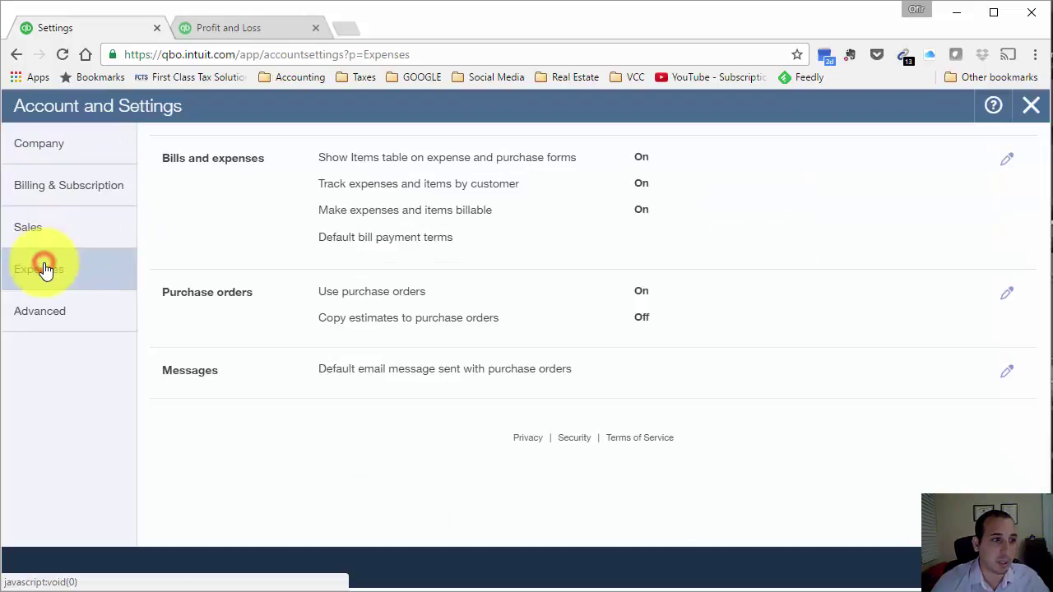
left_click(471, 235)
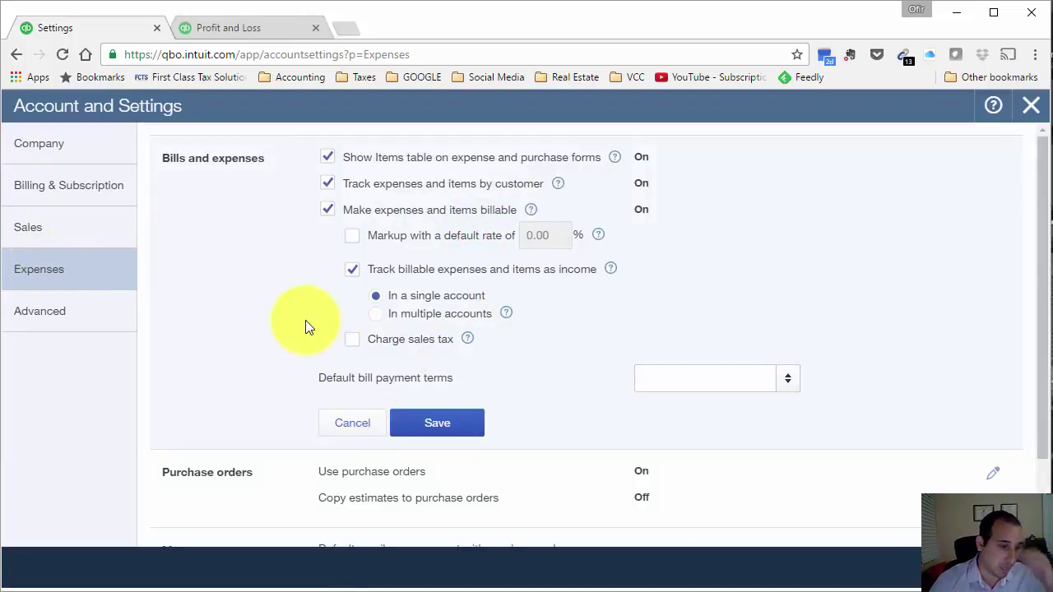
left_click(374, 314)
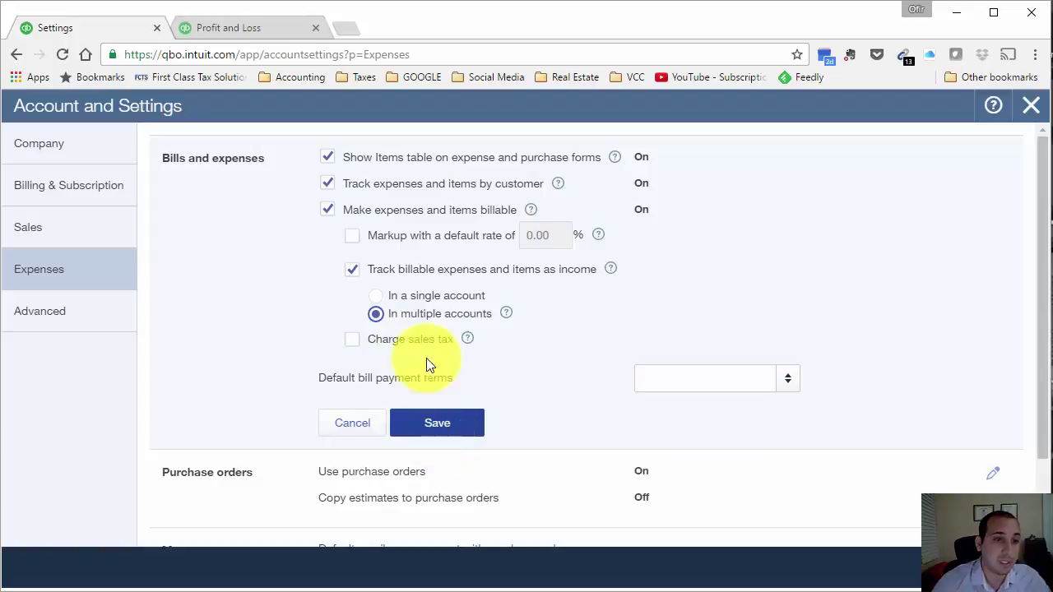
left_click(421, 425)
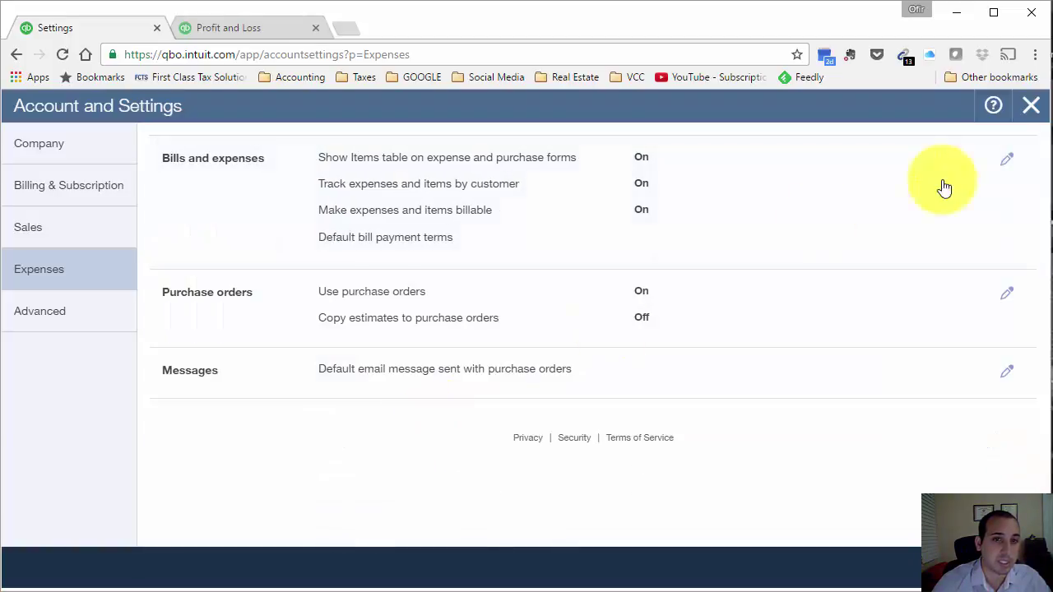
left_click(1030, 107)
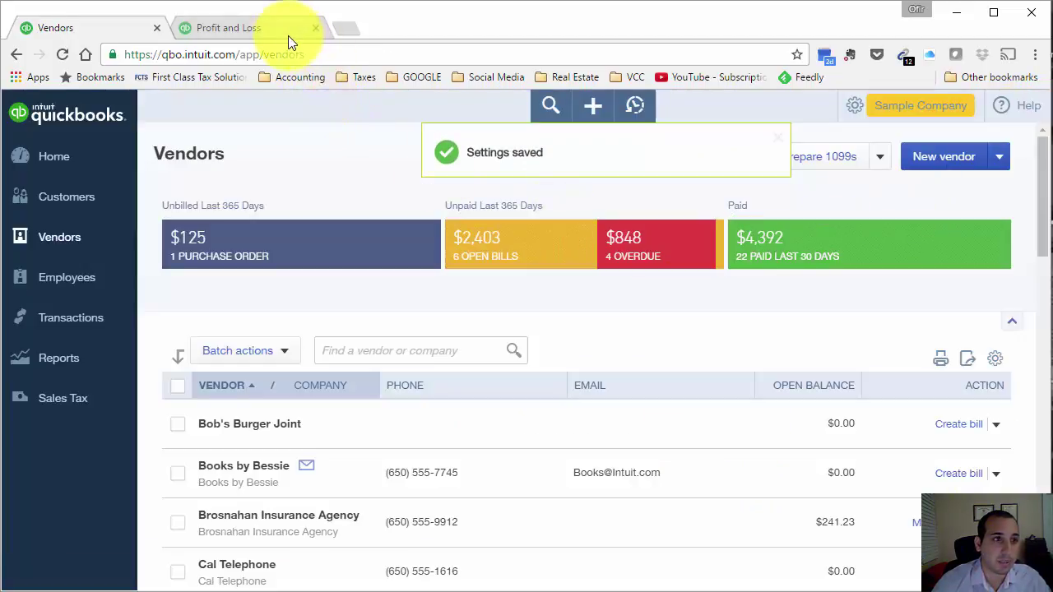
In the Chart of Accounts, find Disposal Fees and choose Edit from its Run report menu
left_click(873, 107)
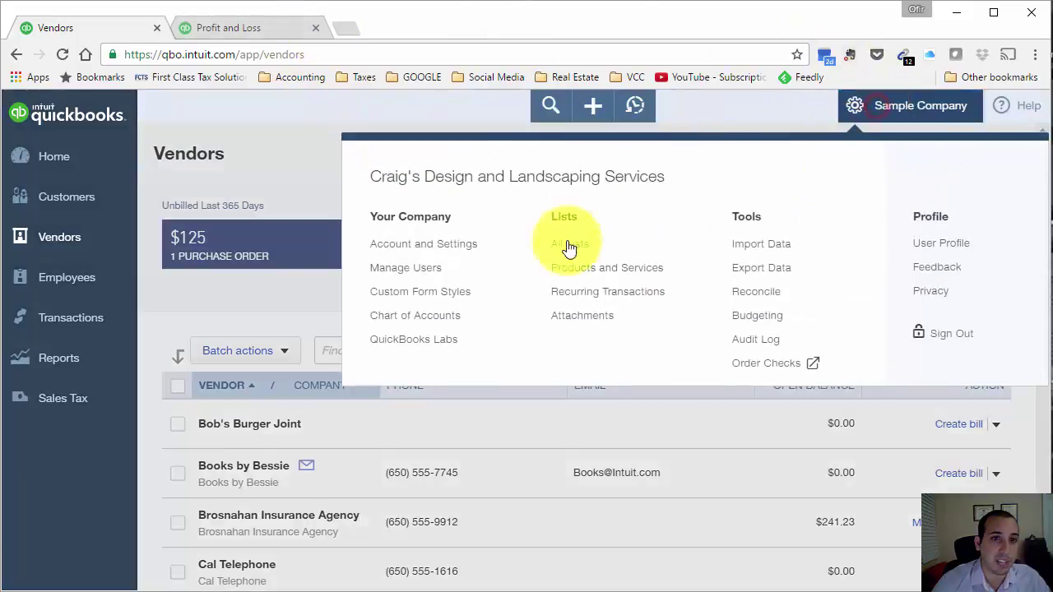
left_click(407, 321)
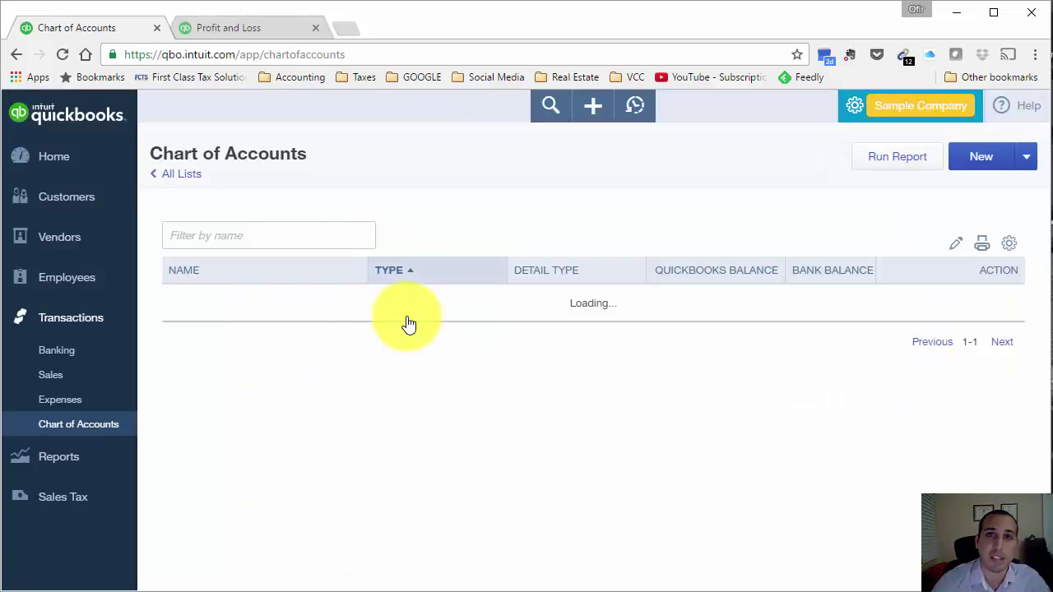
scroll(782, 433, "down", 4)
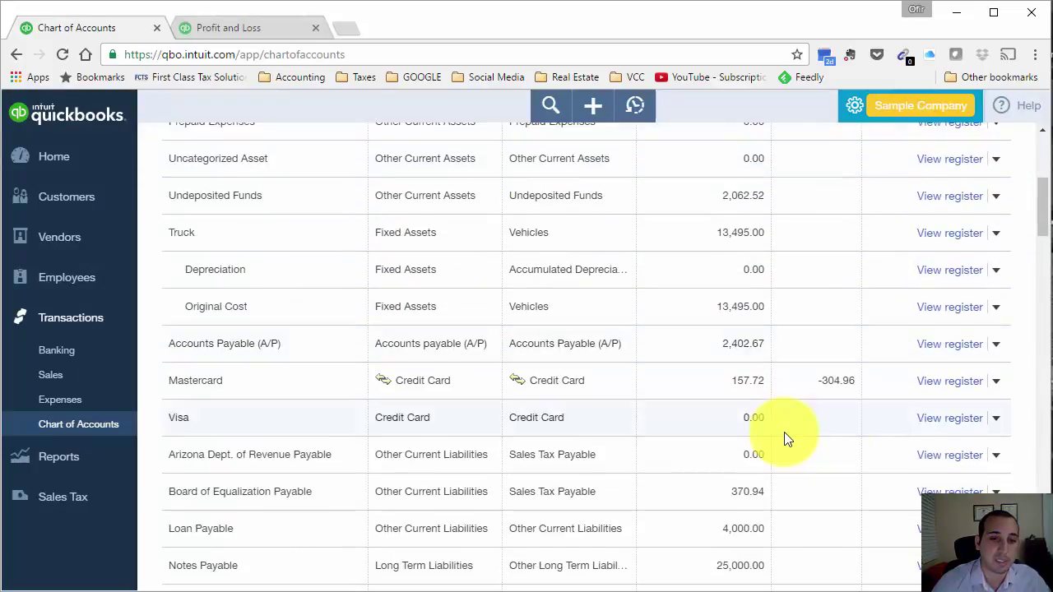
scroll(794, 433, "down", 6)
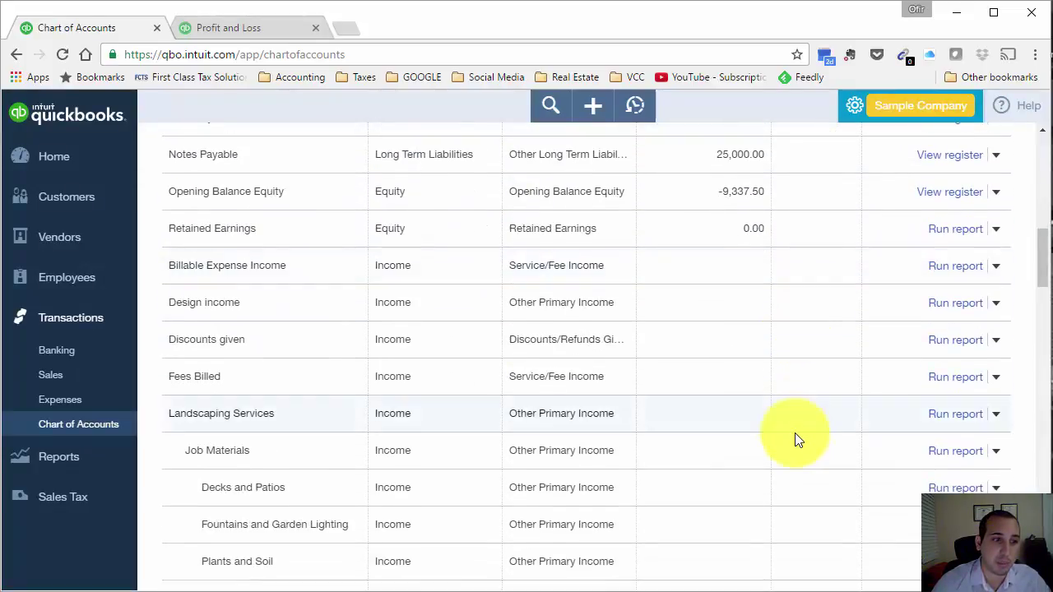
scroll(795, 435, "down", 4)
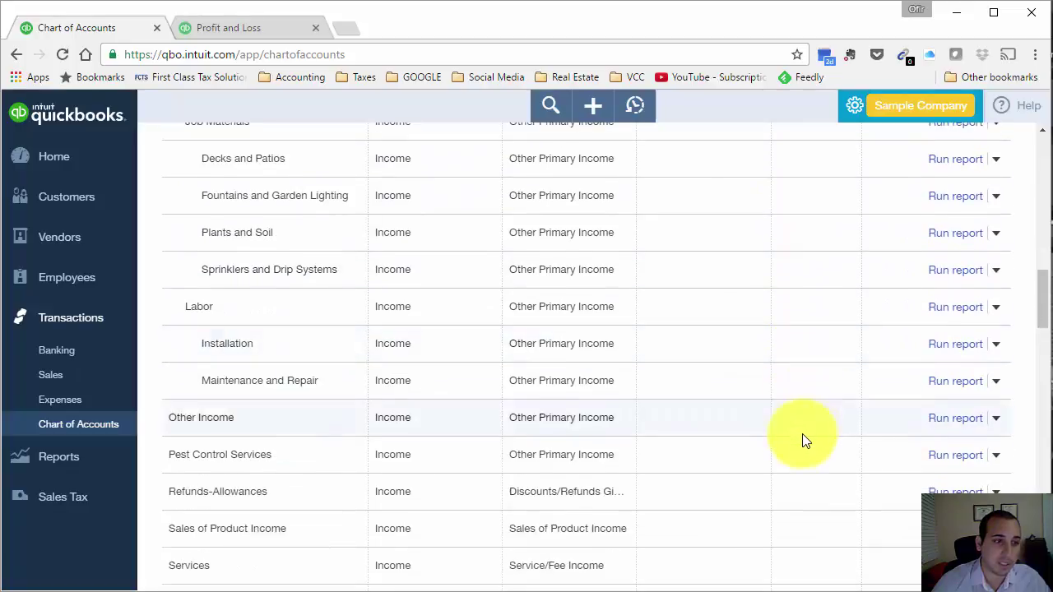
scroll(803, 434, "down", 6)
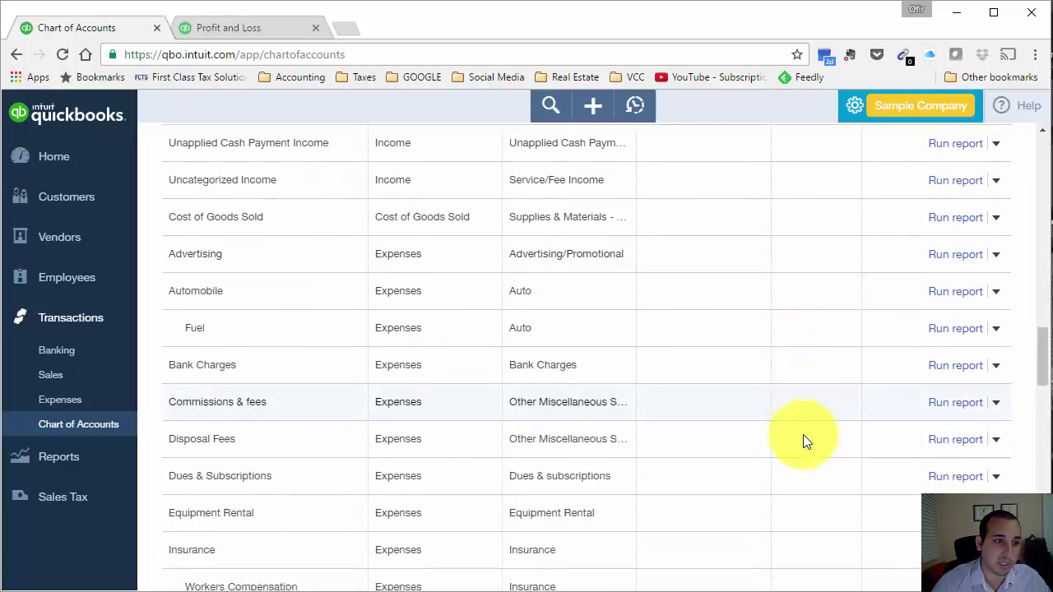
left_click(995, 323)
left_click(912, 349)
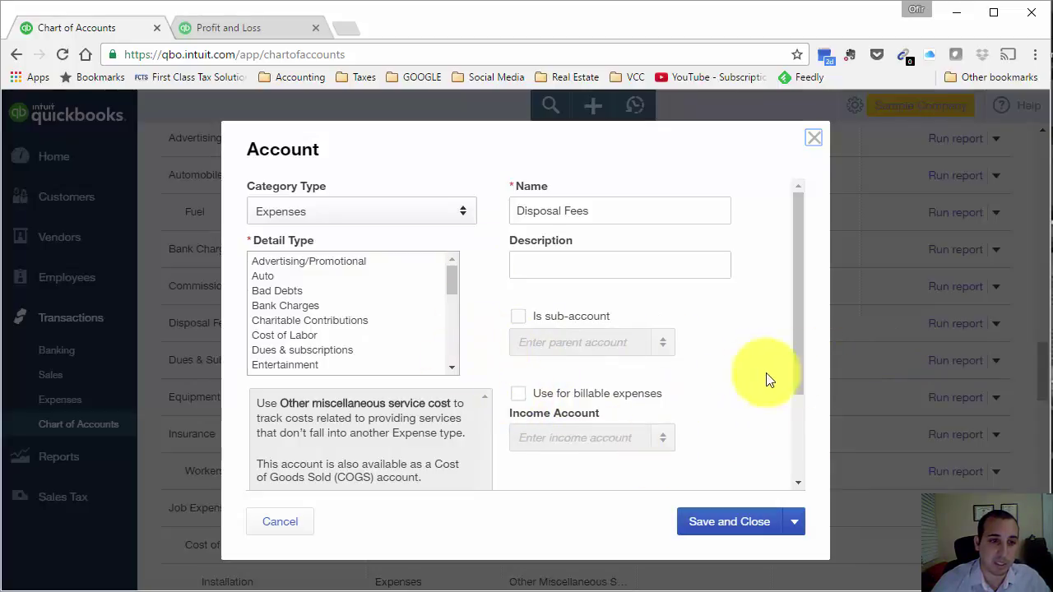
Mark Disposal Fees for billable expenses with Landscaping Services as its income account, and save
mouse_move(798, 378)
left_mouse_down()
mouse_move(796, 441)
mouse_move(793, 376)
left_mouse_up()
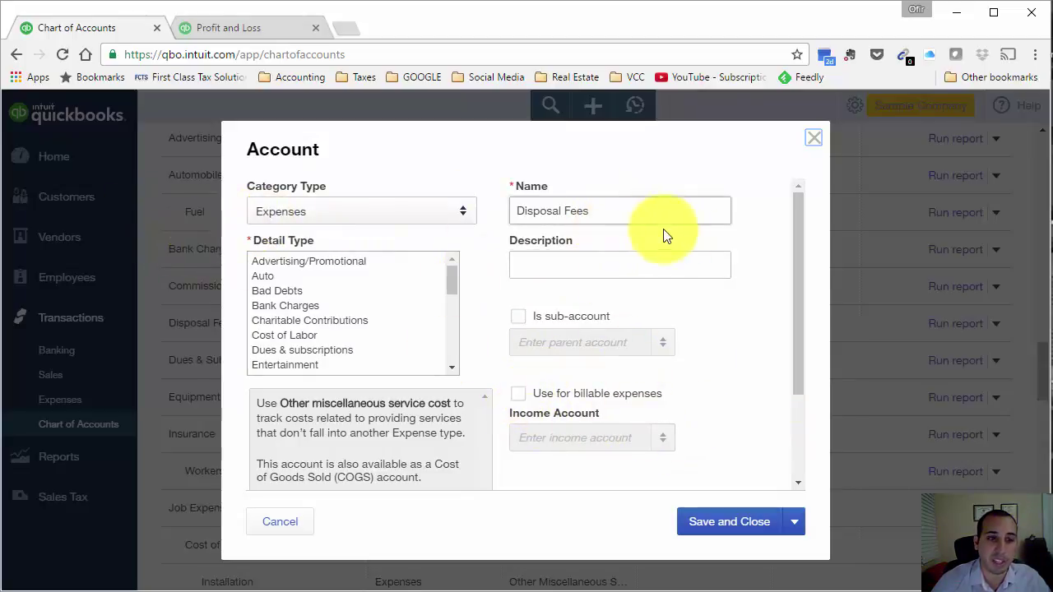
left_click(517, 396)
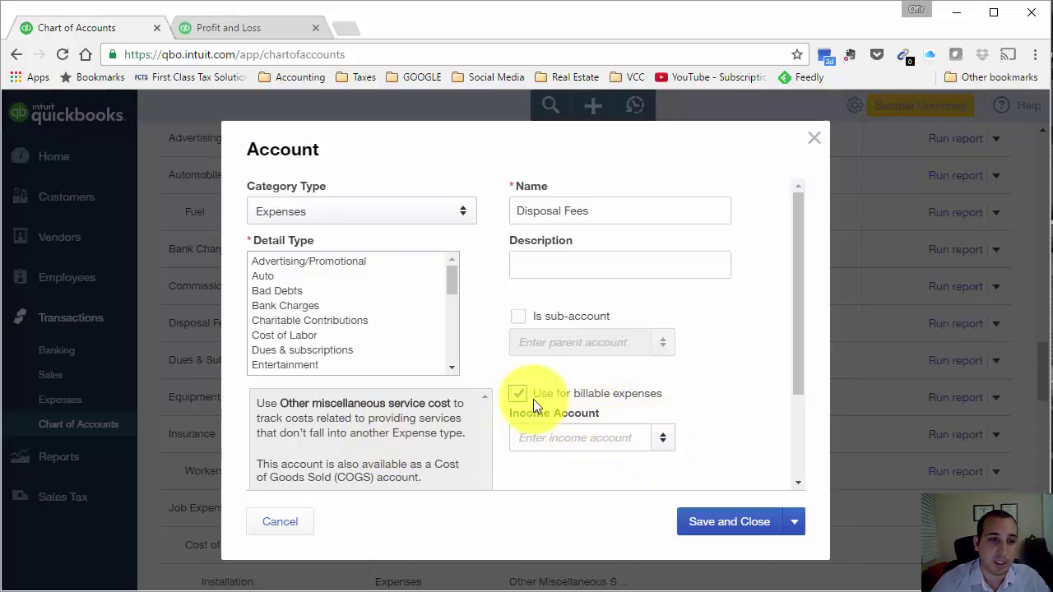
left_click(661, 438)
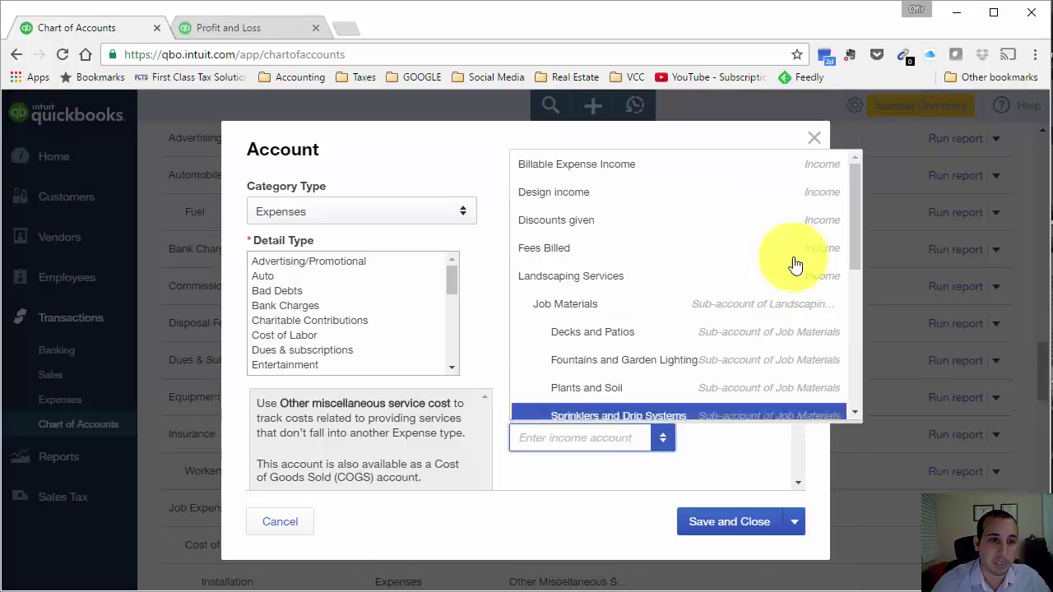
left_click_drag(848, 237, 860, 378)
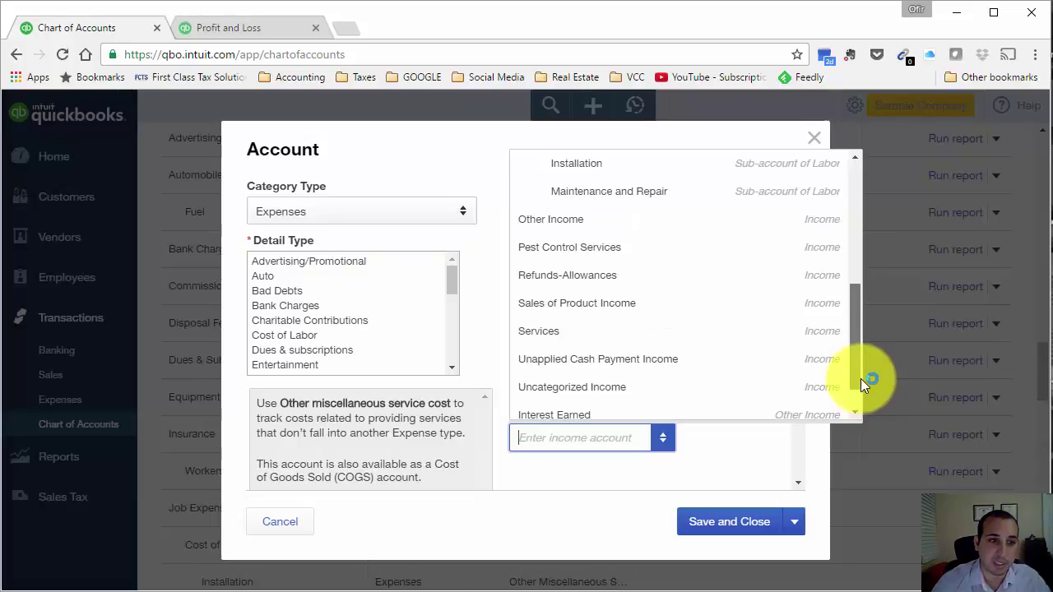
left_click_drag(860, 378, 889, 257)
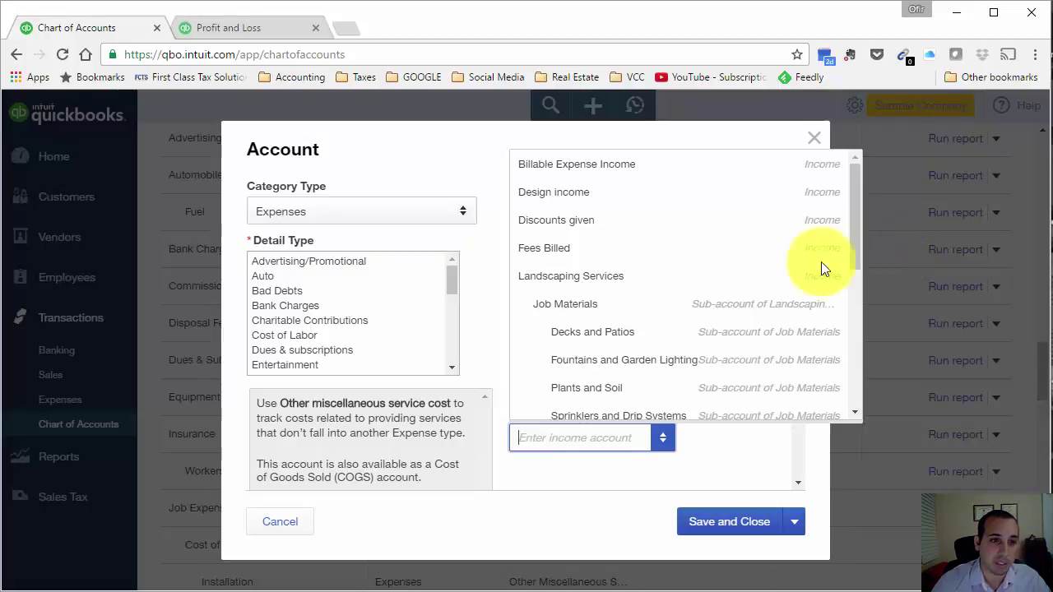
left_click(559, 279)
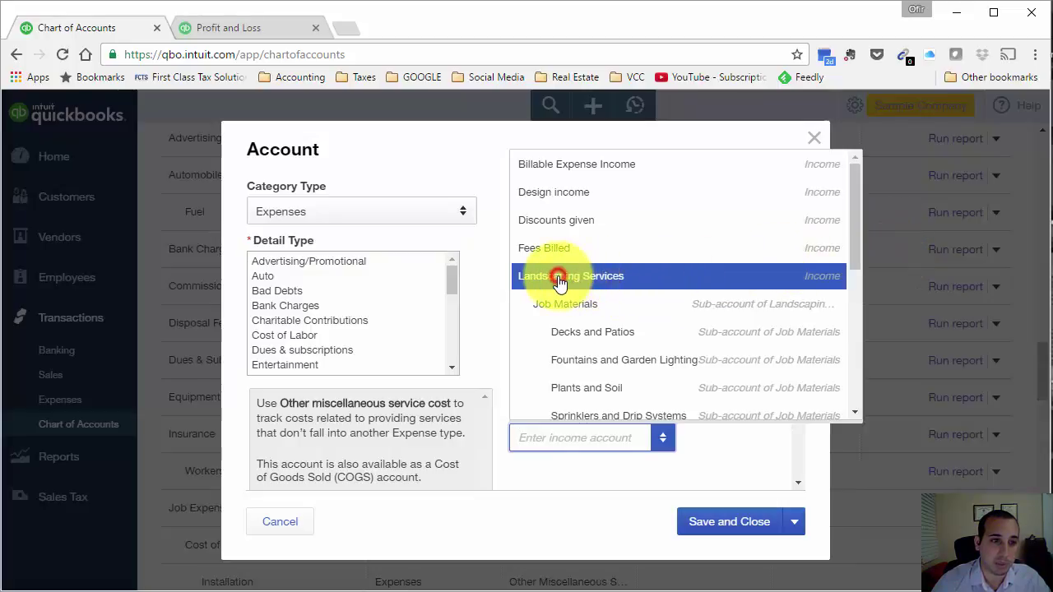
left_click(751, 523)
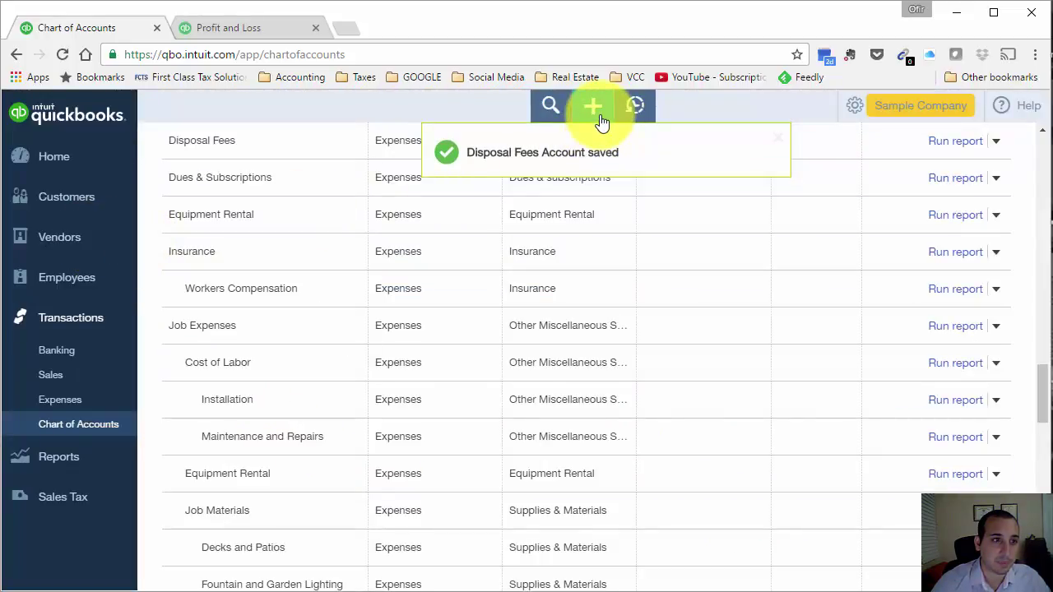
left_click(602, 121)
Start a new expense paid to Landscaping Contractor
left_click(485, 236)
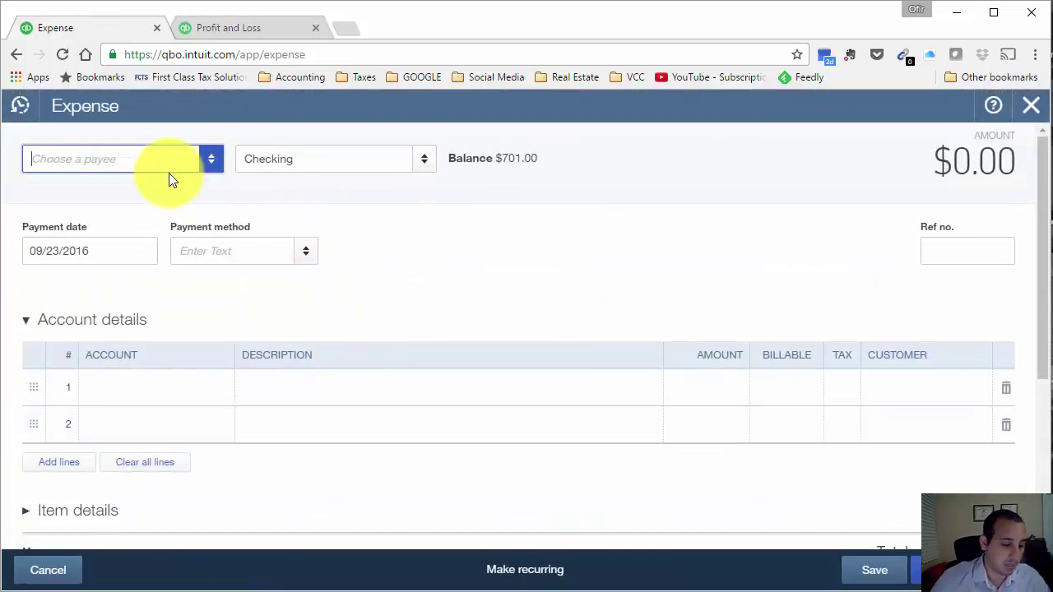
type("land")
key("Tab")
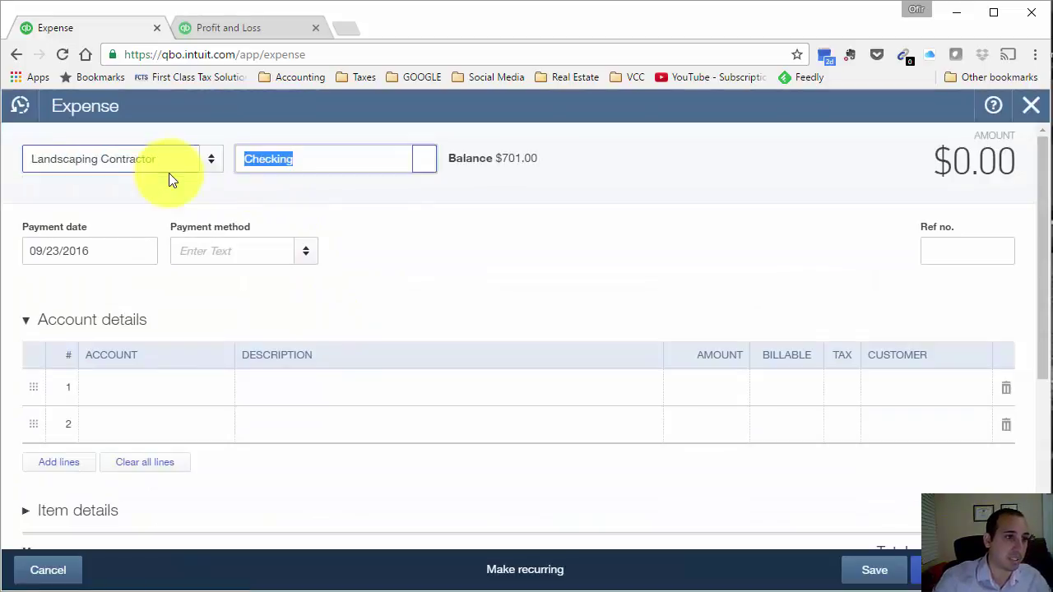
key("Tab")
key("Tab")
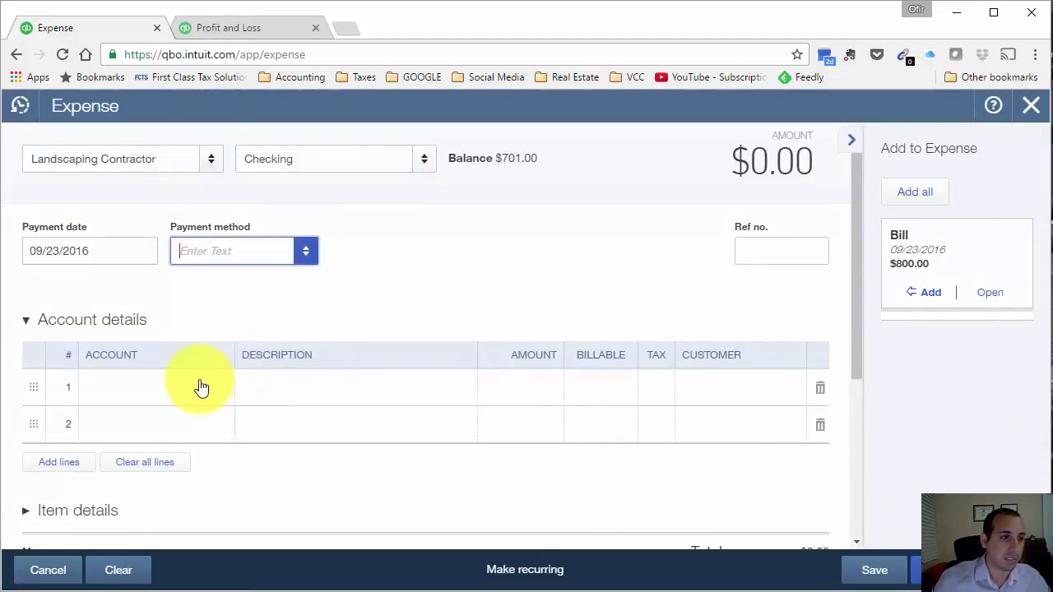
Add an expense line of 500.00, with its account ending up as Equipment Rental
left_click(196, 394)
type("di")
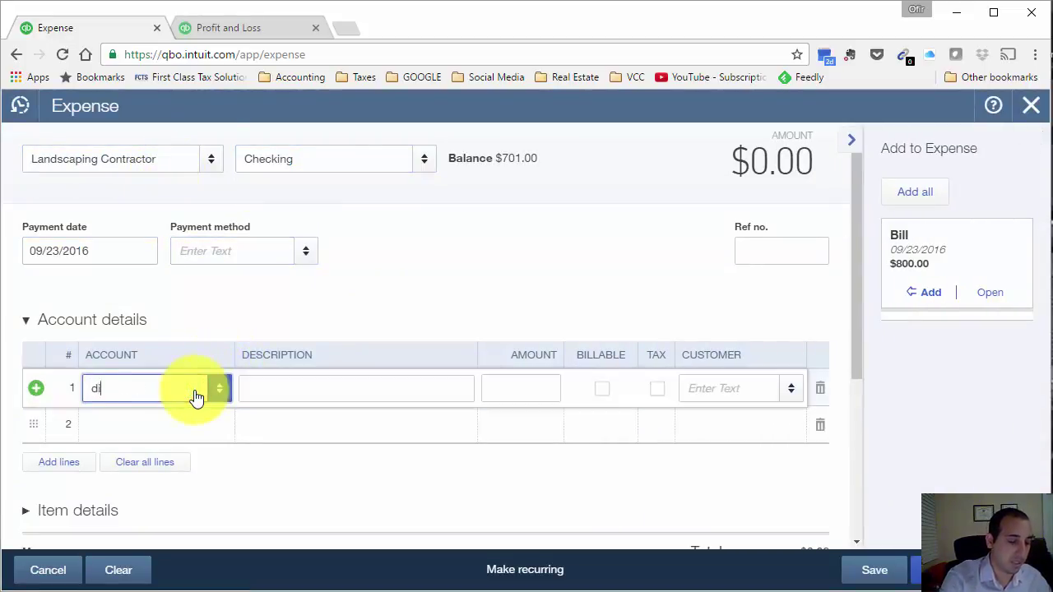
type("sposal Fees")
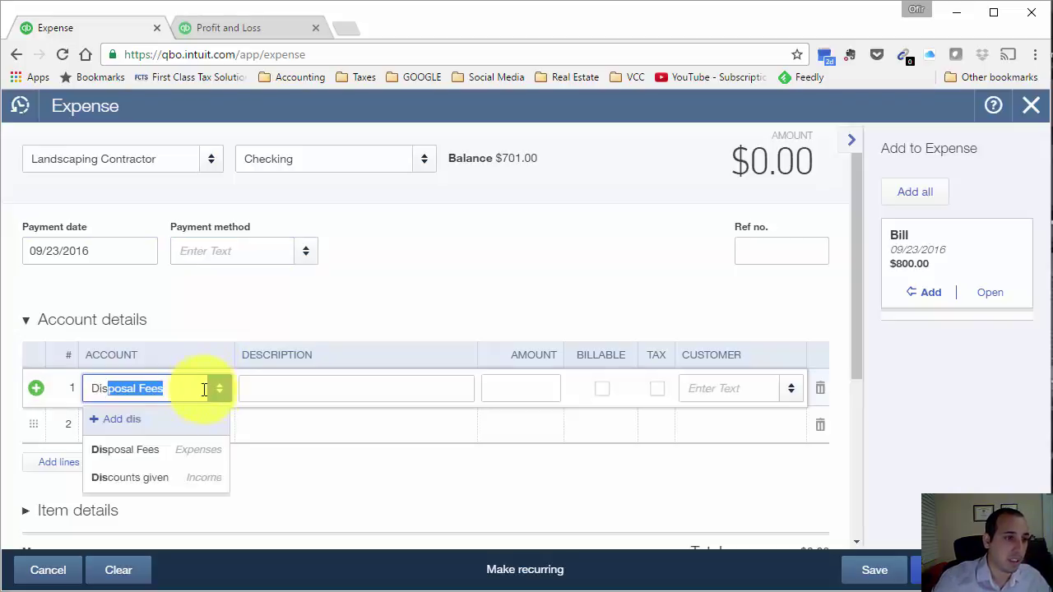
left_click(228, 388)
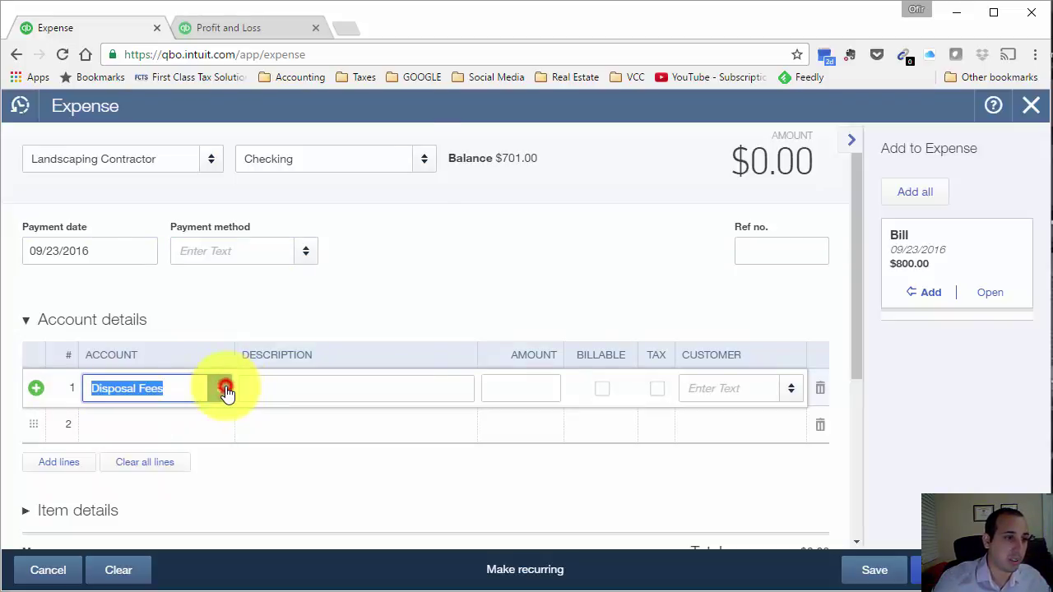
left_click(227, 388)
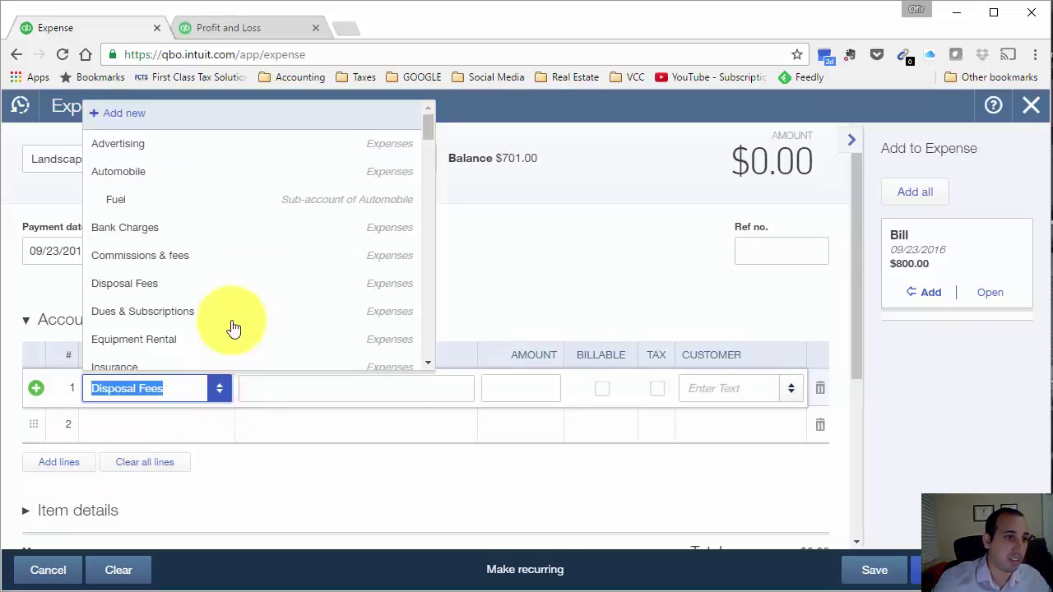
left_click(153, 340)
left_click(376, 396)
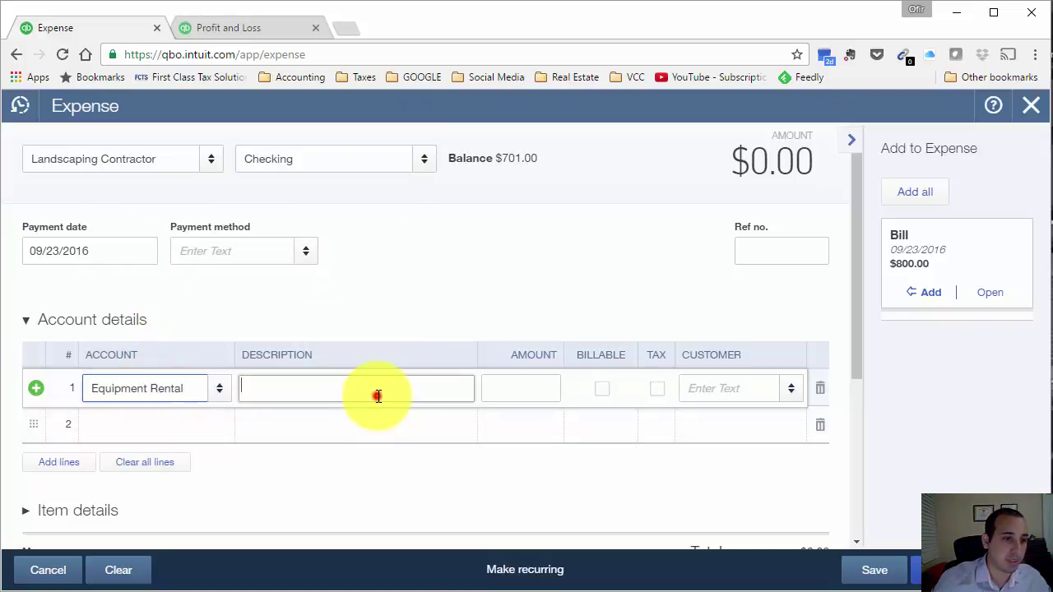
key("Tab")
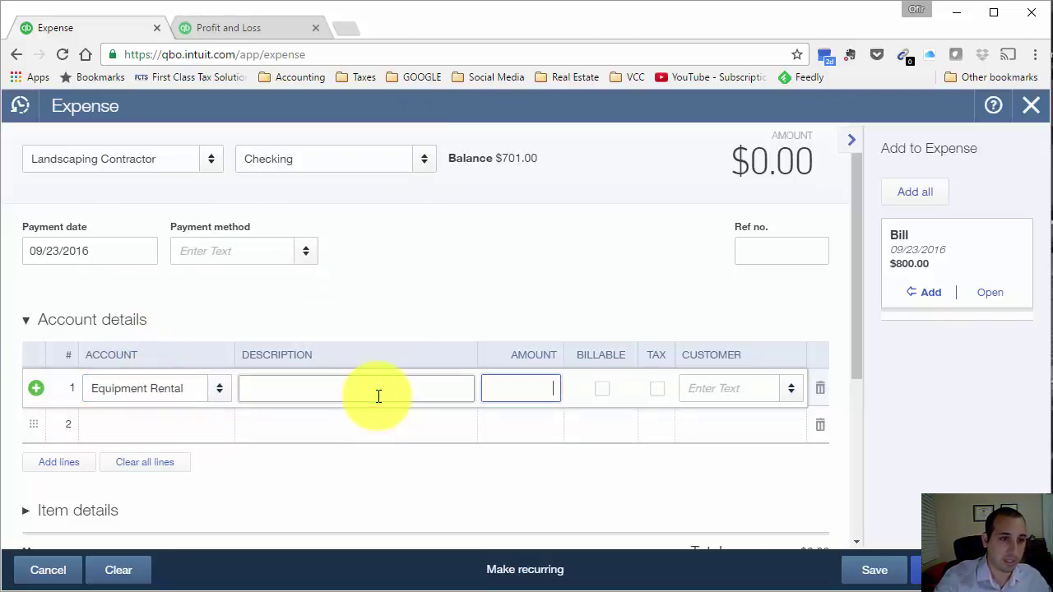
left_click(378, 396)
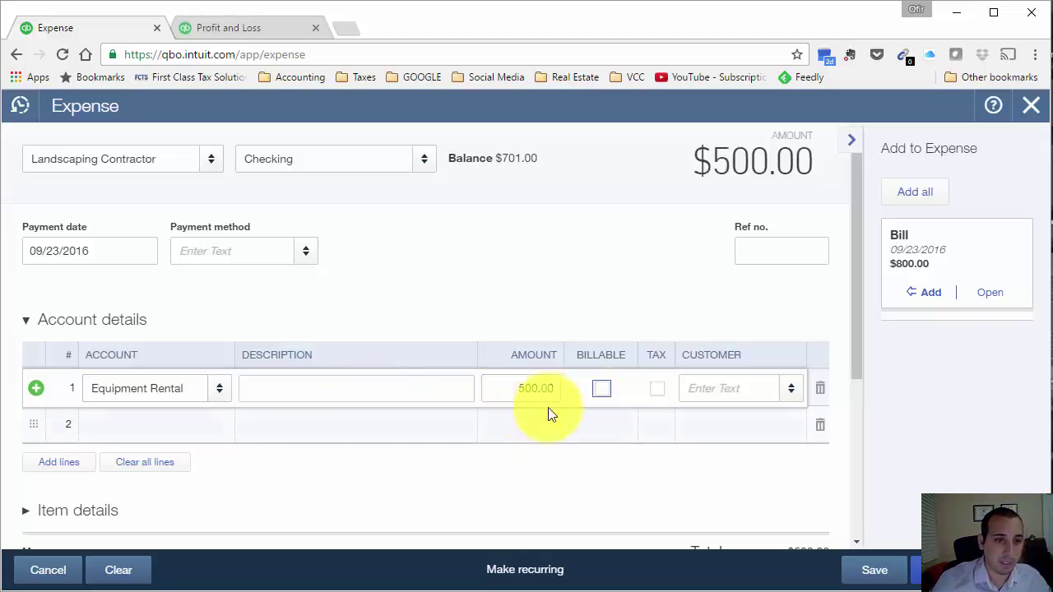
Mark the line billable to customer Cool Cars and save the expense
left_click(601, 389)
left_click(745, 395)
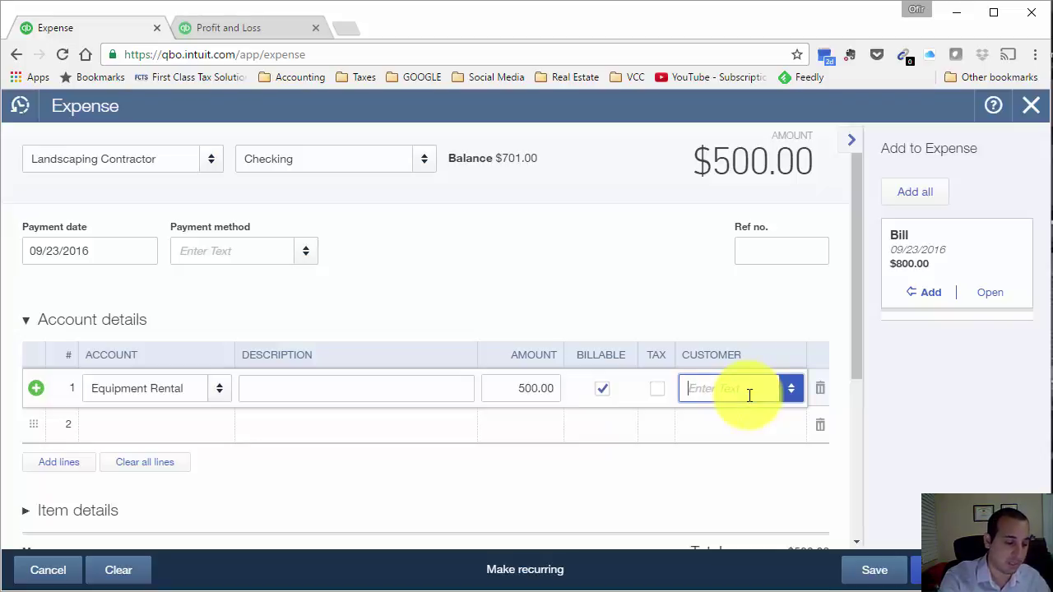
type("Cool Cars")
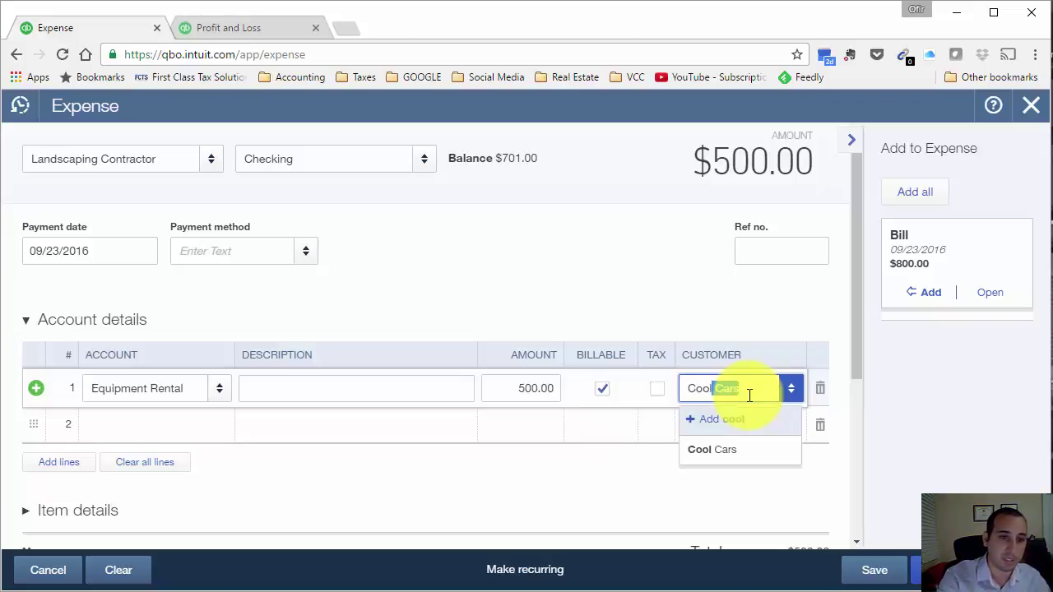
key("Tab")
left_click(873, 570)
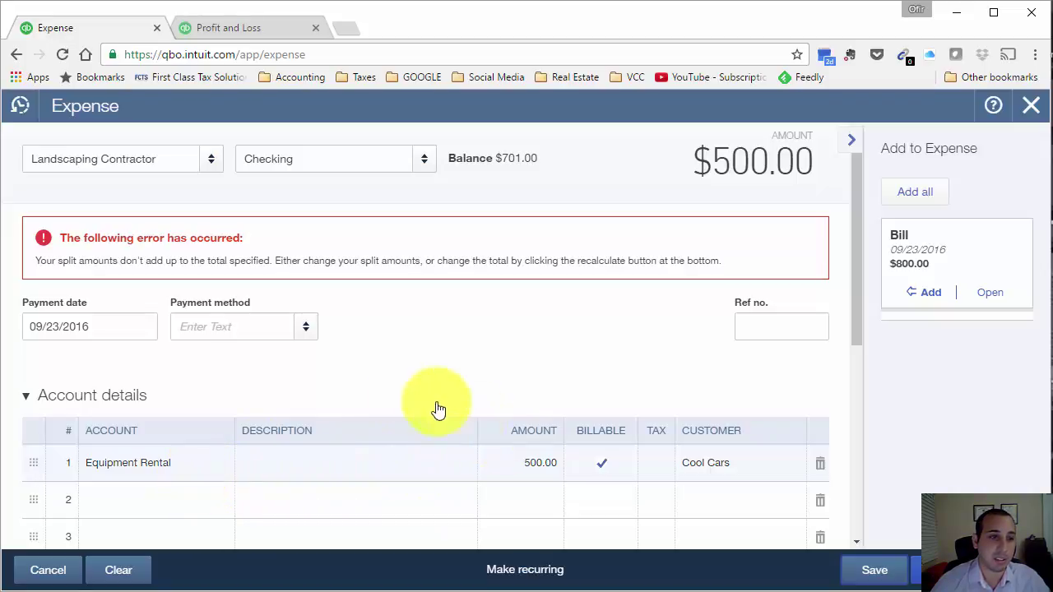
Correct line 1's account to Disposal Fees and save the expense
left_click(205, 463)
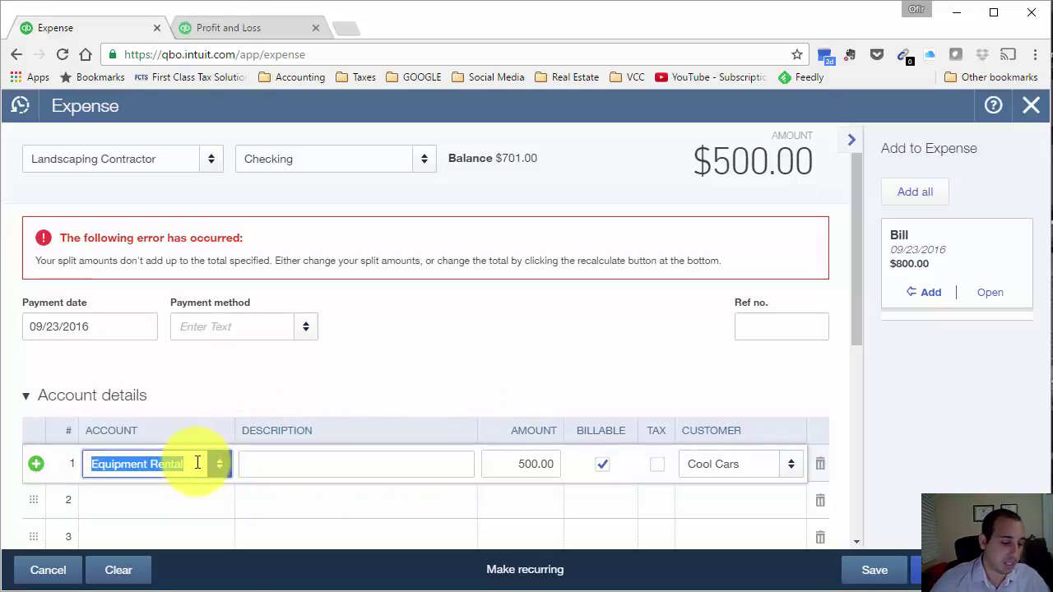
type("dis")
key("Tab")
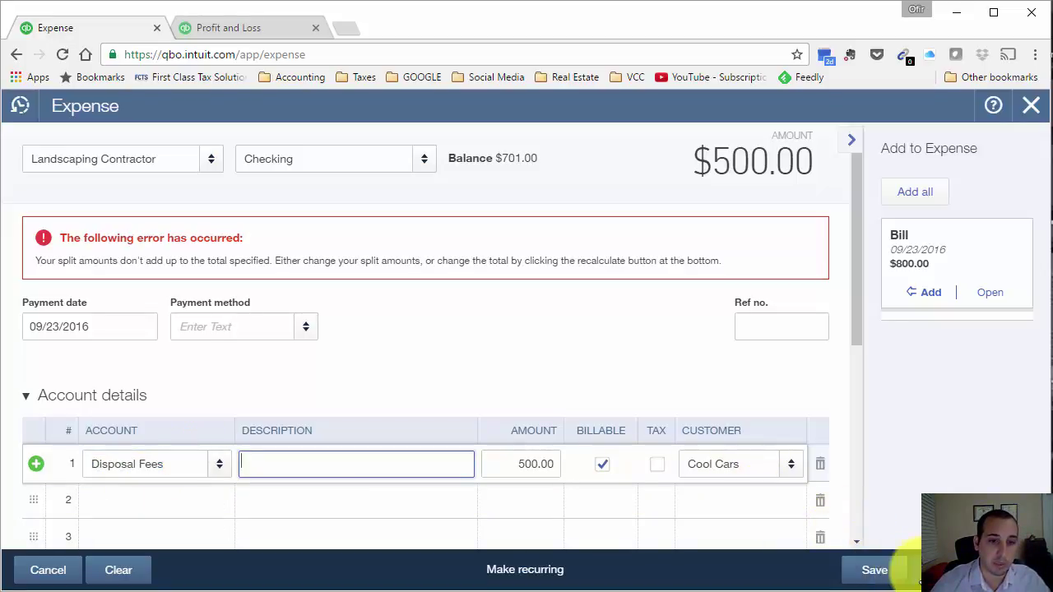
left_click(903, 581)
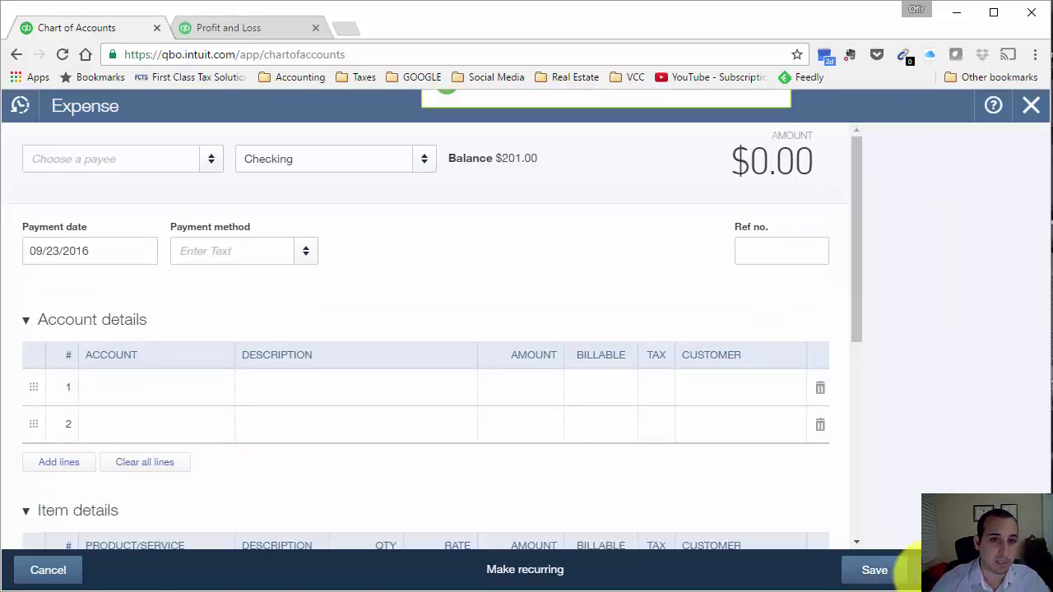
Reload Profit and Loss to show Disposal Fees 1,300 and net income -$500, then open Create
left_click(1028, 105)
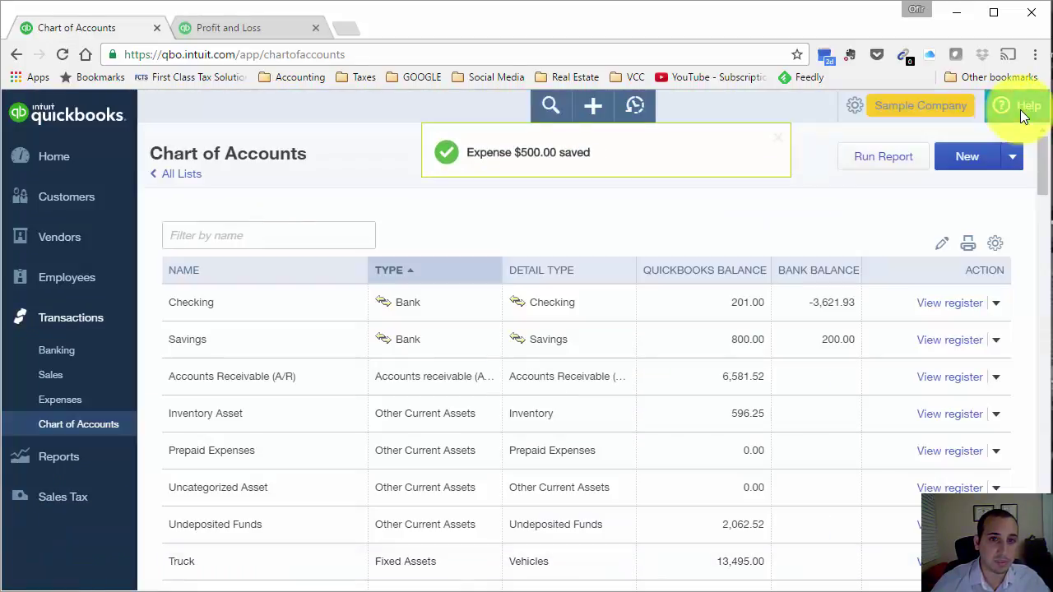
left_click(221, 28)
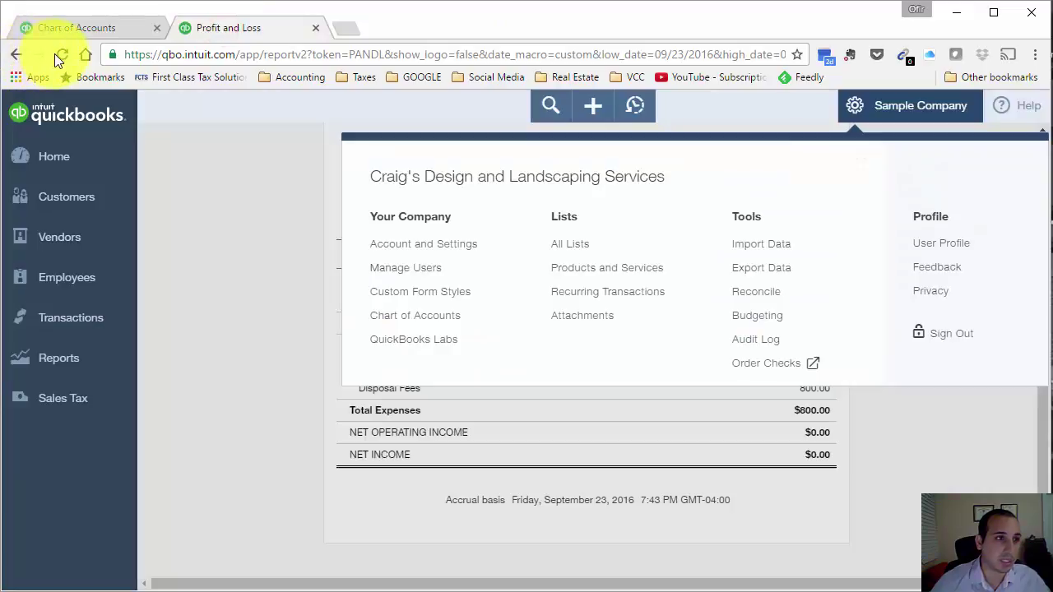
left_click(57, 54)
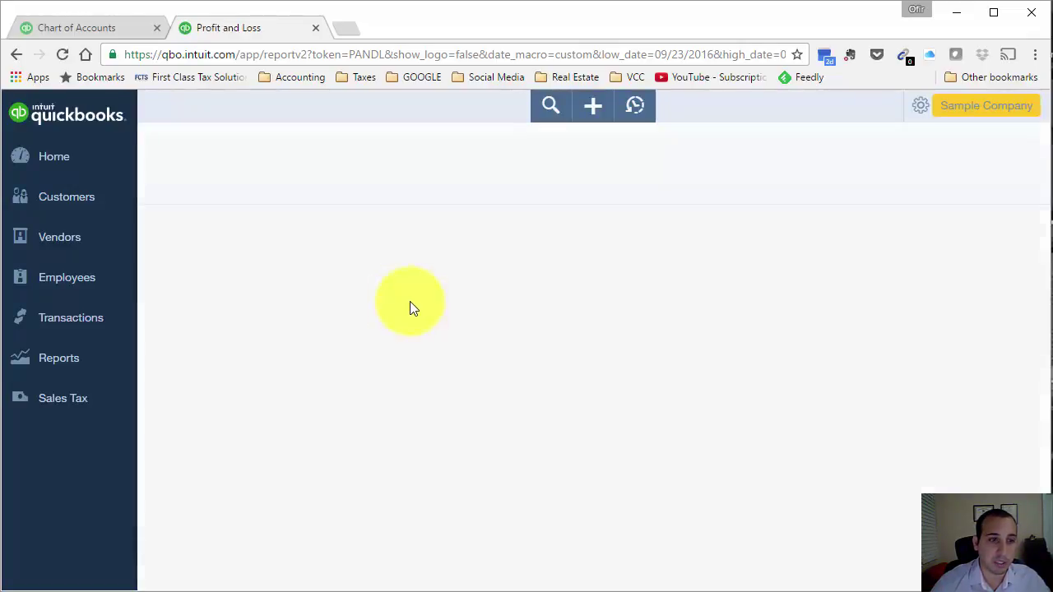
scroll(917, 494, "down", 3)
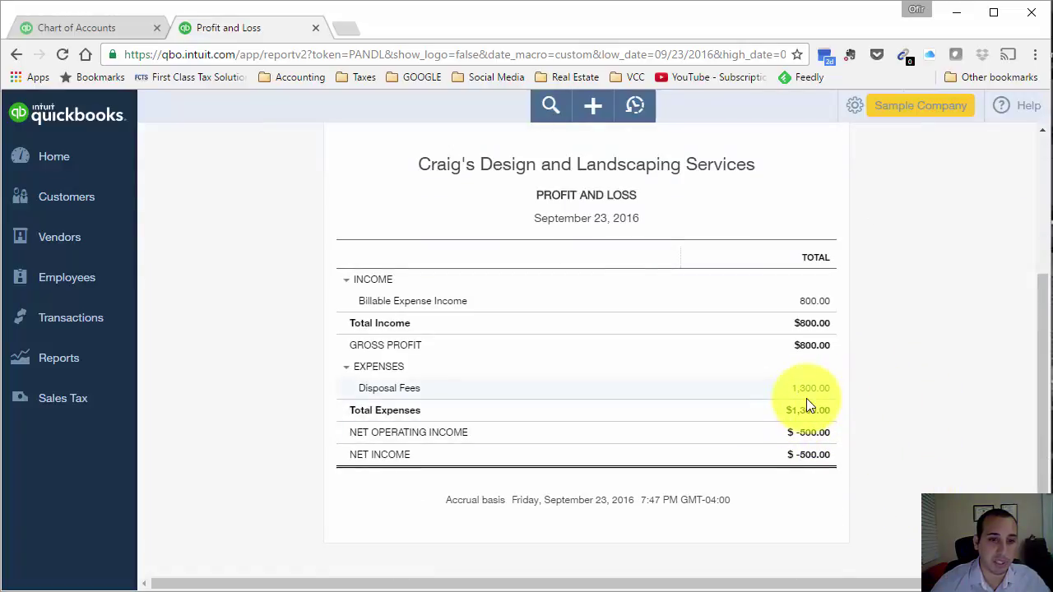
left_click(46, 28)
left_click(593, 109)
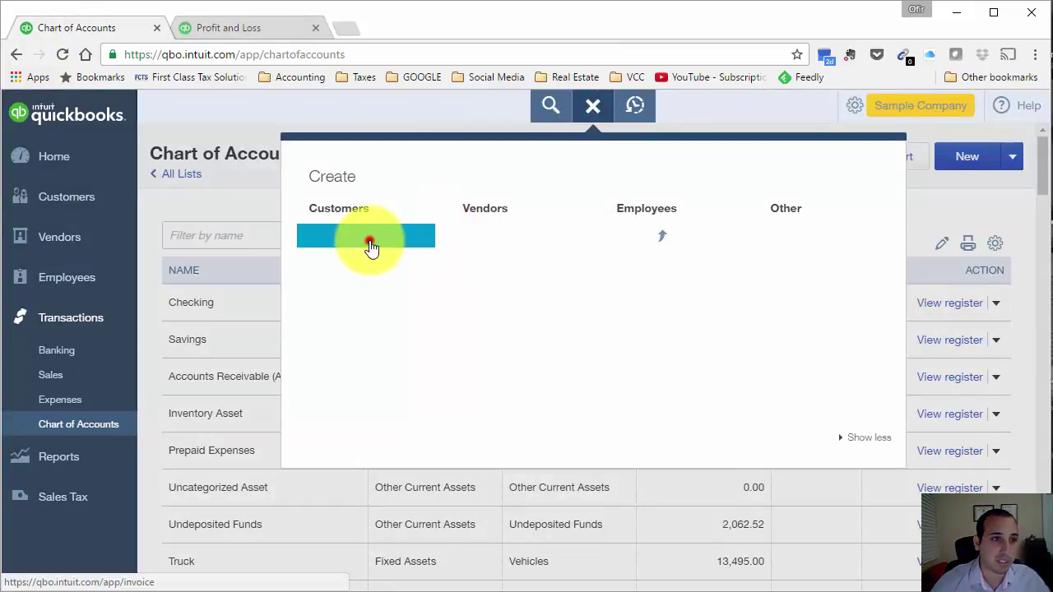
Save invoice 1043 billing Cool Cars the $500 billable expense, then return to Profit and Loss
left_click(370, 241)
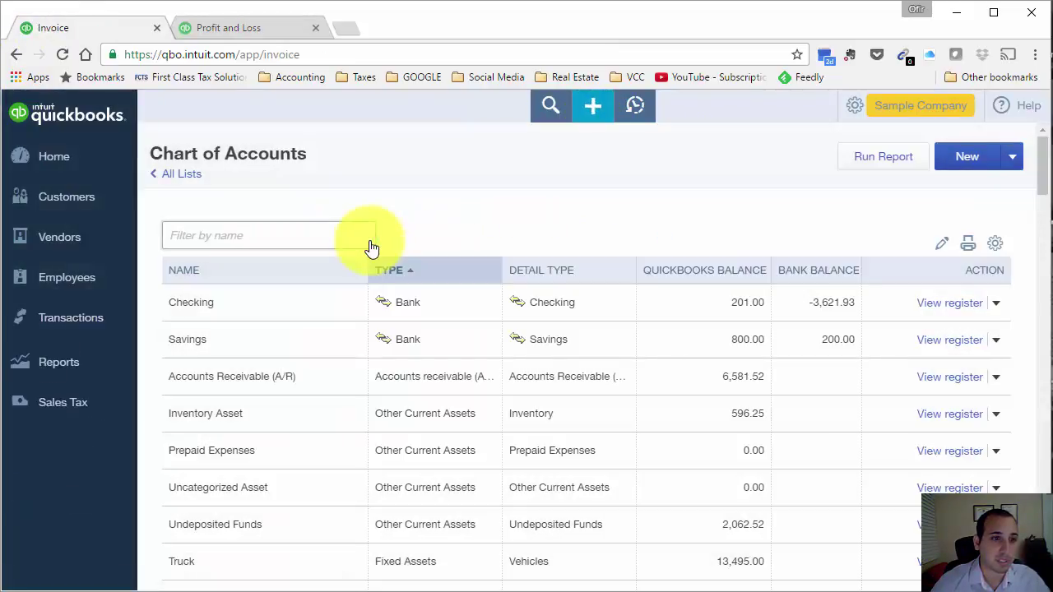
type("co")
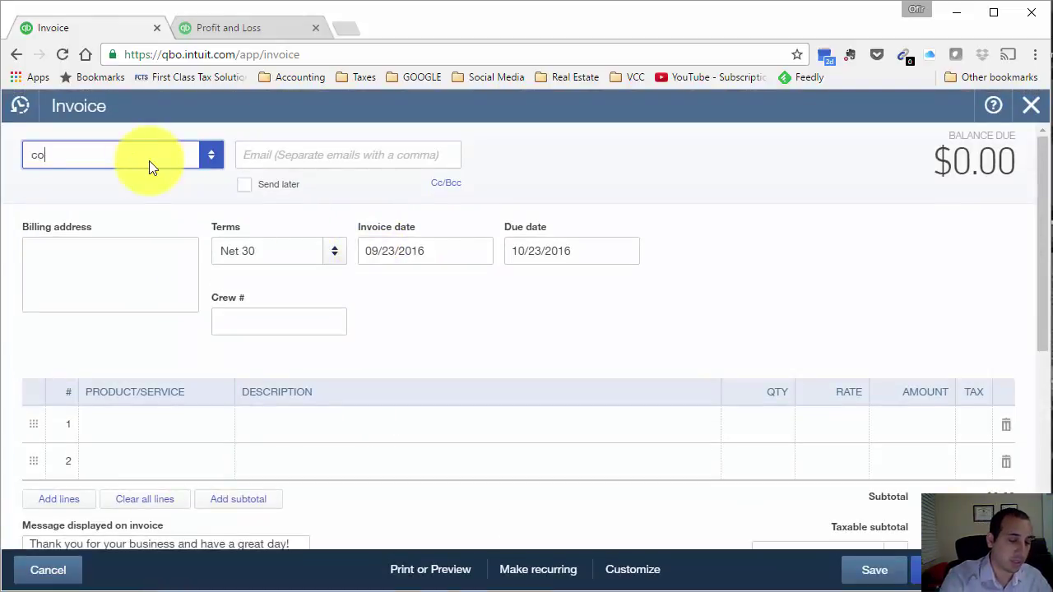
type("ol")
key("Tab")
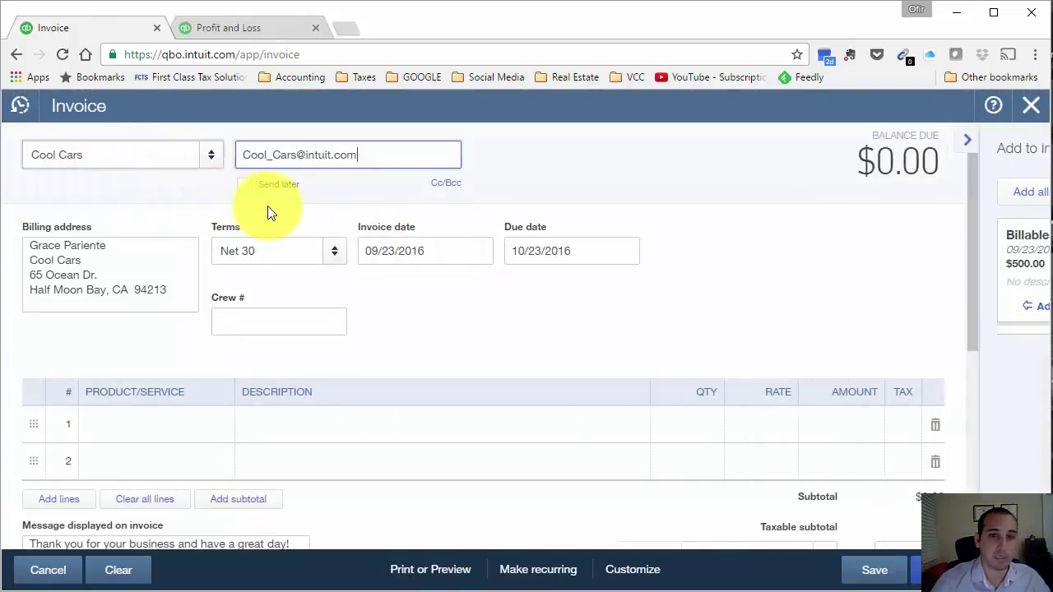
left_click(931, 310)
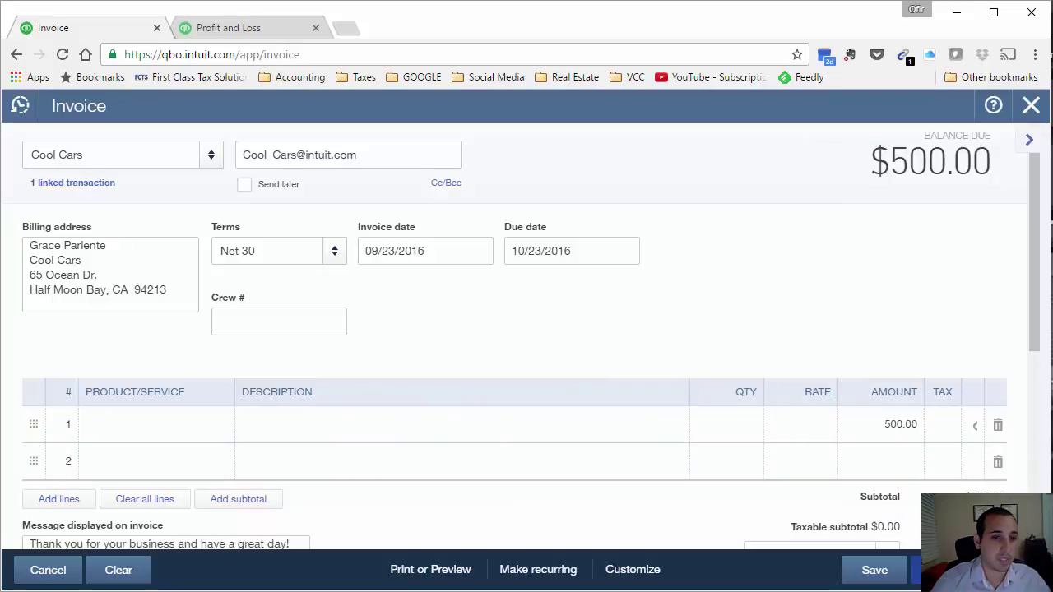
left_click(903, 570)
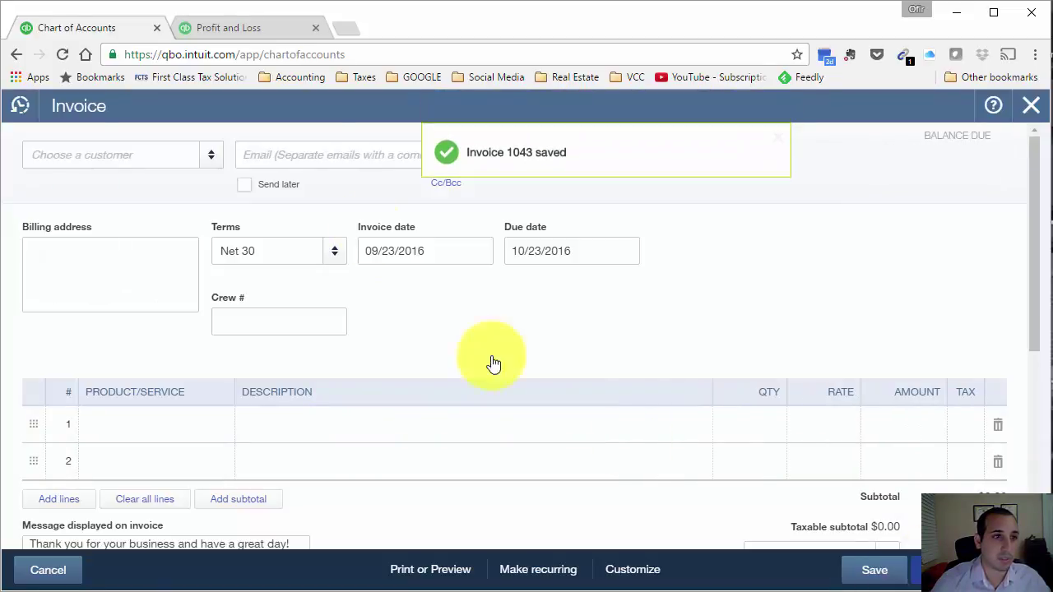
left_click(249, 32)
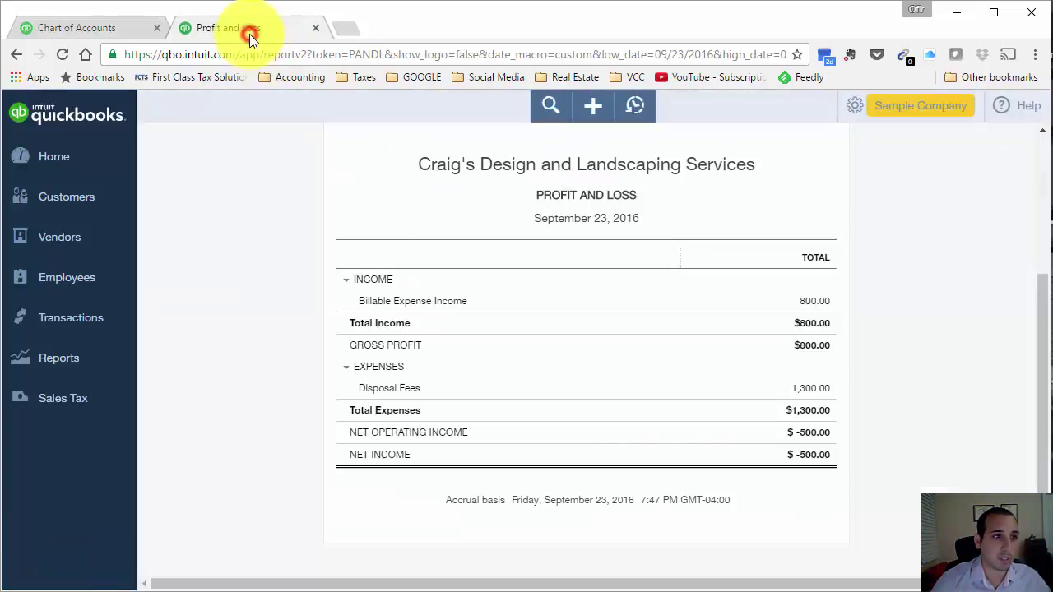
Reload Profit and Loss and review Landscaping Services income of 500 with net income $0.00
left_click(62, 56)
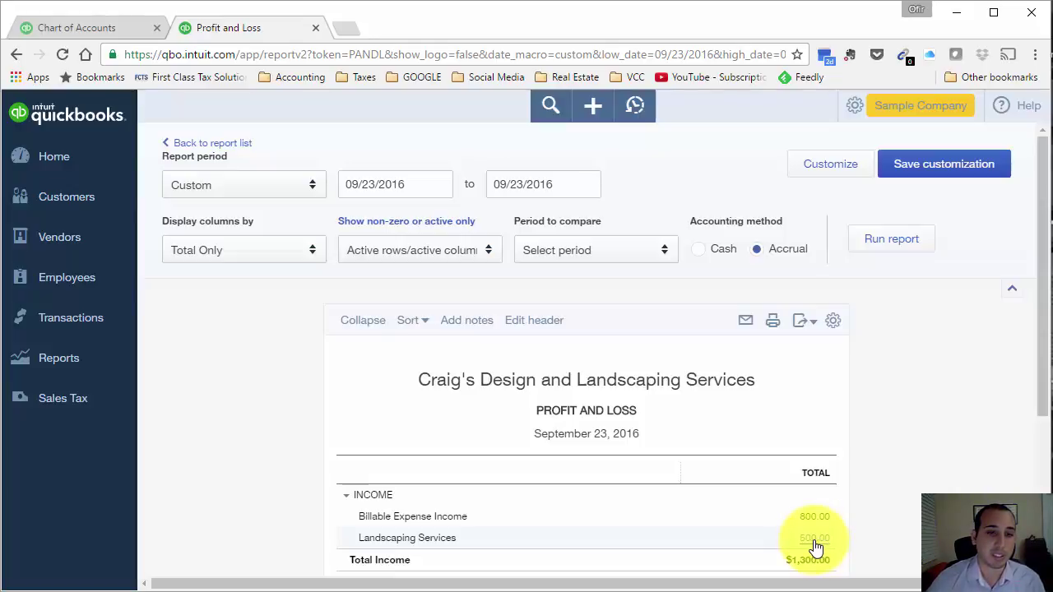
scroll(867, 549, "down", 2)
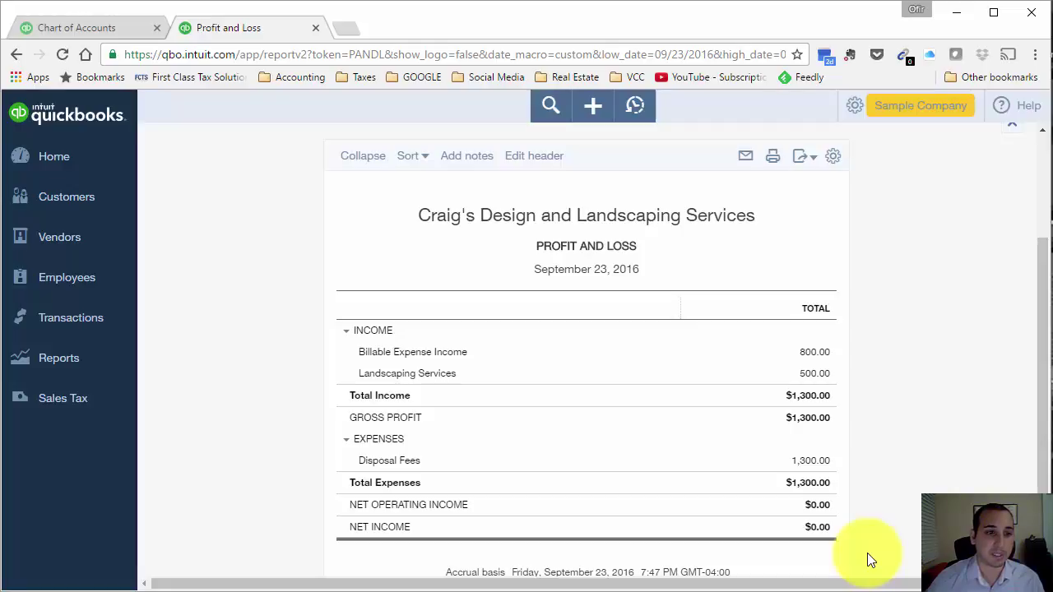
scroll(867, 553, "up", 2)
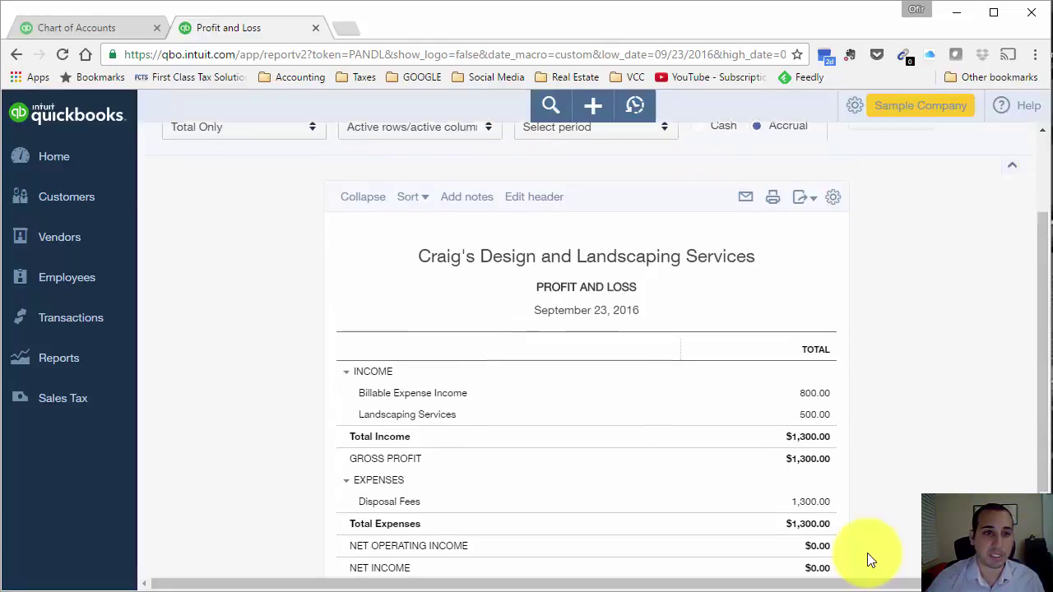